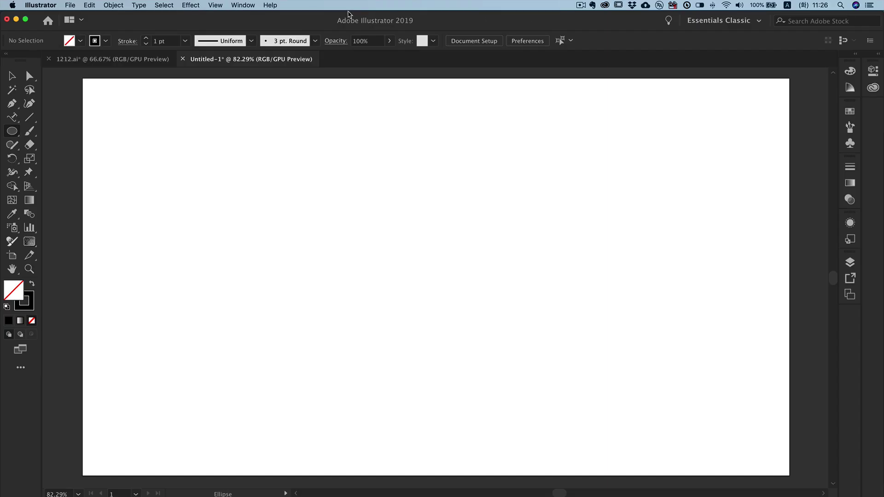
# Step: Turn on Smart Guides in the View menu
pyautogui.click(215, 6)
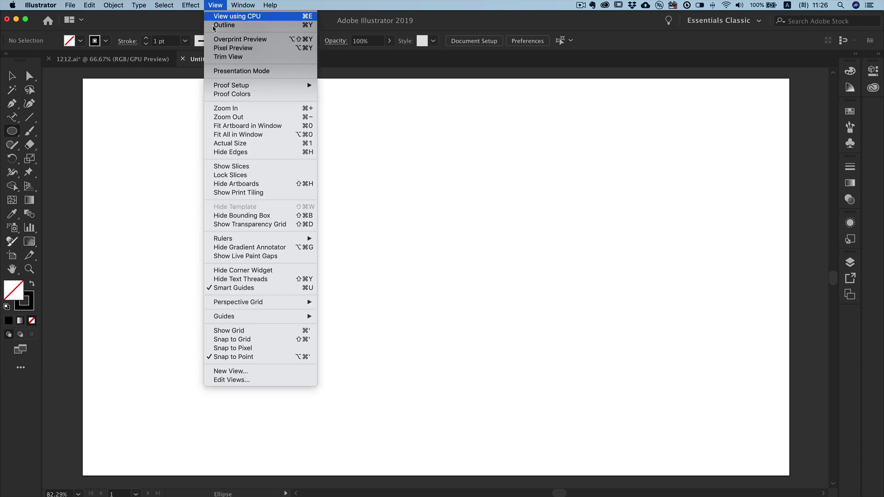
pyautogui.click(237, 291)
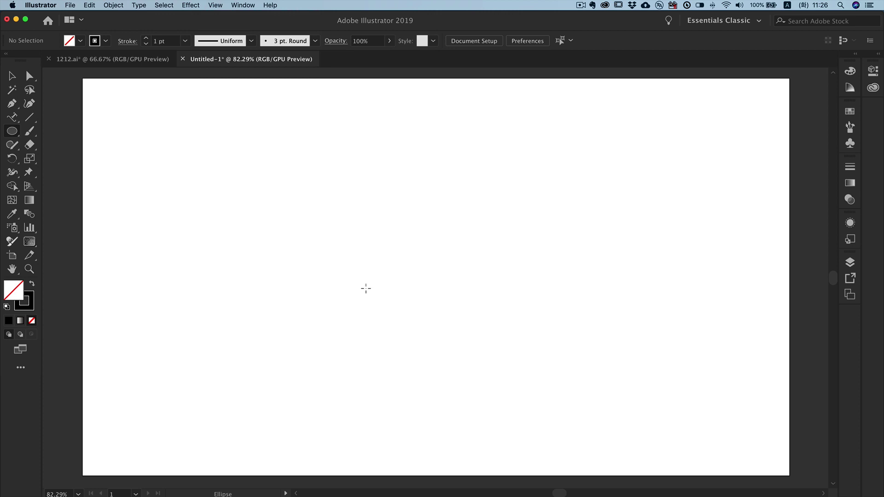
# Step: Draw a 180 × 180 mm circle at the artboard centre with a 22 pt black stroke
pyautogui.press('super')
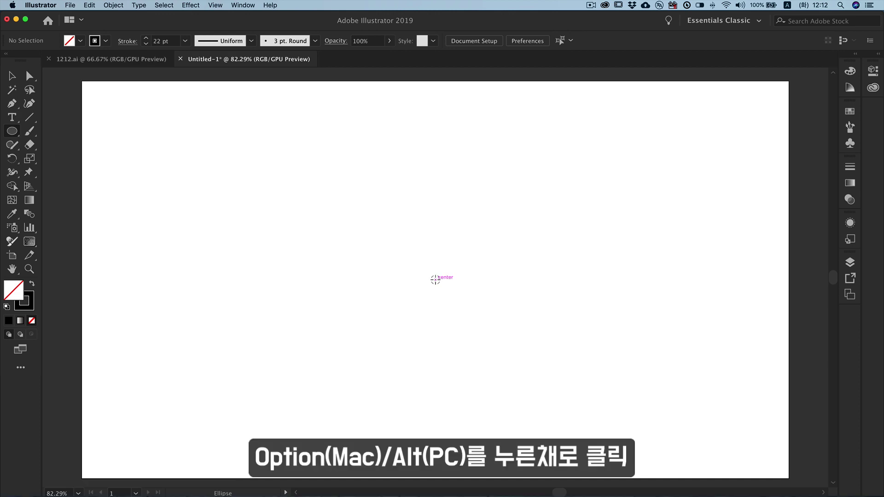
pyautogui.keyDown('alt'); pyautogui.click(435, 280); pyautogui.keyUp('alt')
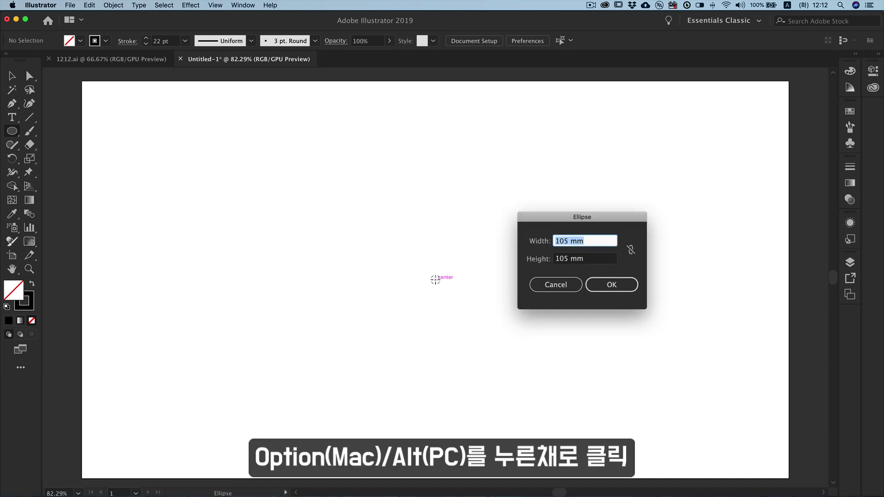
pyautogui.write('180')
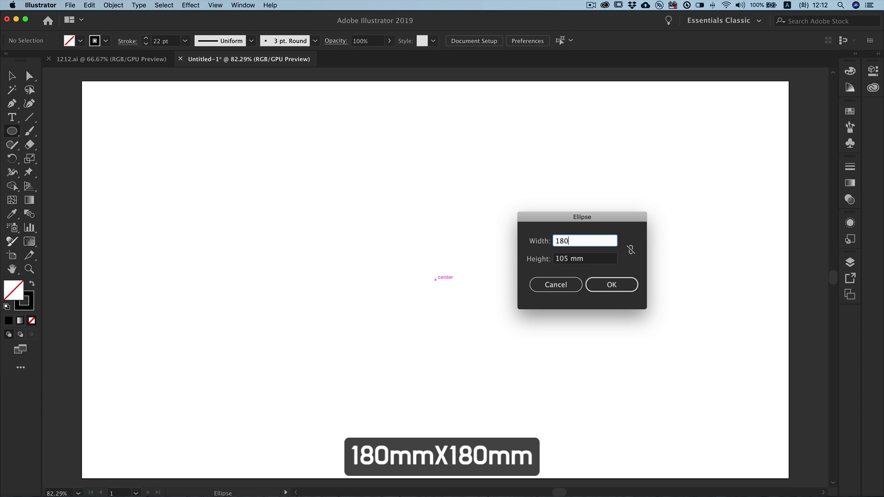
pyautogui.press('Tab')
pyautogui.write('1')
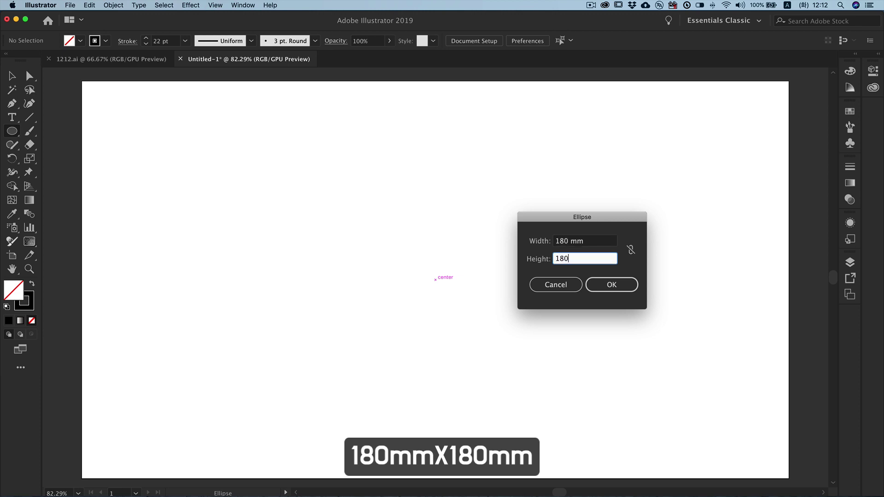
pyautogui.press('Return')
pyautogui.click(850, 167)
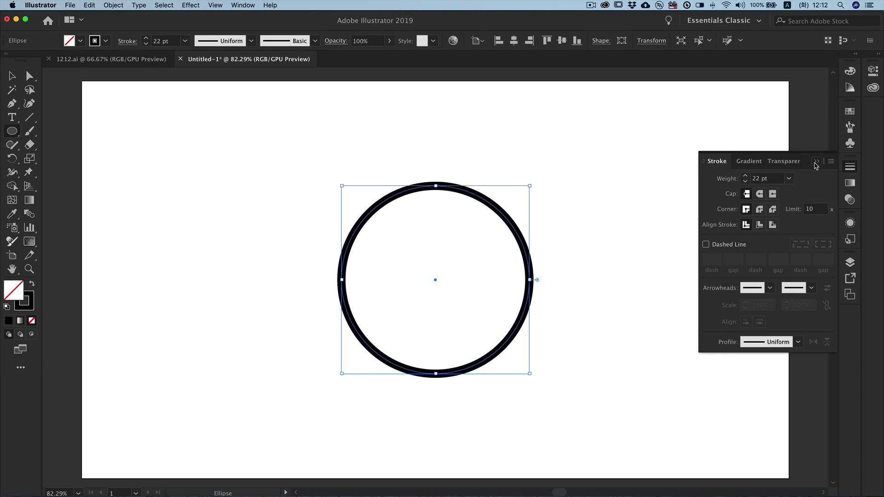
pyautogui.click(632, 288)
pyautogui.hotkey('ctrl', 'shift', 'a')
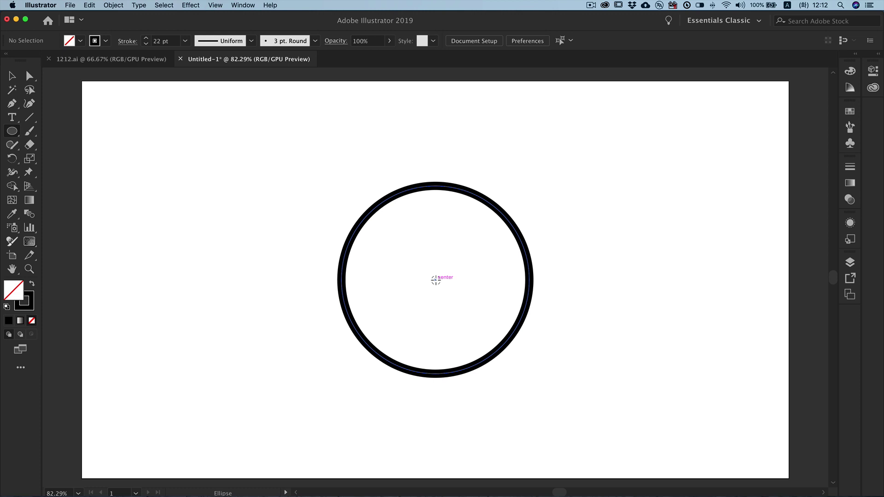
# Step: Add a solid black 140 × 140 mm circle at the same centre, swapping fill and stroke
pyautogui.click(436, 280)
pyautogui.write('140')
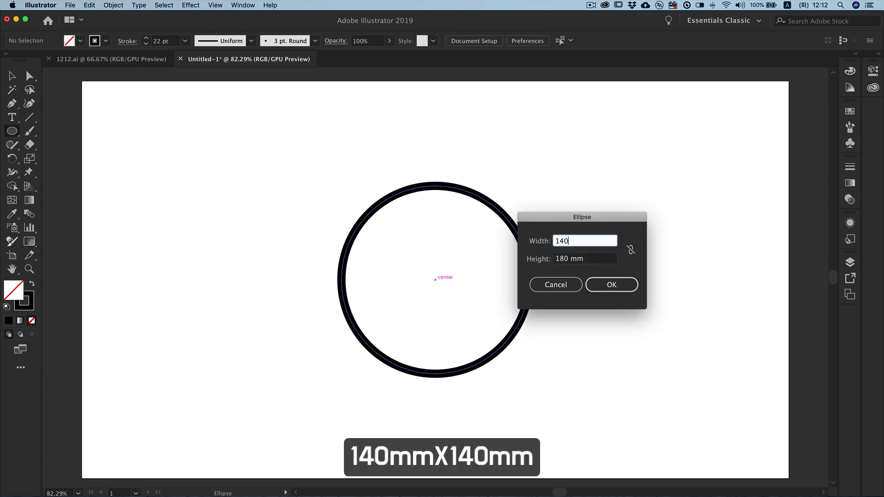
pyautogui.press('Tab')
pyautogui.write('1')
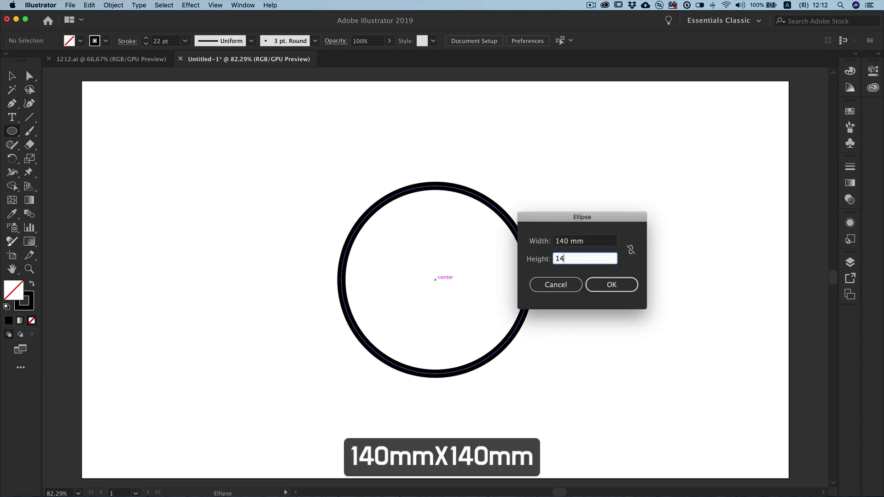
pyautogui.click(621, 284)
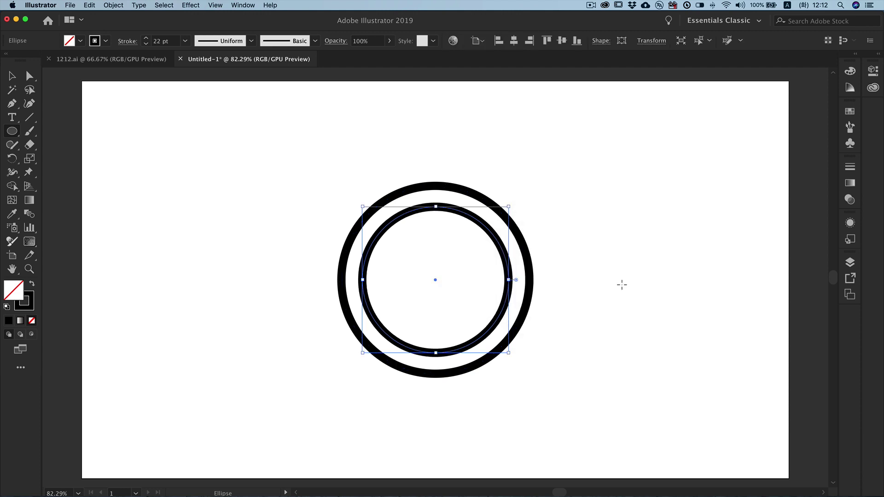
pyautogui.click(32, 284)
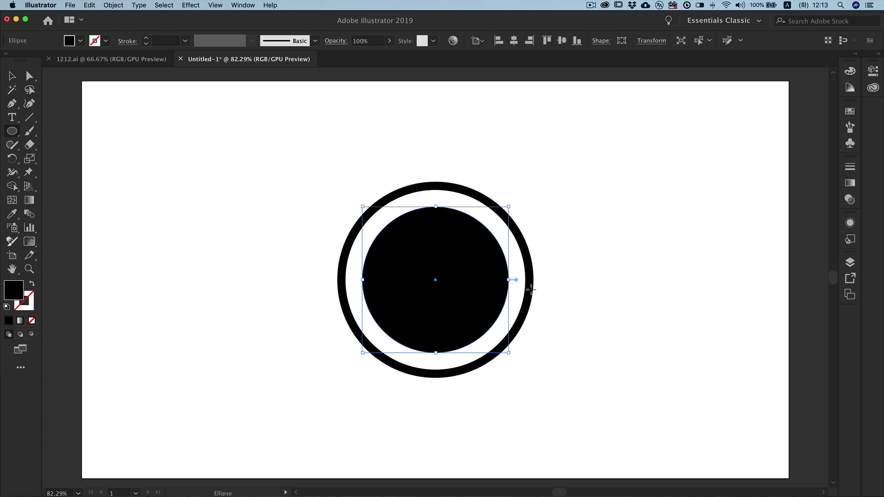
pyautogui.press('super+shift+a')
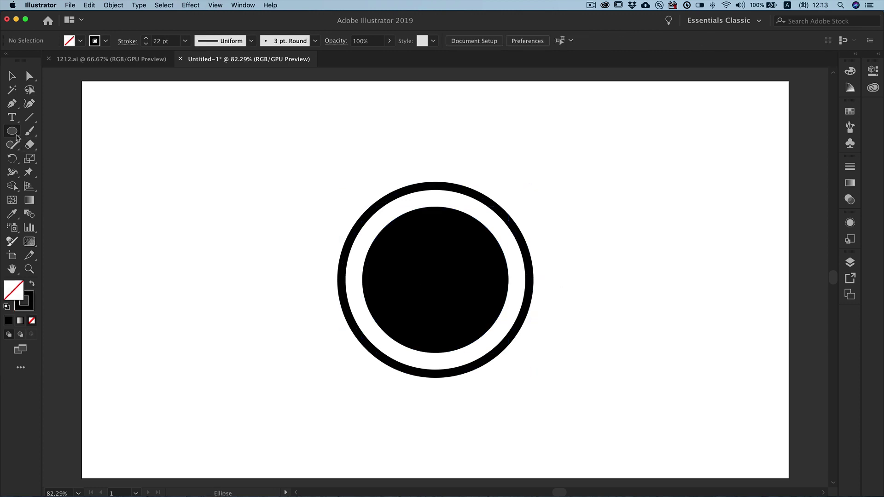
# Step: Draw a 100 × 32 mm fully rounded pill and shift it left onto the ring's right side
pyautogui.moveTo(13, 132); pyautogui.dragTo(64, 131)
pyautogui.click(544, 280)
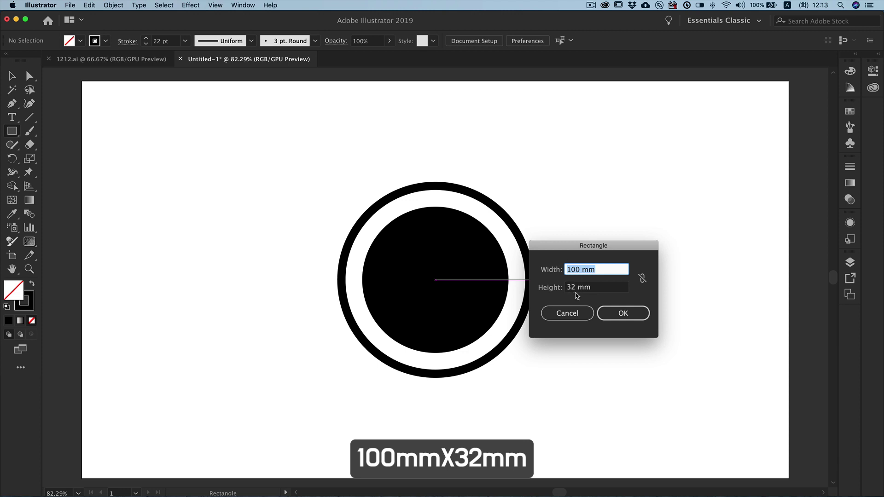
pyautogui.click(620, 313)
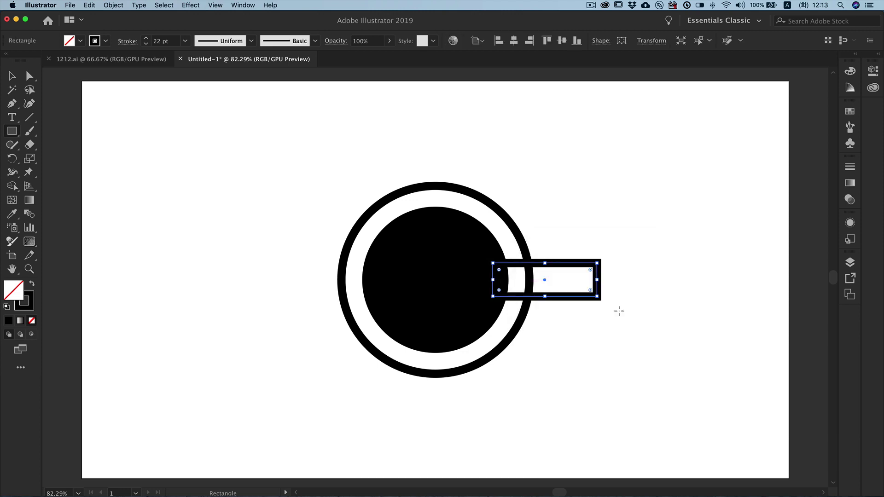
pyautogui.moveTo(590, 290); pyautogui.dragTo(543, 290)
pyautogui.press('v')
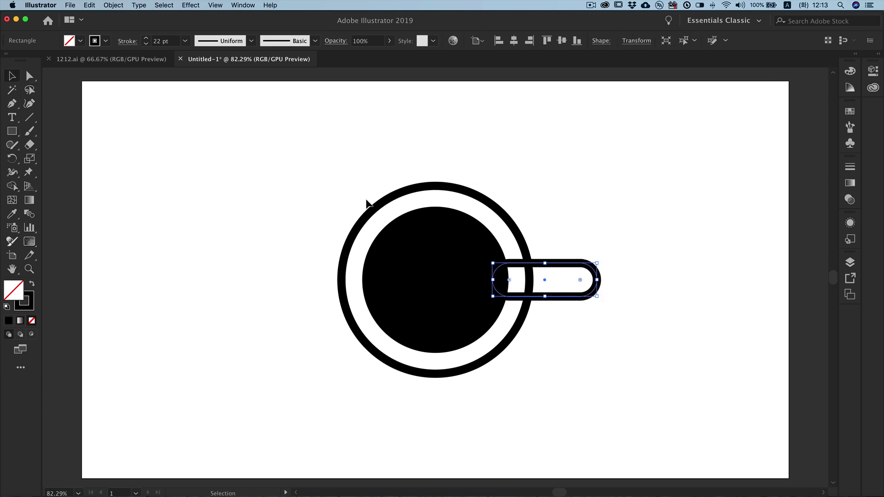
pyautogui.moveTo(544, 280); pyautogui.dragTo(529, 281)
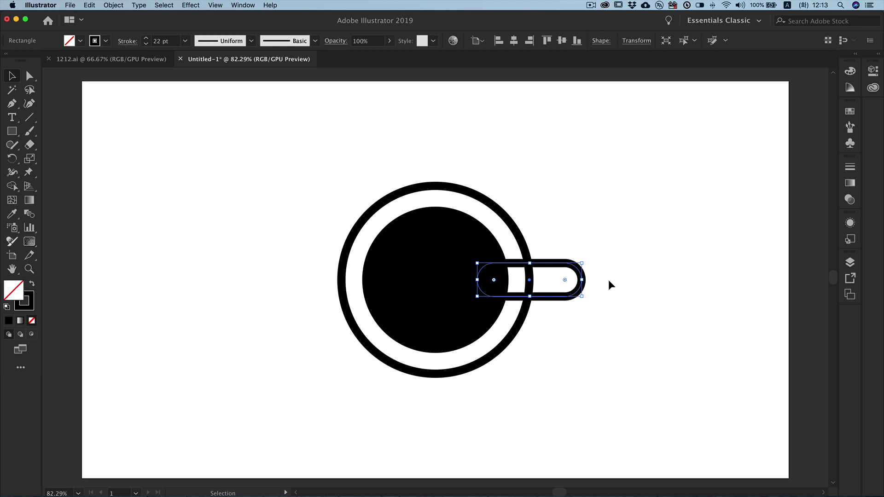
pyautogui.click(609, 280)
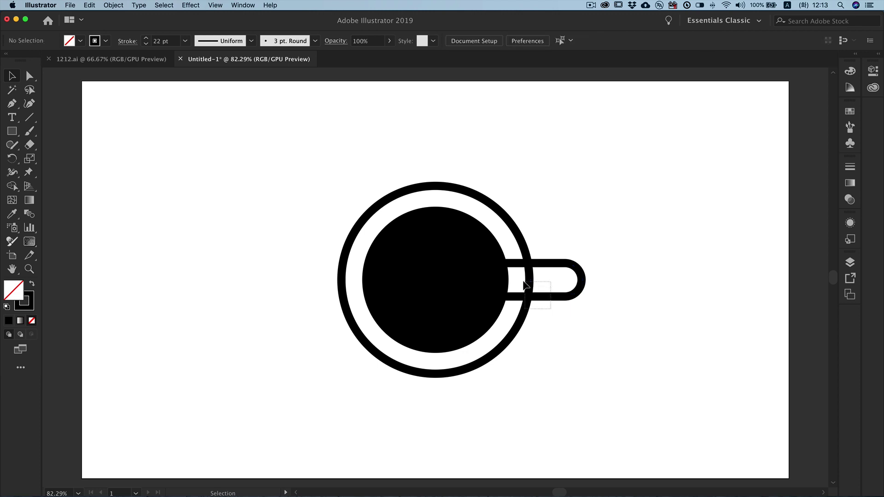
# Step: Select the ring and handle and expand their strokes into filled shapes
pyautogui.press('super+a')
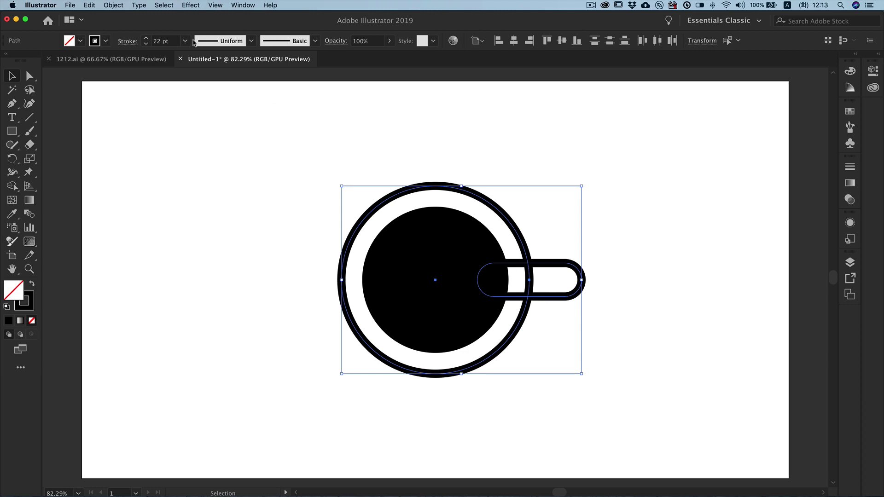
pyautogui.click(115, 6)
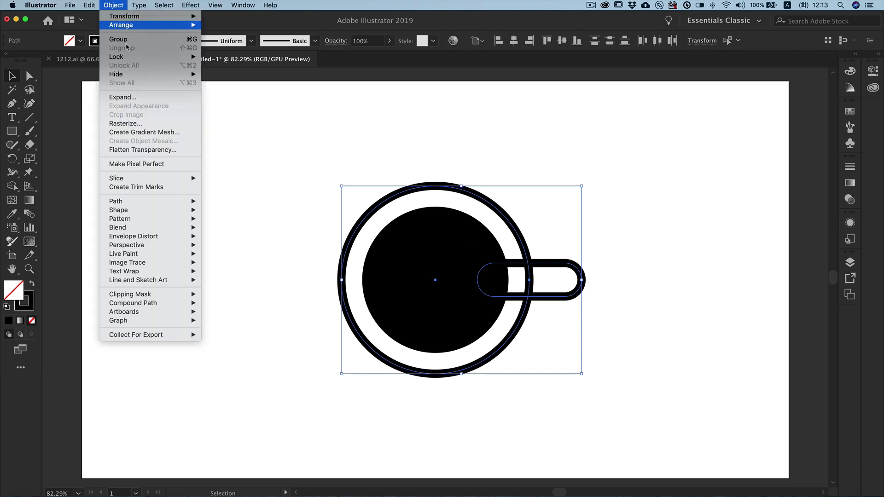
pyautogui.click(136, 97)
pyautogui.click(800, 389)
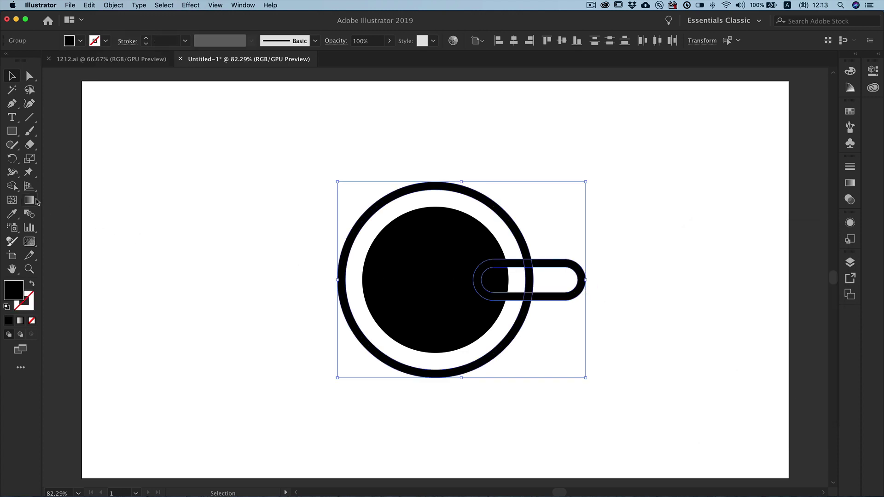
pyautogui.click(12, 186)
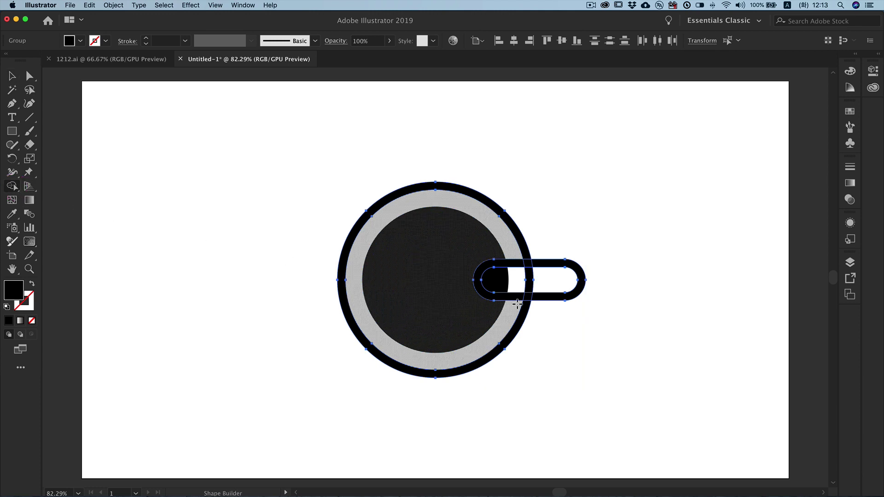
# Step: Merge the handle into the outer ring and delete the handle piece inside the cup
pyautogui.moveTo(527, 306)
pyautogui.mouseDown()
pyautogui.moveTo(530, 263)
pyautogui.moveTo(637, 275)
pyautogui.mouseUp()
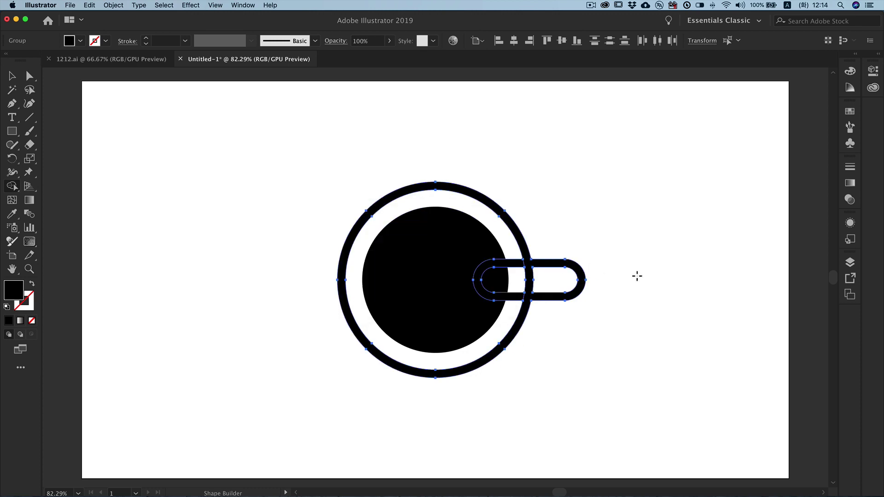
pyautogui.keyDown('alt'); pyautogui.click(518, 264); pyautogui.keyUp('alt')
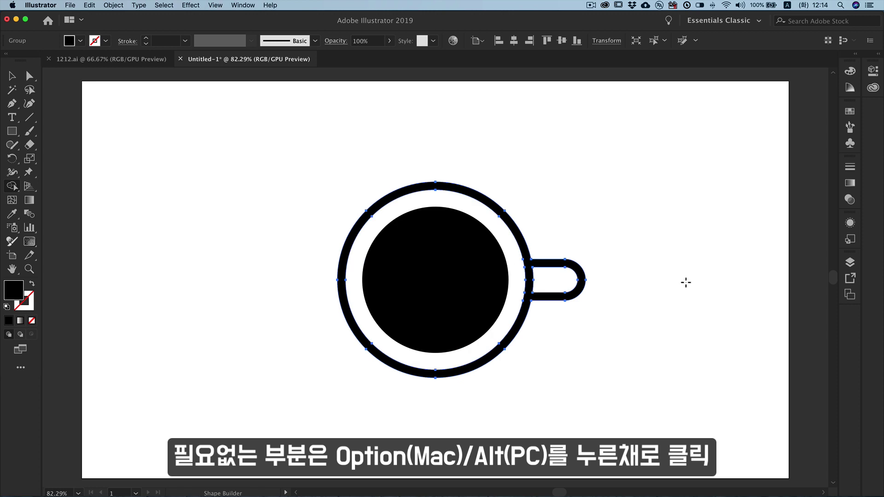
pyautogui.keyDown('super'); pyautogui.click(686, 282); pyautogui.keyUp('super')
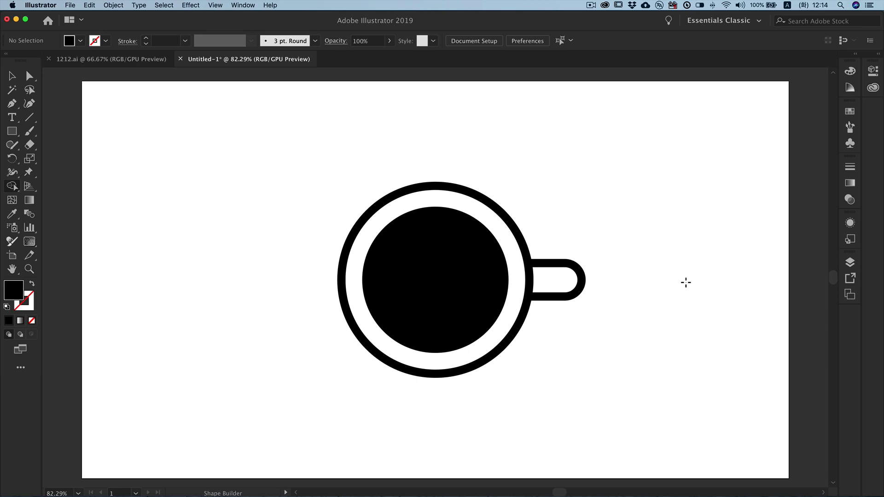
# Step: Draw a 105 mm circle centred in the cup with the Ellipse tool
pyautogui.click(13, 133)
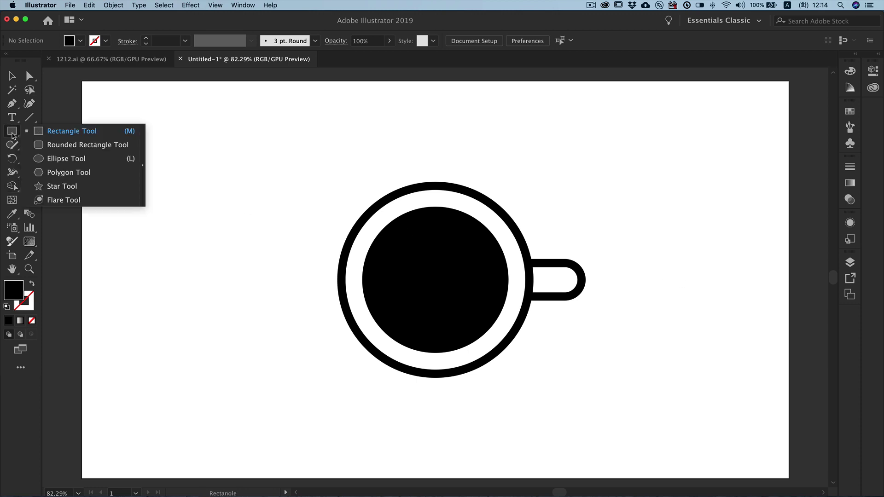
pyautogui.click(59, 159)
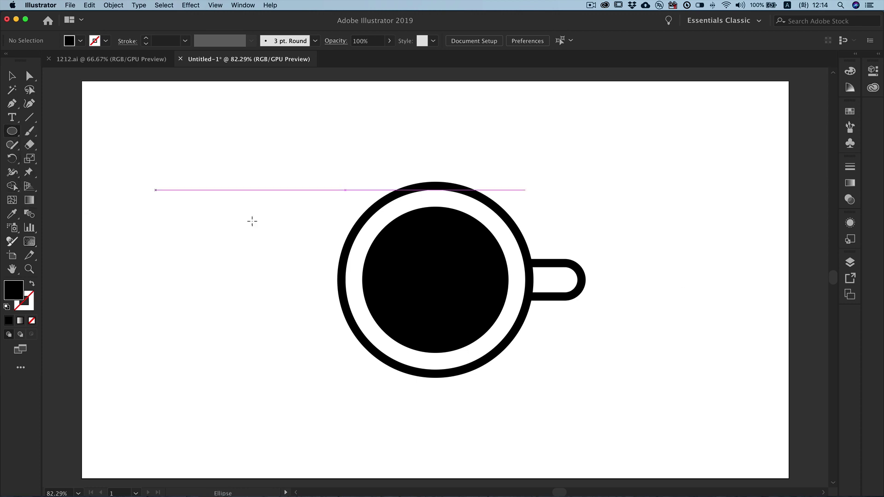
pyautogui.click(436, 279)
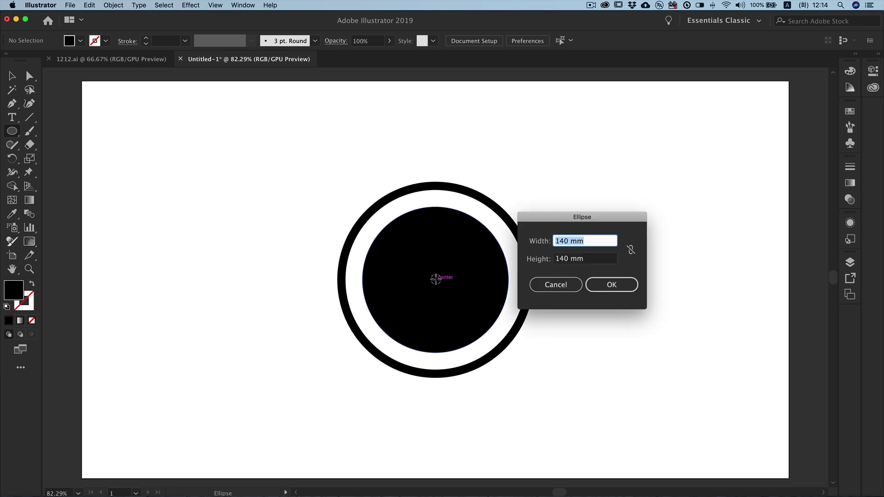
pyautogui.write('105')
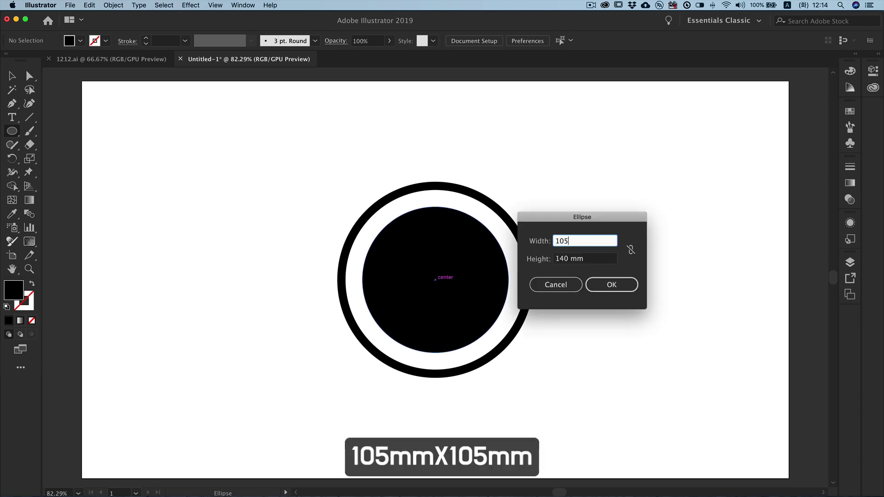
pyautogui.press('Tab')
pyautogui.write('10')
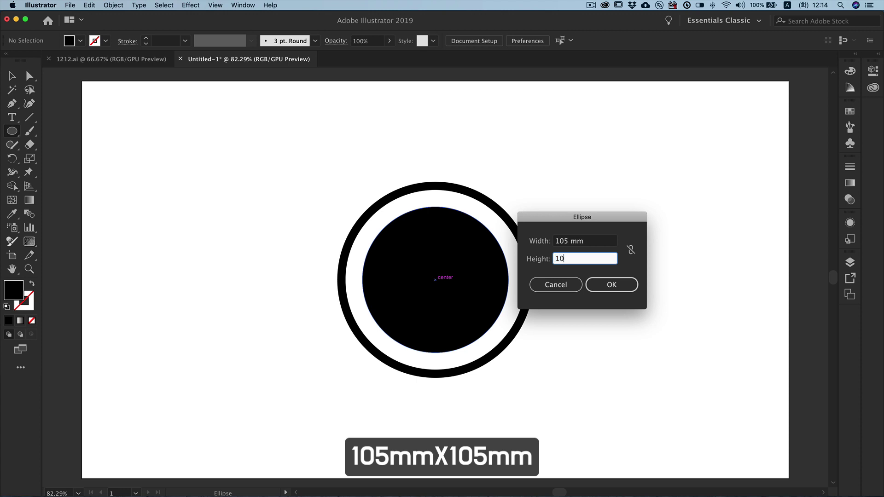
pyautogui.press('Return')
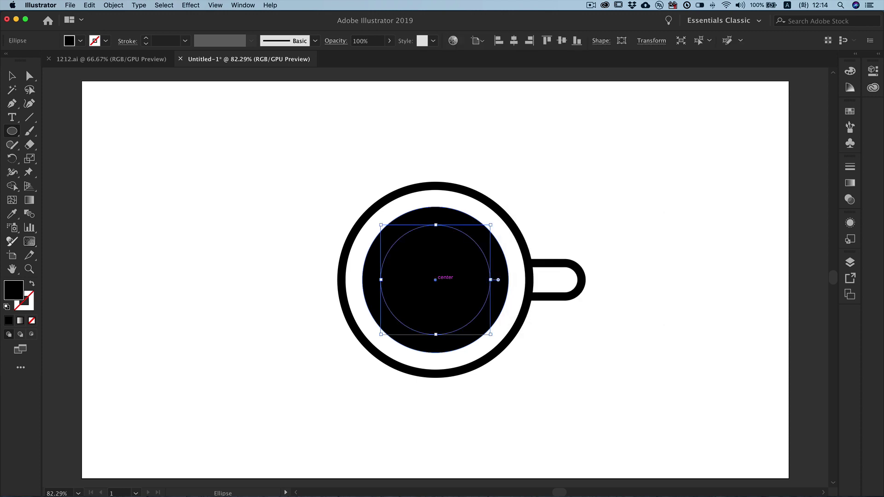
# Step: Make the 105 mm circle unfilled with an 11 pt white outline
pyautogui.click(32, 283)
pyautogui.click(30, 297)
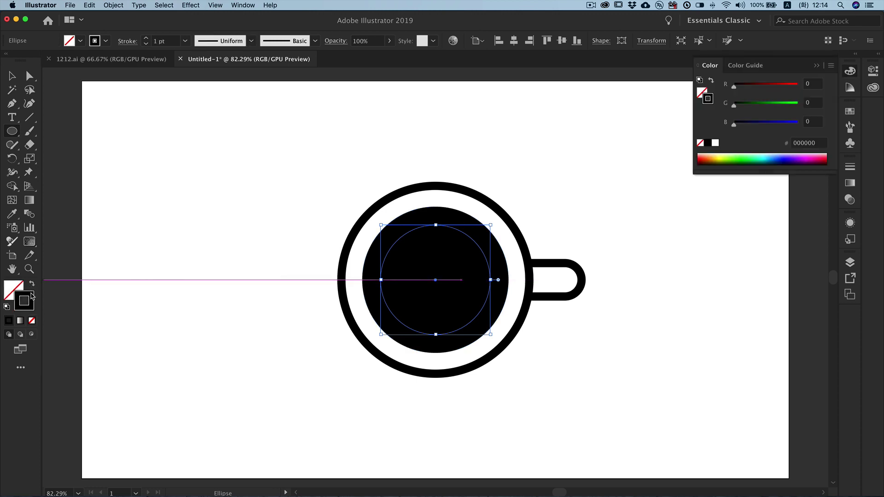
pyautogui.click(715, 143)
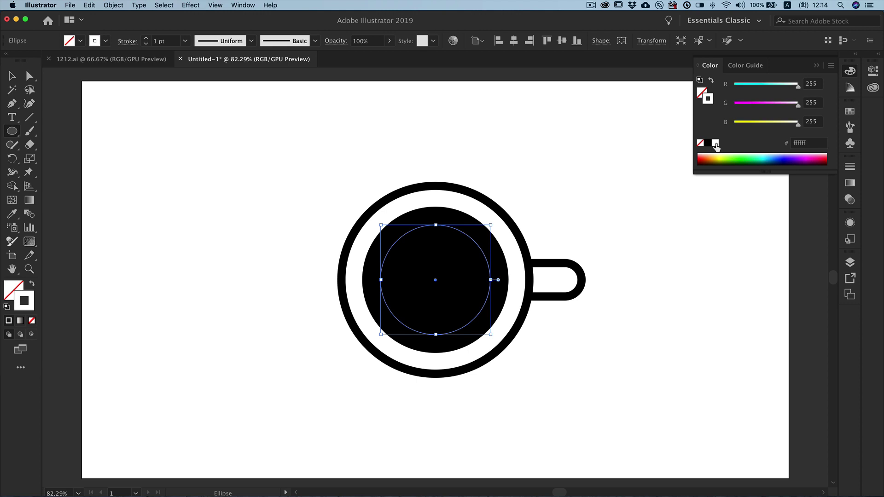
pyautogui.click(851, 167)
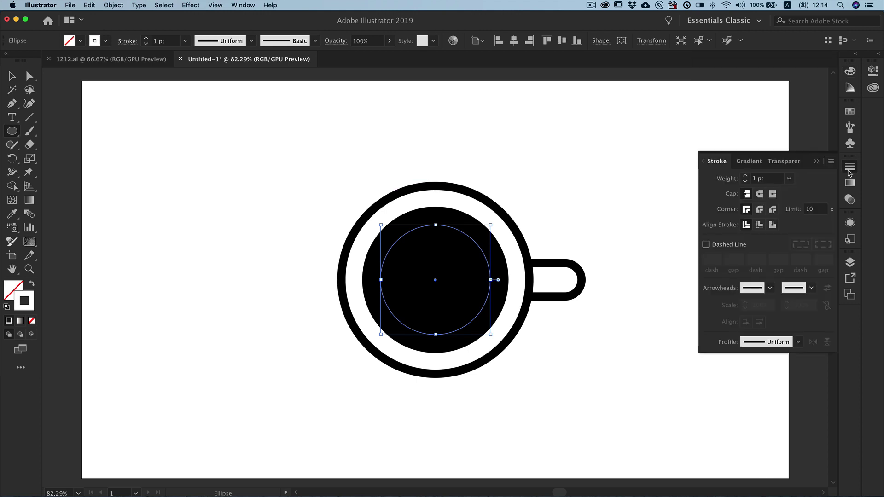
pyautogui.click(755, 180)
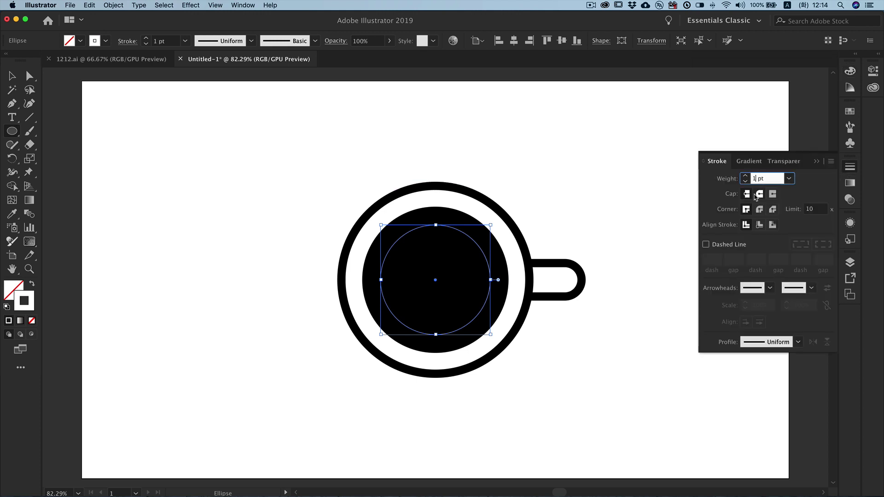
pyautogui.write('1')
pyautogui.press('Return')
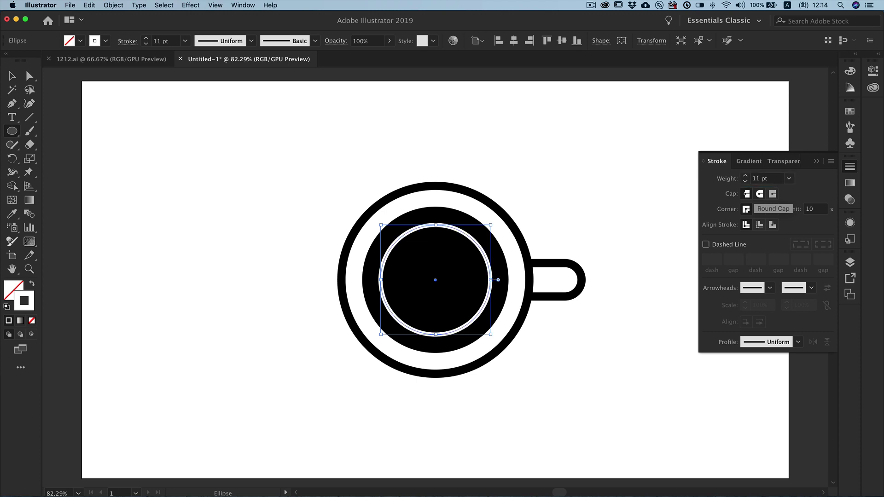
pyautogui.click(817, 161)
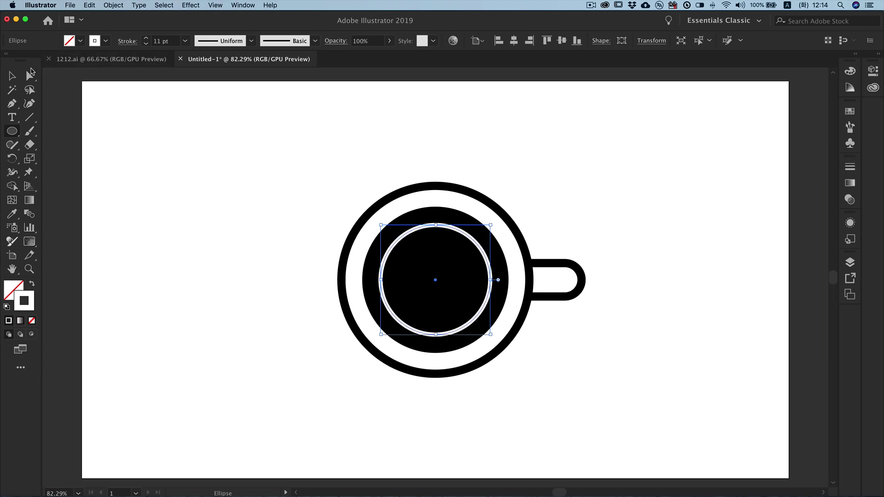
# Step: Delete the ring's upper-left and lower-right sections and give the remaining arcs round caps
pyautogui.click(9, 79)
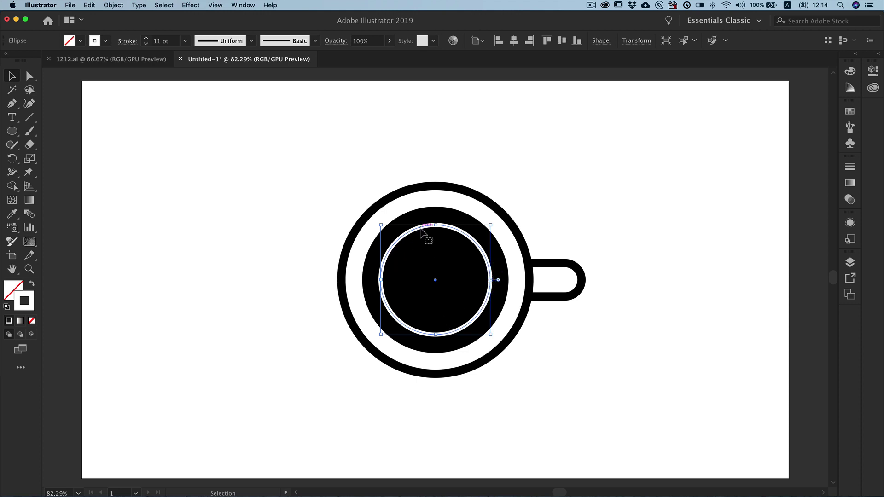
pyautogui.click(12, 103)
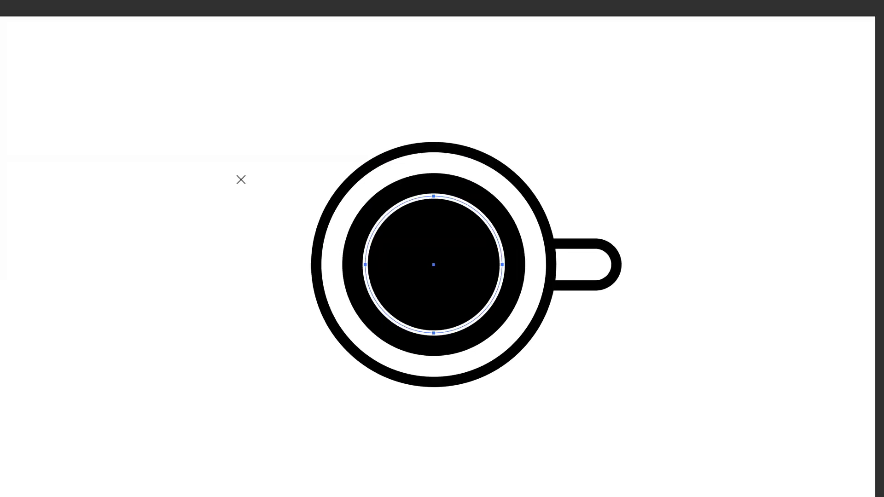
pyautogui.click(374, 190)
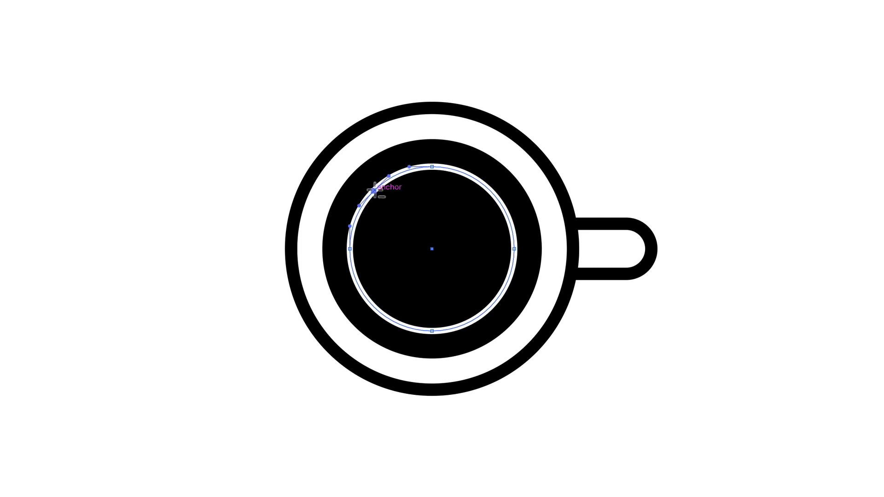
pyautogui.press('Delete')
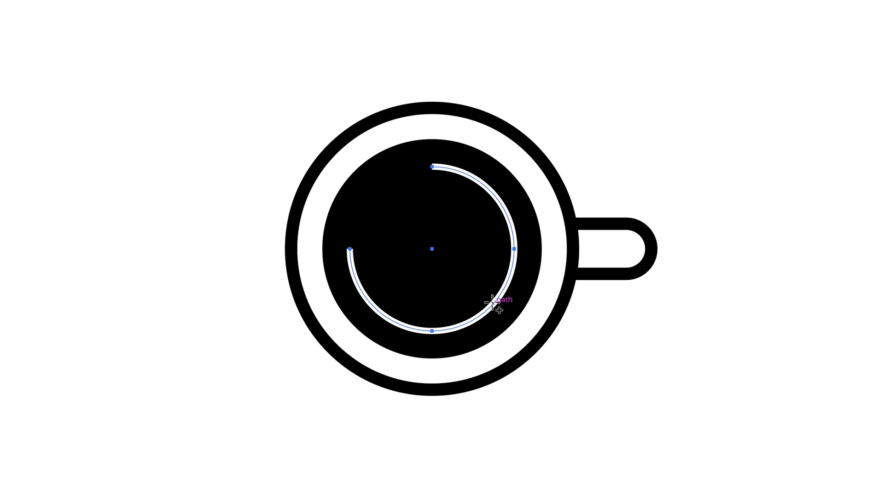
pyautogui.click(492, 303)
pyautogui.press('Delete')
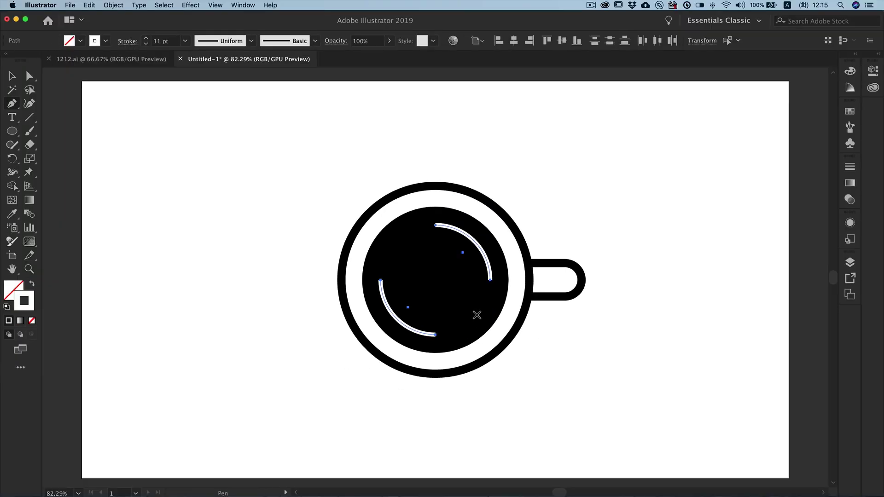
pyautogui.click(850, 167)
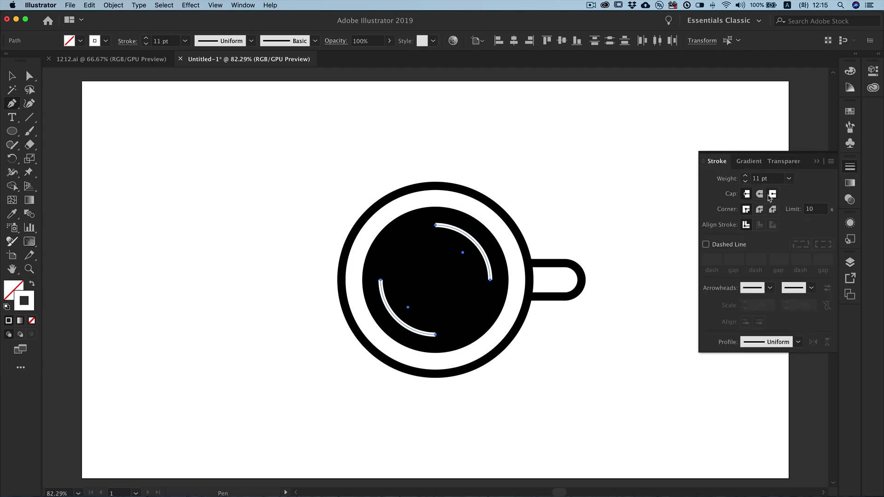
pyautogui.click(759, 194)
# Step: Type 'cafe' as a new text object right of the cup
pyautogui.press('t')
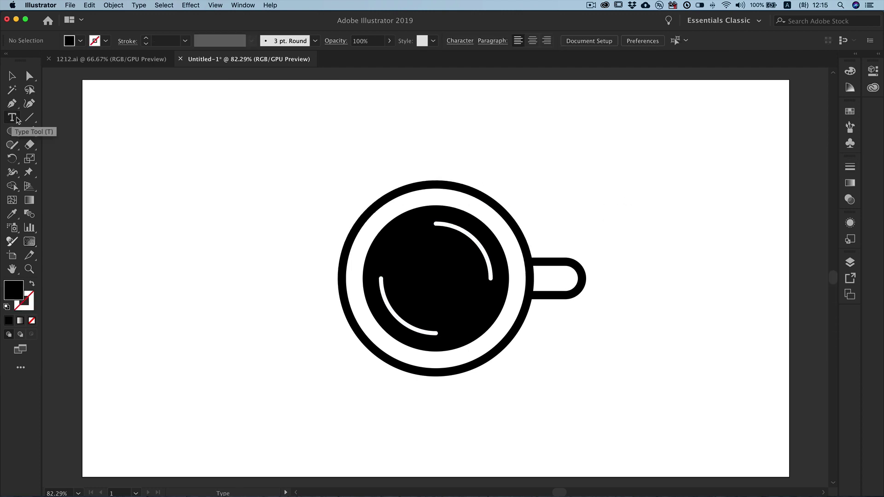
pyautogui.click(598, 208)
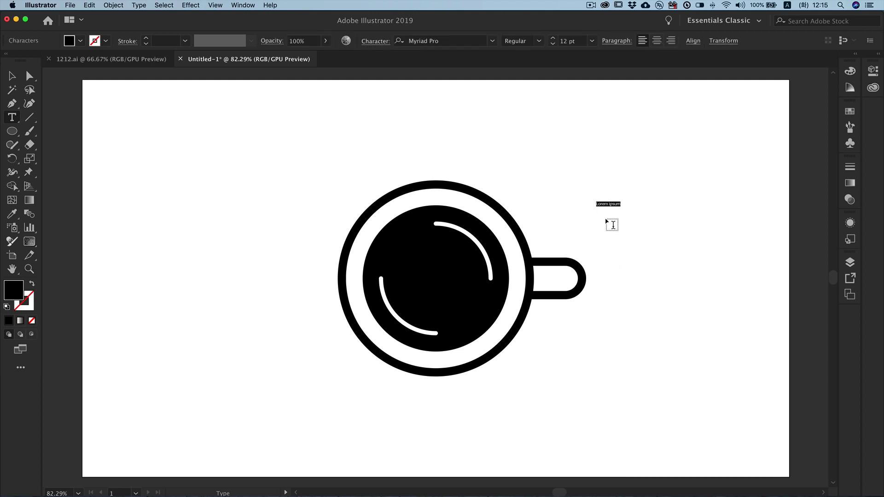
pyautogui.write('cafe')
pyautogui.click(13, 78)
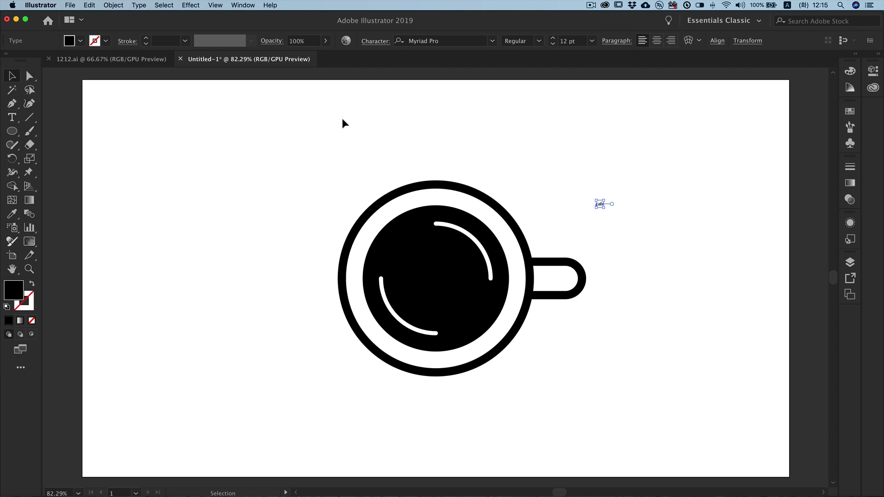
# Step: Format the text as 96 pt All Caps in Roboto Black
pyautogui.press('super+t')
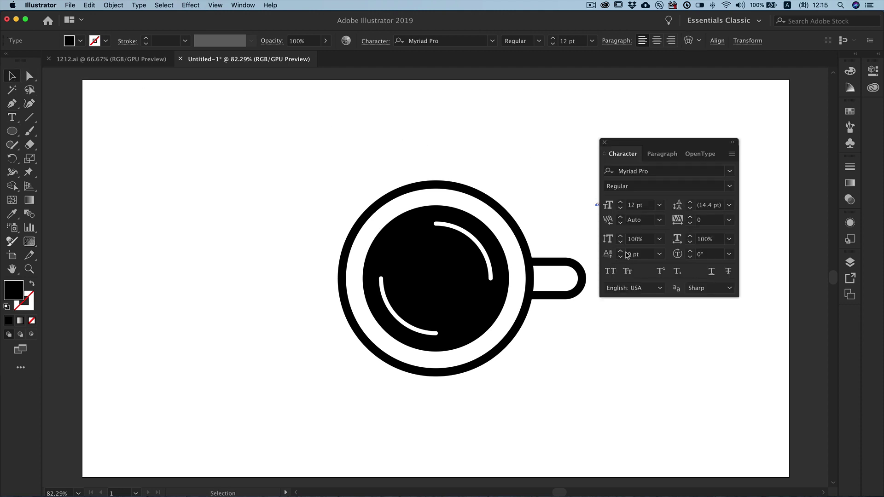
pyautogui.moveTo(639, 149); pyautogui.dragTo(681, 144)
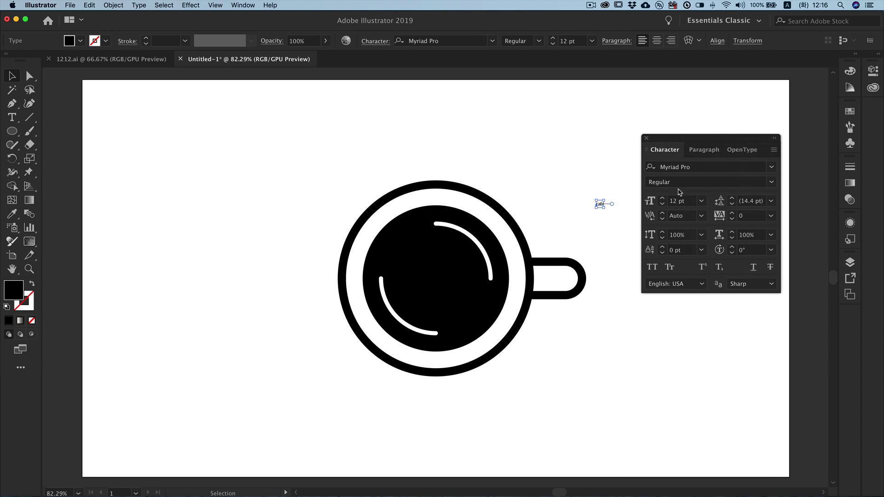
pyautogui.doubleClick(667, 203)
pyautogui.write('9')
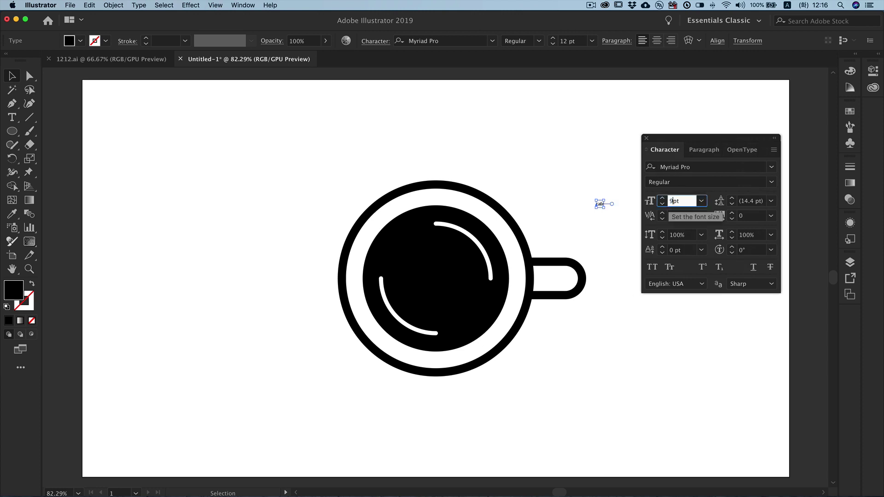
pyautogui.write('6')
pyautogui.press('Return')
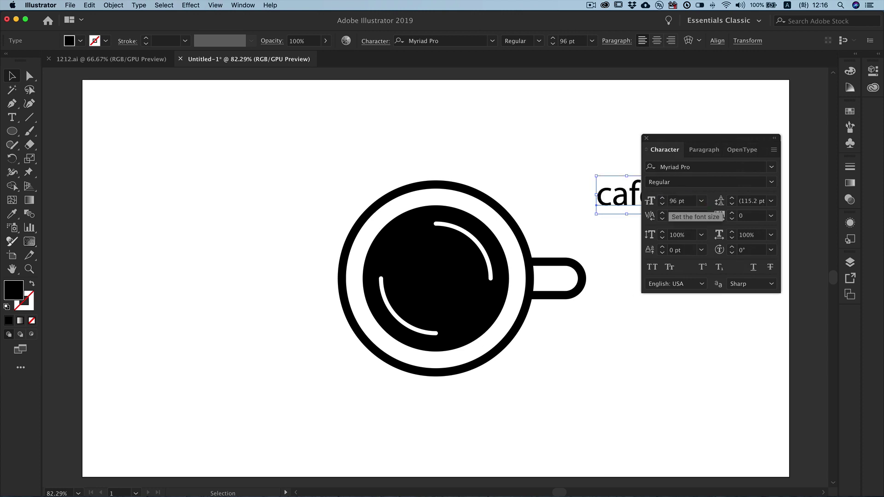
pyautogui.click(652, 267)
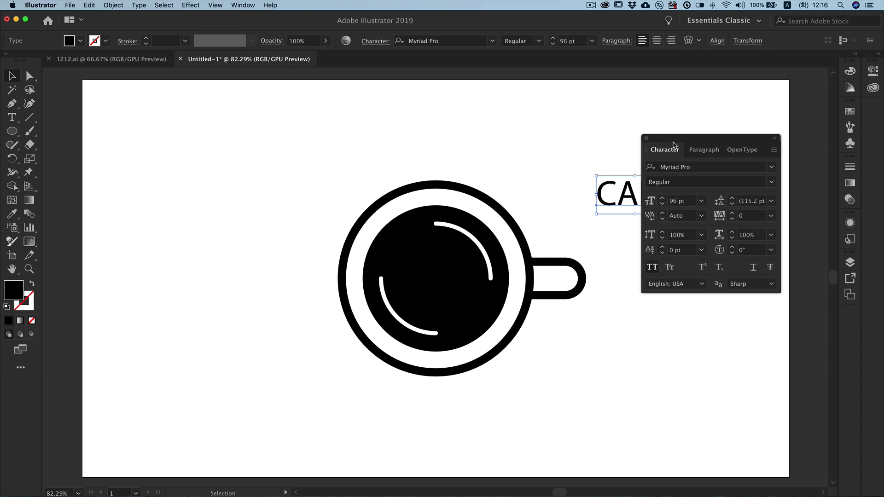
pyautogui.moveTo(673, 145); pyautogui.dragTo(721, 143)
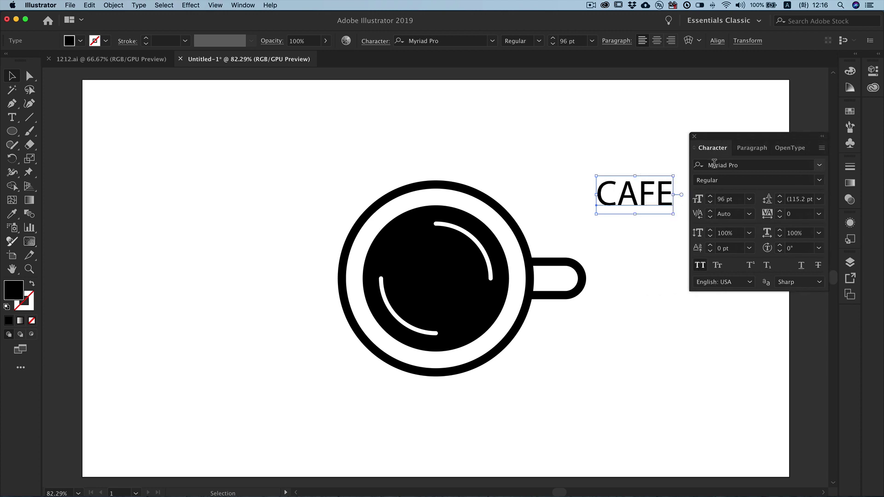
pyautogui.click(820, 166)
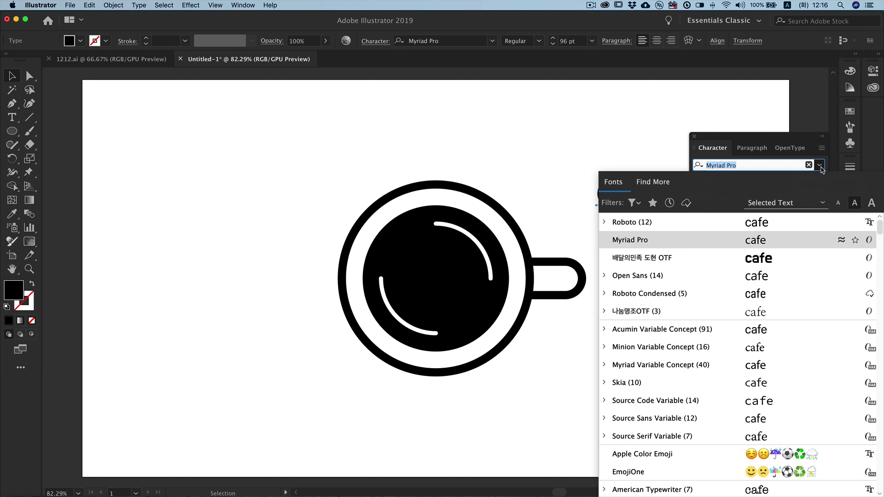
pyautogui.click(604, 223)
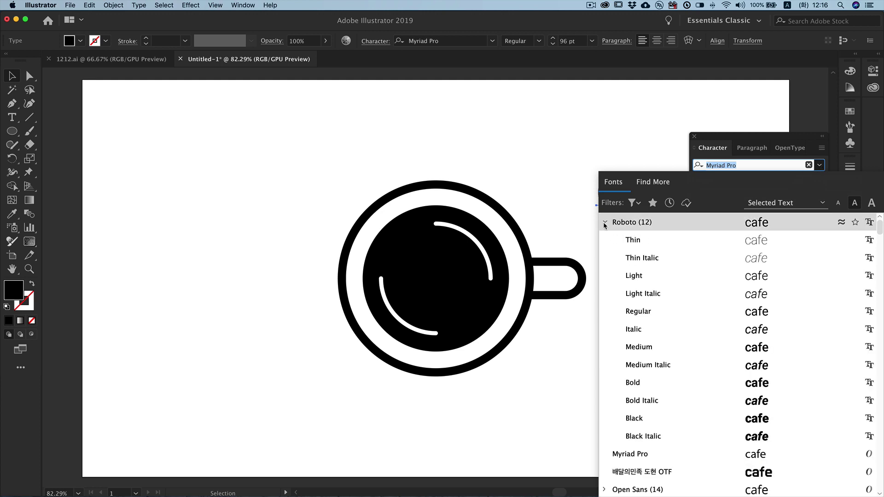
pyautogui.click(646, 418)
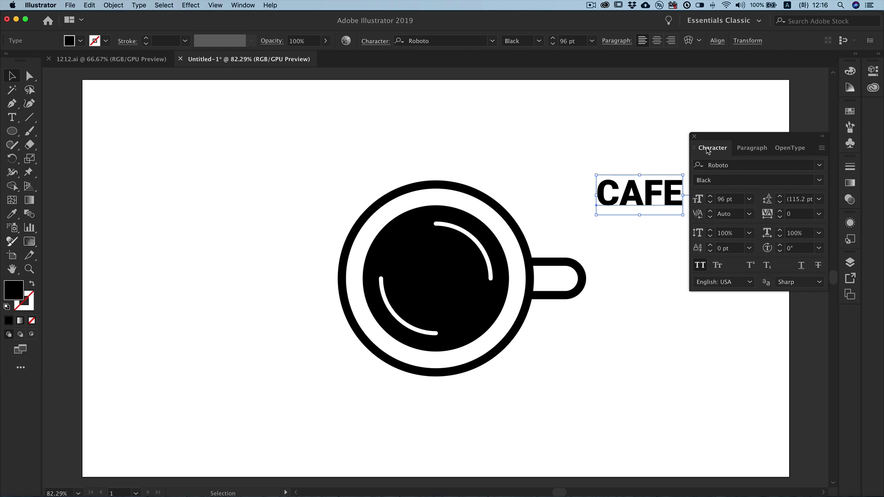
# Step: Centre-align CAFE and widen the kerning between A–F and F–E
pyautogui.moveTo(653, 186); pyautogui.dragTo(589, 165)
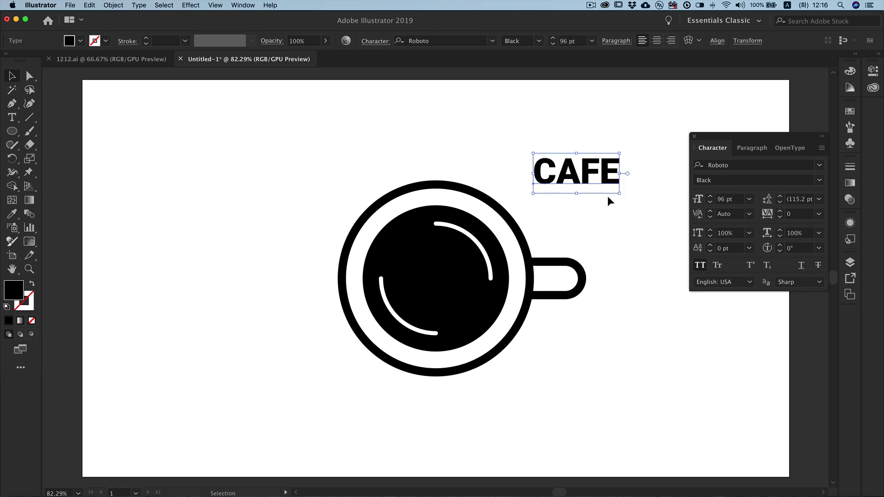
pyautogui.press('super+shift+c')
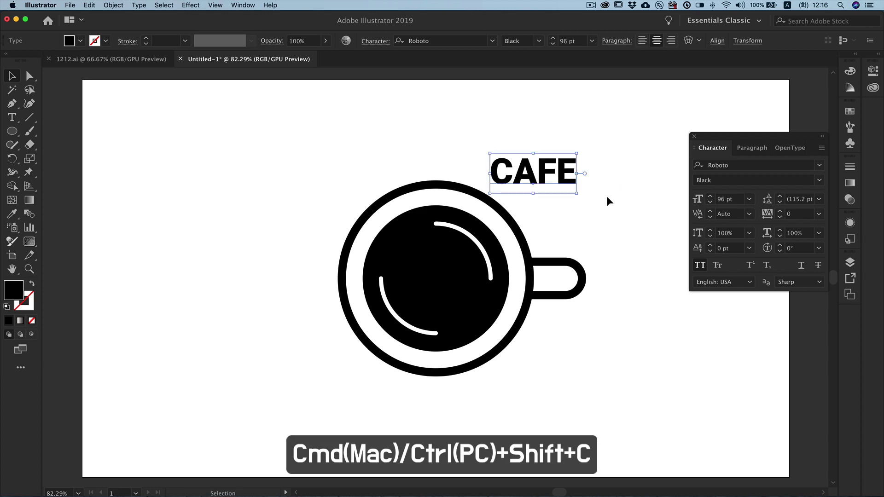
pyautogui.doubleClick(543, 183)
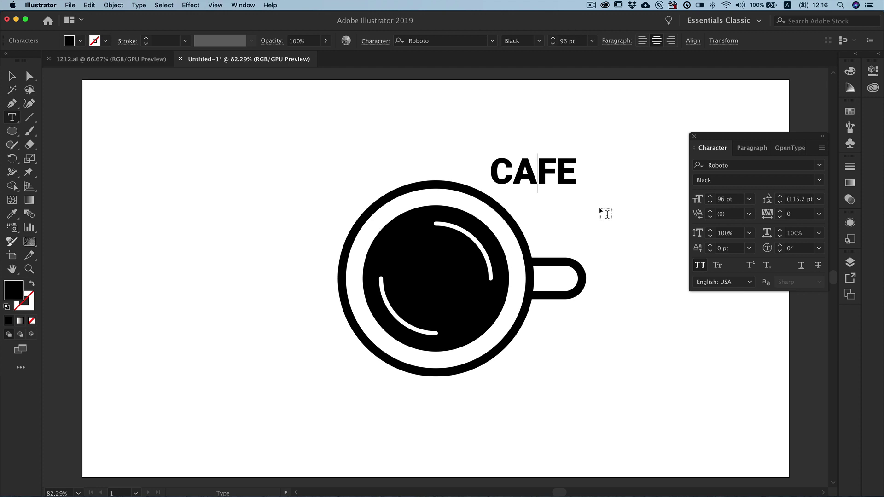
pyautogui.hotkey('alt', 'Right')
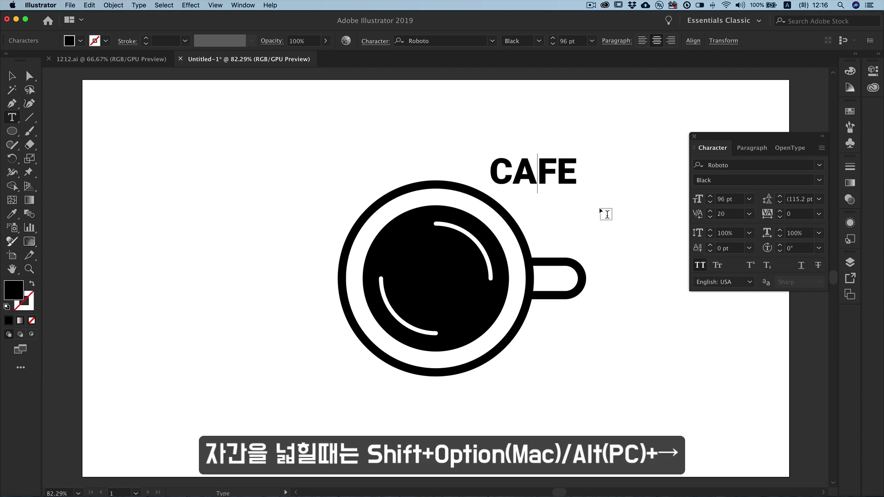
pyautogui.click(558, 174)
pyautogui.hotkey('alt', 'Right')
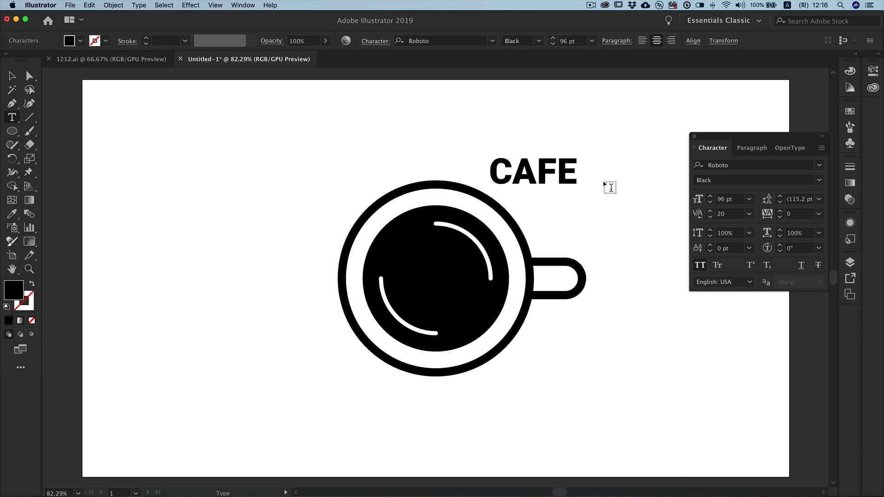
# Step: Move the CAFE text into the middle of the cup
pyautogui.click(18, 76)
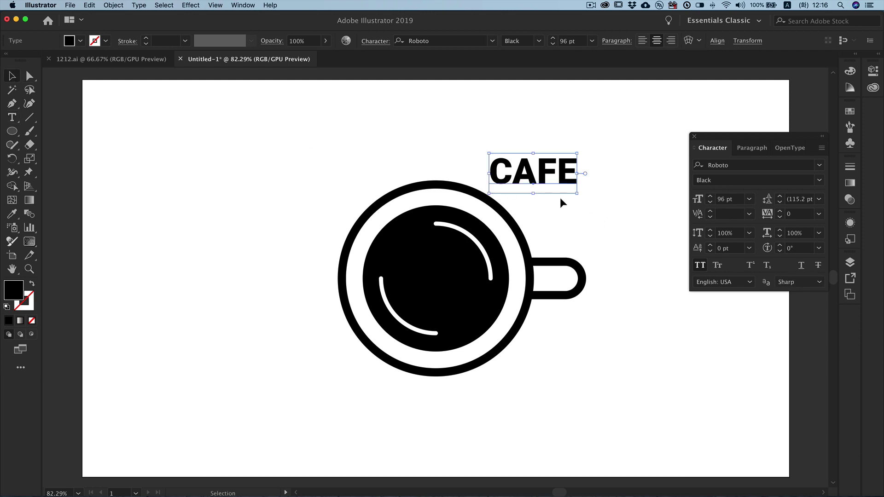
pyautogui.moveTo(534, 190)
pyautogui.mouseDown()
pyautogui.moveTo(455, 299)
pyautogui.moveTo(434, 290)
pyautogui.mouseUp()
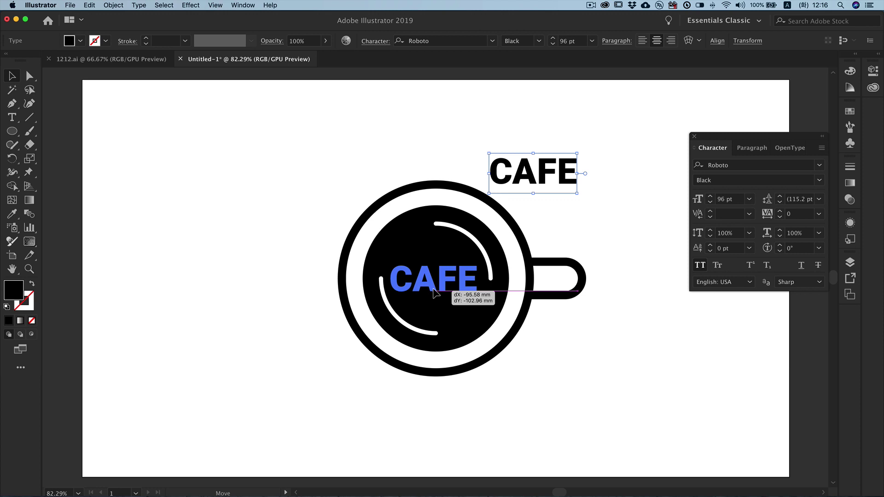
pyautogui.moveTo(434, 291); pyautogui.dragTo(434, 290)
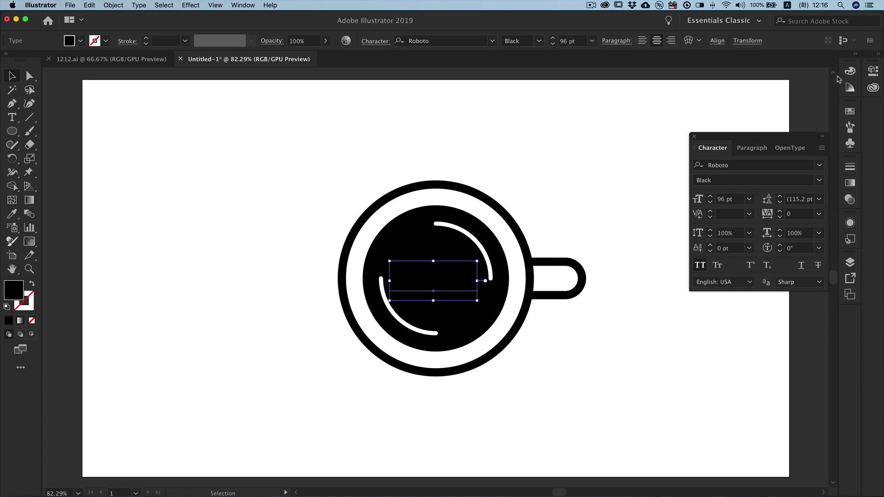
# Step: Fill the CAFE lettering white
pyautogui.click(849, 71)
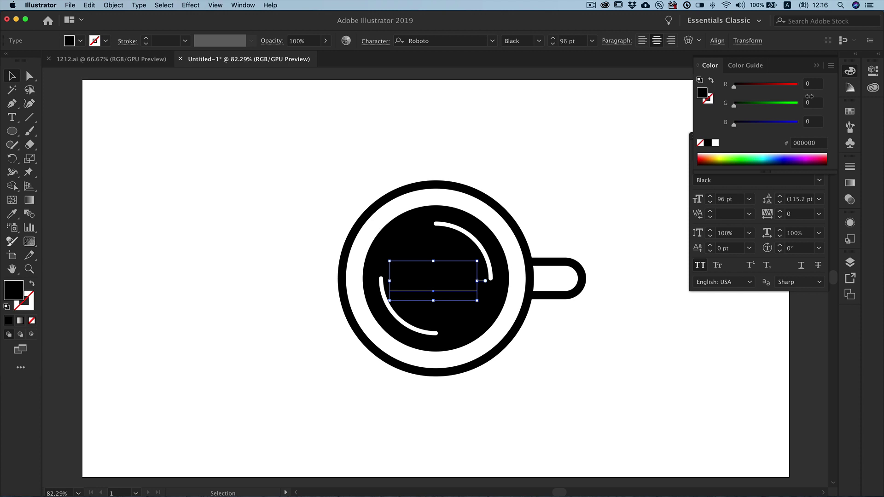
pyautogui.click(715, 143)
pyautogui.click(576, 189)
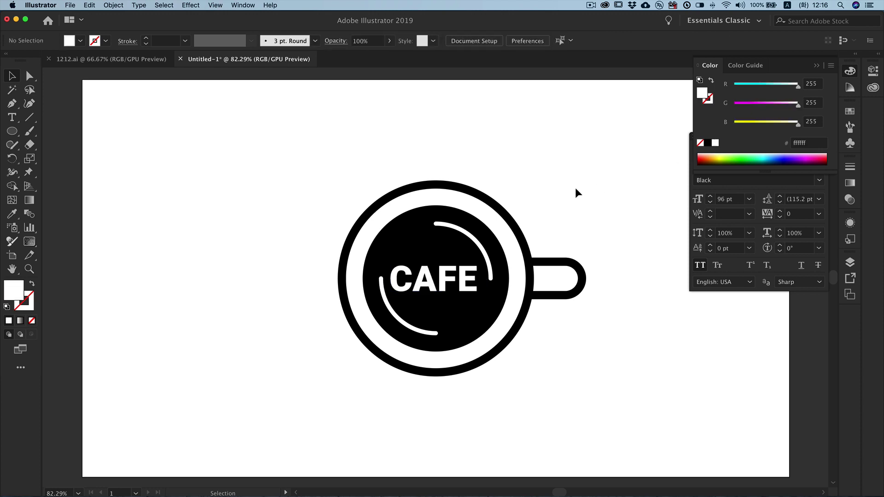
# Step: Nudge CAFE two steps right and one up to centre it in the disc, then close the panels
pyautogui.click(439, 287)
pyautogui.press('Right')
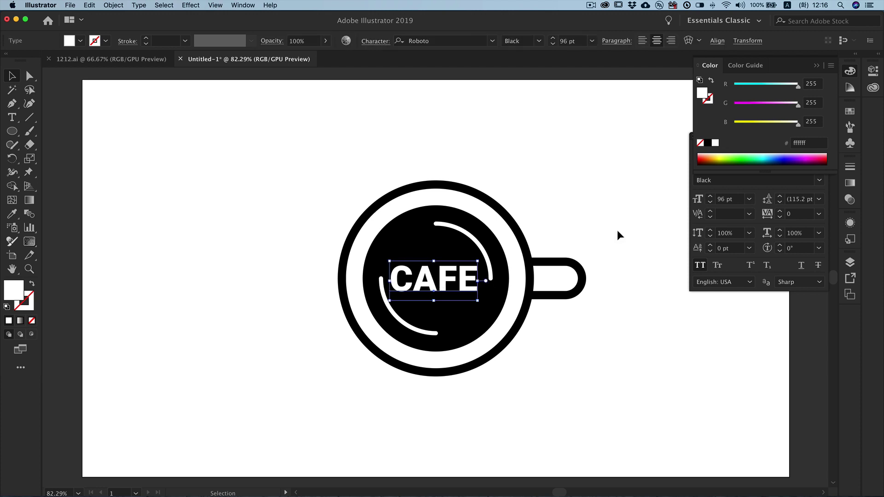
pyautogui.press('Right')
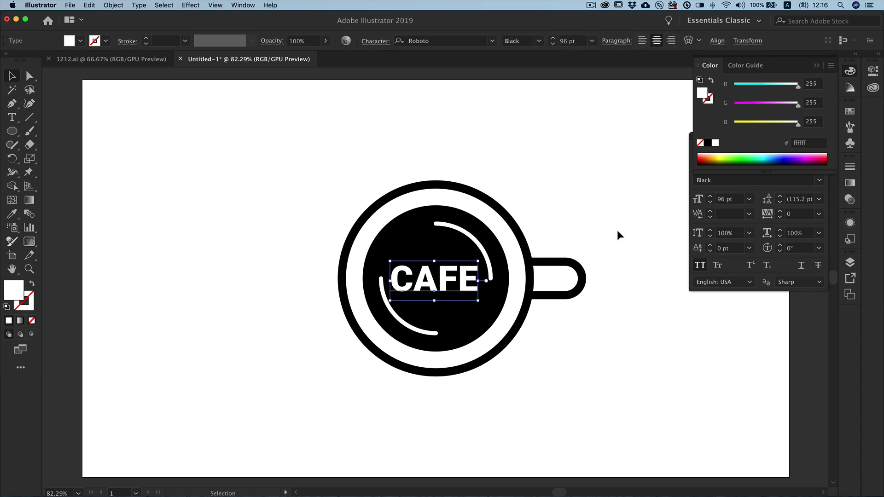
pyautogui.press('Up')
pyautogui.press('Up')
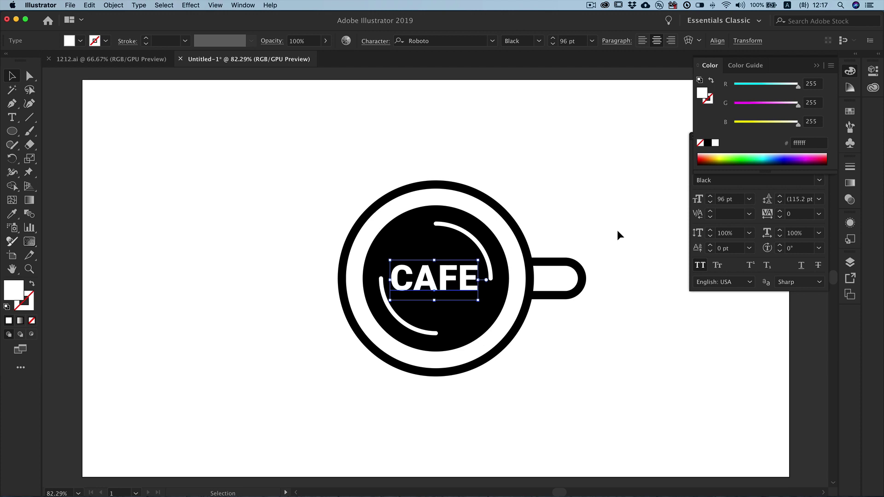
pyautogui.click(618, 231)
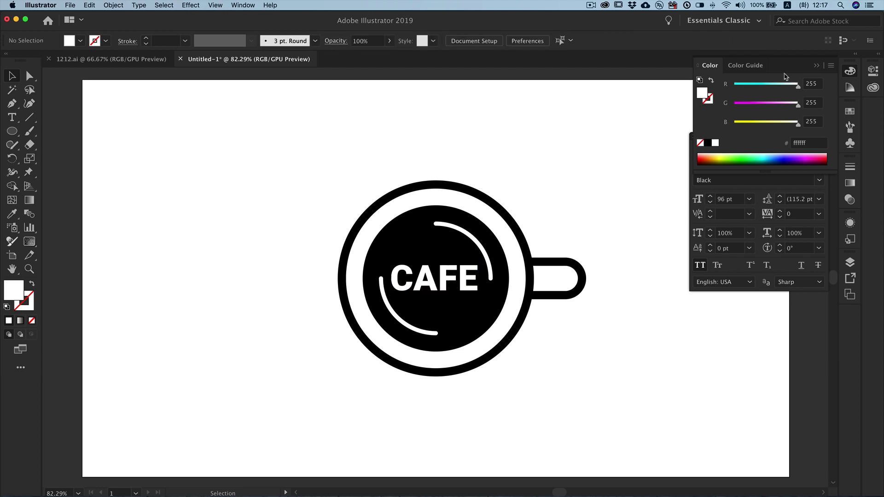
pyautogui.click(817, 65)
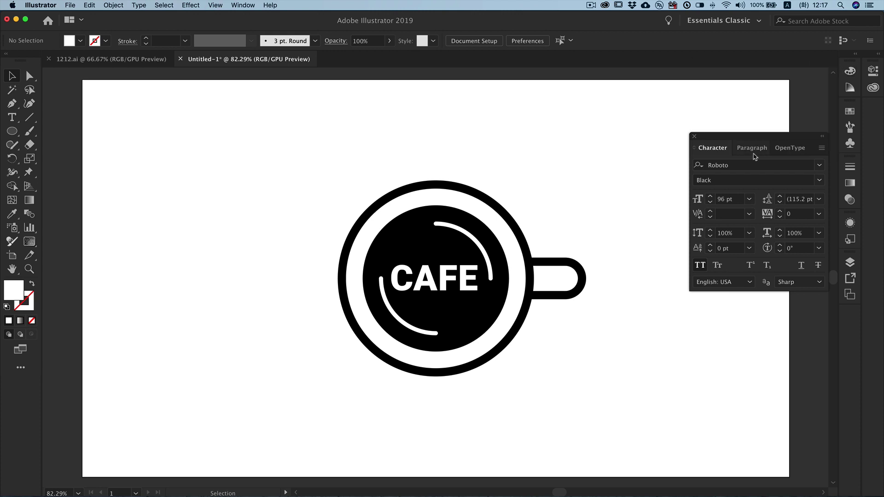
pyautogui.click(694, 136)
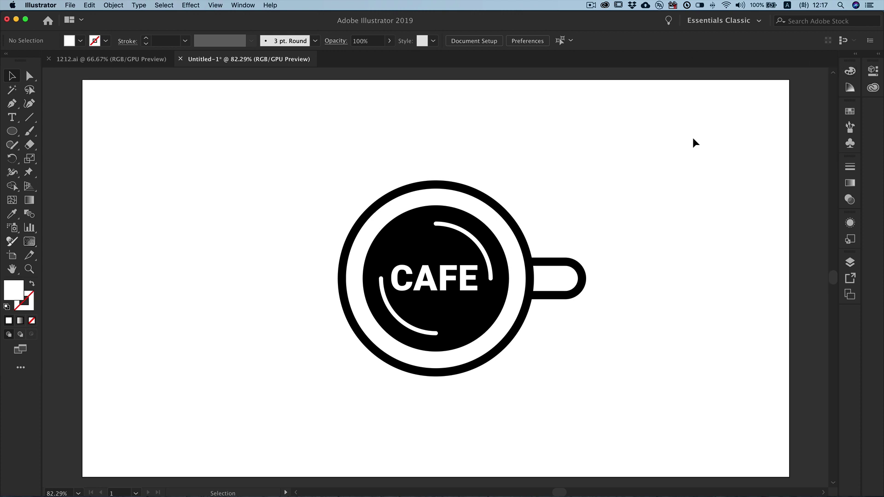
# Step: Draw a 223 × 223 mm circle around the cup, stroked with no fill
pyautogui.hotkey('ctrl', '1')
pyautogui.click(12, 132)
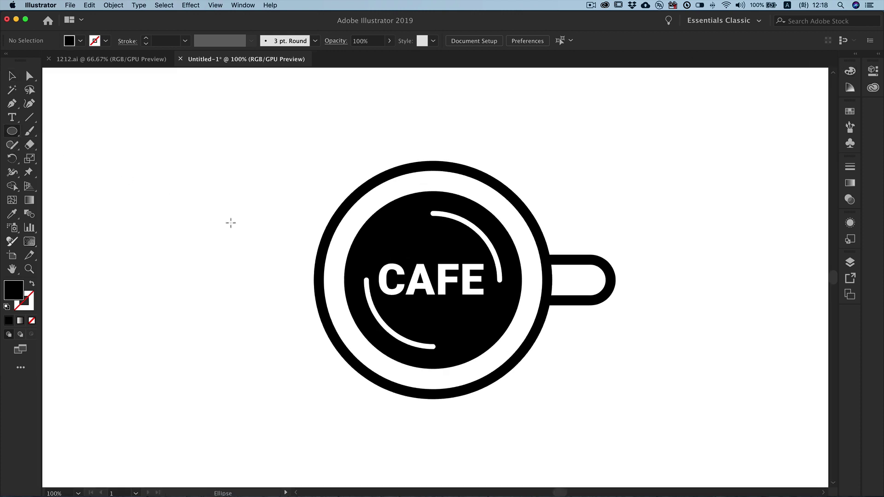
pyautogui.click(433, 280)
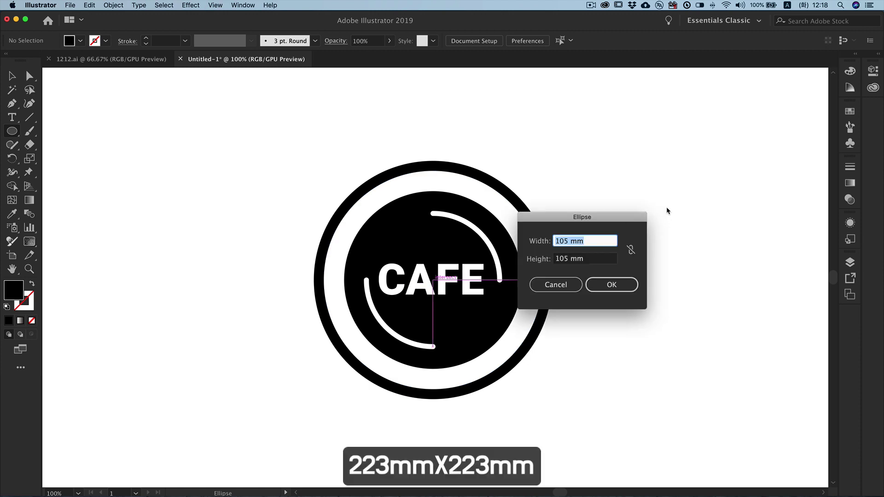
pyautogui.write('223')
pyautogui.press('Tab')
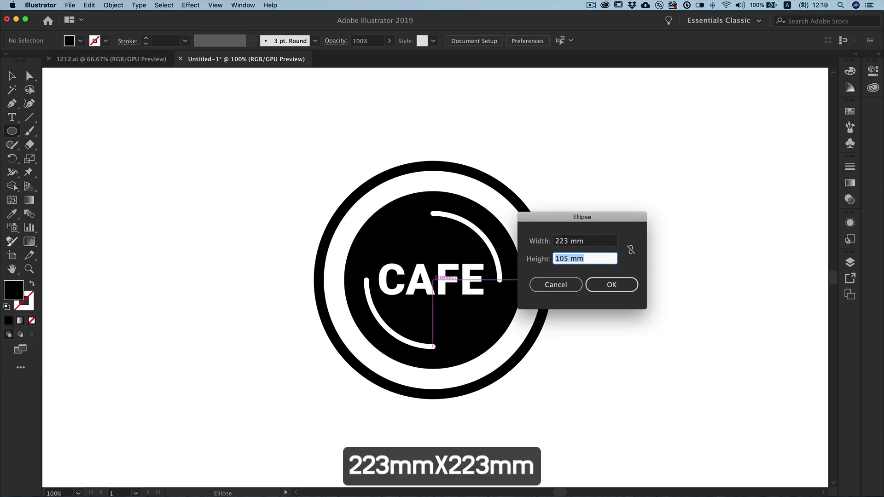
pyautogui.write('223')
pyautogui.press('Return')
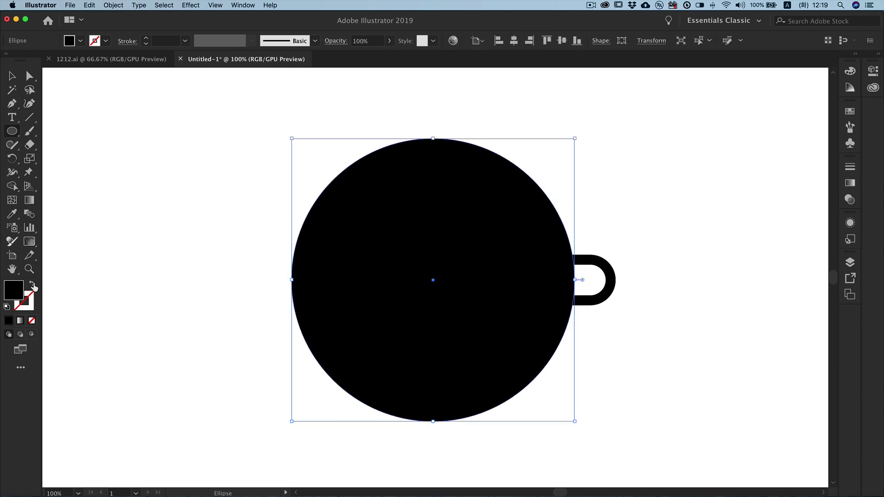
pyautogui.click(32, 285)
pyautogui.moveTo(12, 117)
pyautogui.mouseDown()
pyautogui.moveTo(33, 118)
pyautogui.moveTo(61, 151)
pyautogui.mouseUp()
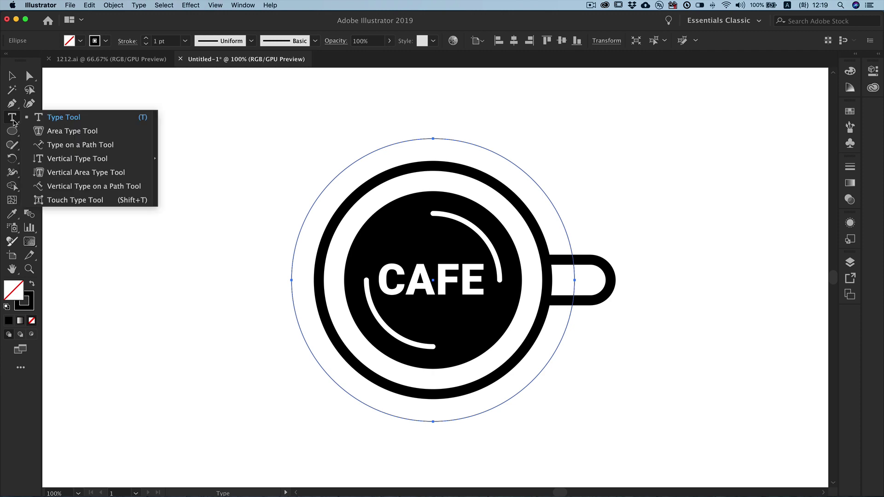
# Step: Type METROPOLITAN along the guide circle with Type on a Path
pyautogui.click(61, 151)
pyautogui.click(294, 254)
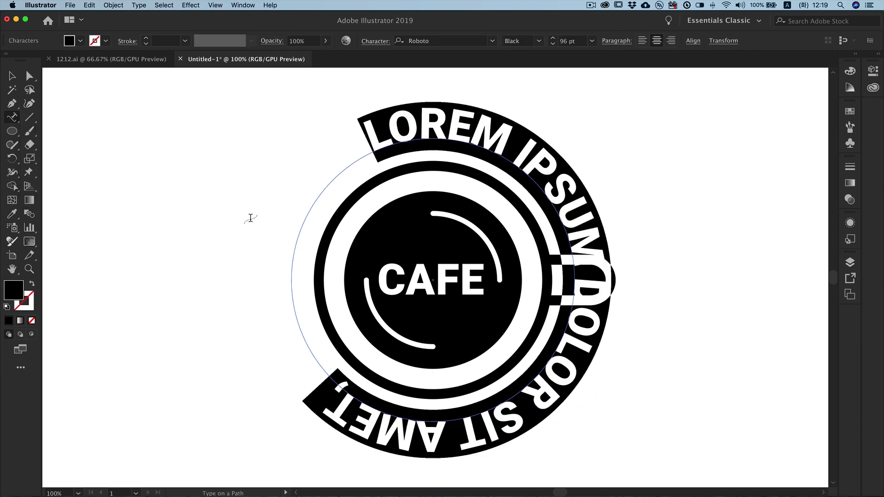
pyautogui.write('METR')
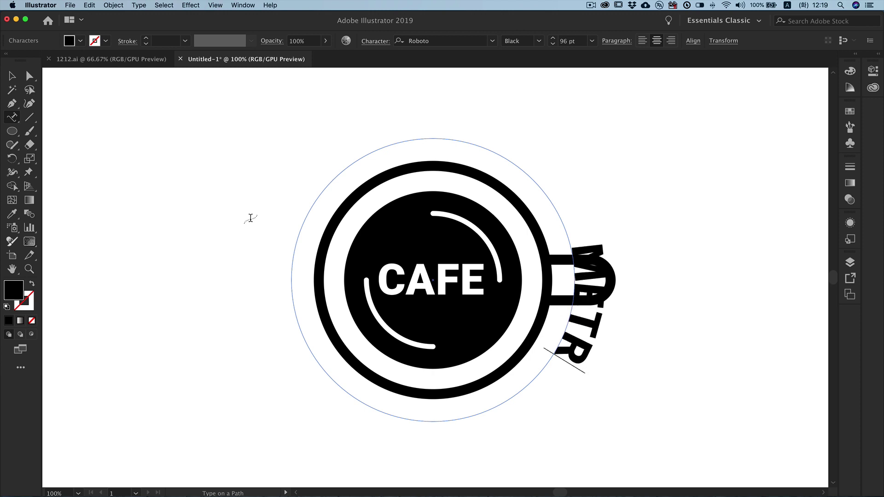
pyautogui.write('OPOLI')
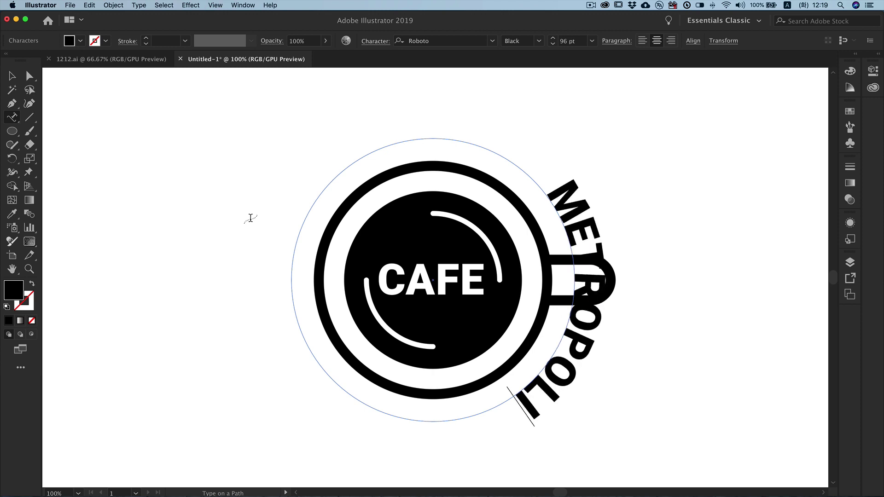
pyautogui.write('TAN')
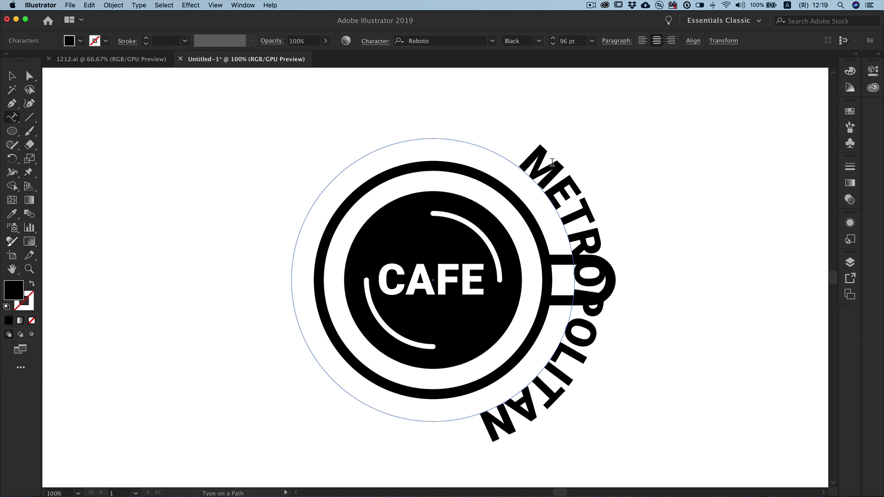
# Step: Set METROPOLITAN to 53 pt with 320 tracking
pyautogui.moveTo(535, 152)
pyautogui.mouseDown()
pyautogui.moveTo(501, 436)
pyautogui.moveTo(596, 402)
pyautogui.mouseUp()
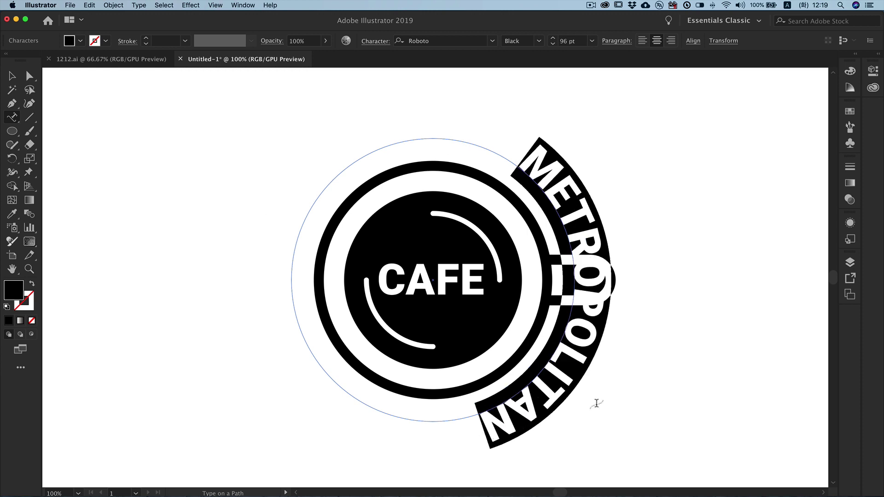
pyautogui.press('super+t')
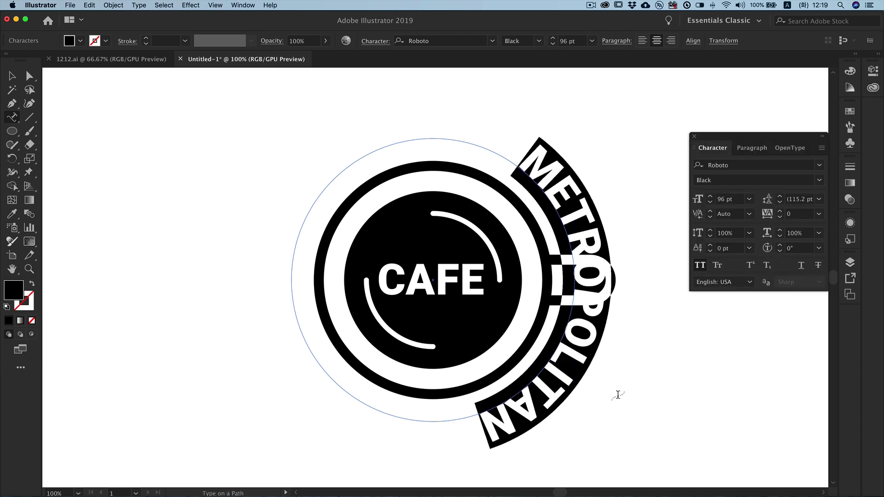
pyautogui.doubleClick(723, 202)
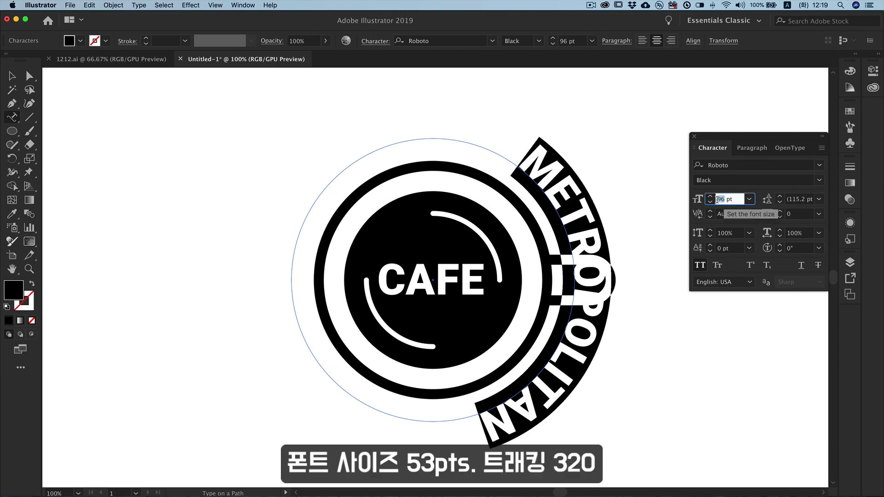
pyautogui.write('53')
pyautogui.press('Return')
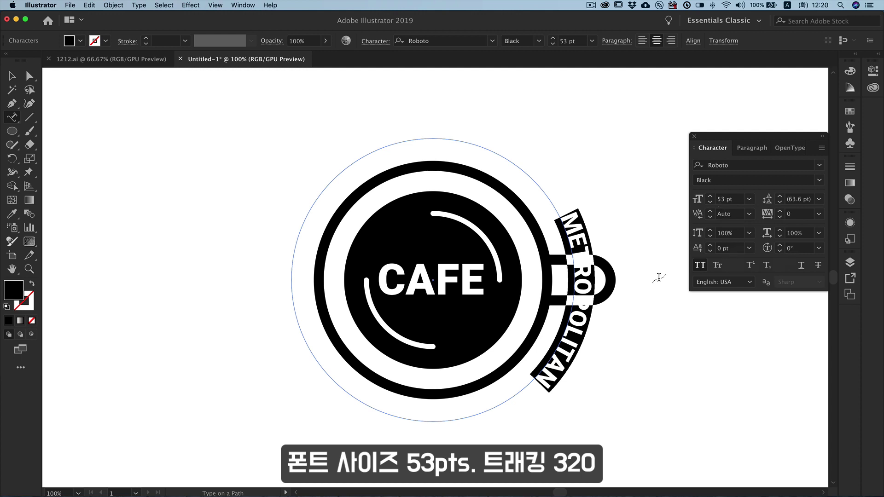
pyautogui.hotkey('alt', 'Right')
pyautogui.hotkey('alt', 'Right')
pyautogui.hotkey('alt', 'Right')
pyautogui.hotkey('alt', 'Right')
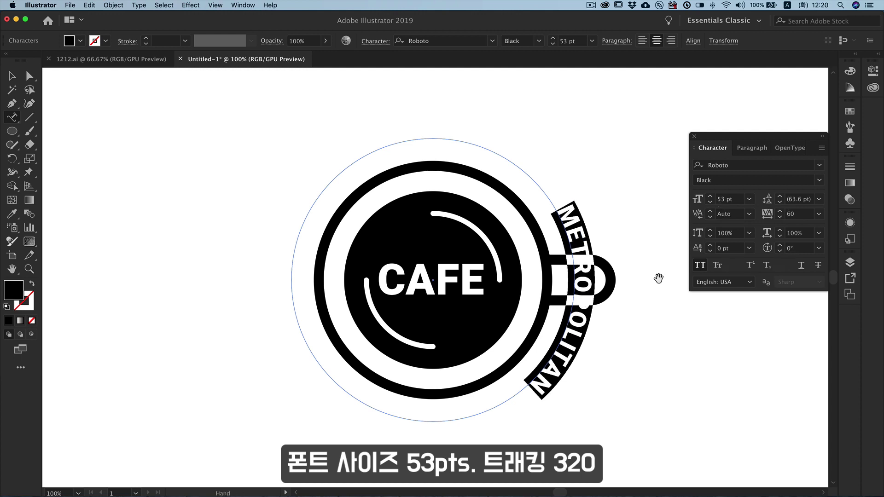
pyautogui.hotkey('alt', 'Right')
pyautogui.hotkey('alt', 'Right')
pyautogui.hotkey('alt', 'Right')
pyautogui.hotkey('alt', 'Right')
pyautogui.hotkey('alt', 'Right')
pyautogui.hotkey('alt', 'Right')
pyautogui.hotkey('alt', 'Right')
pyautogui.hotkey('alt', 'Right')
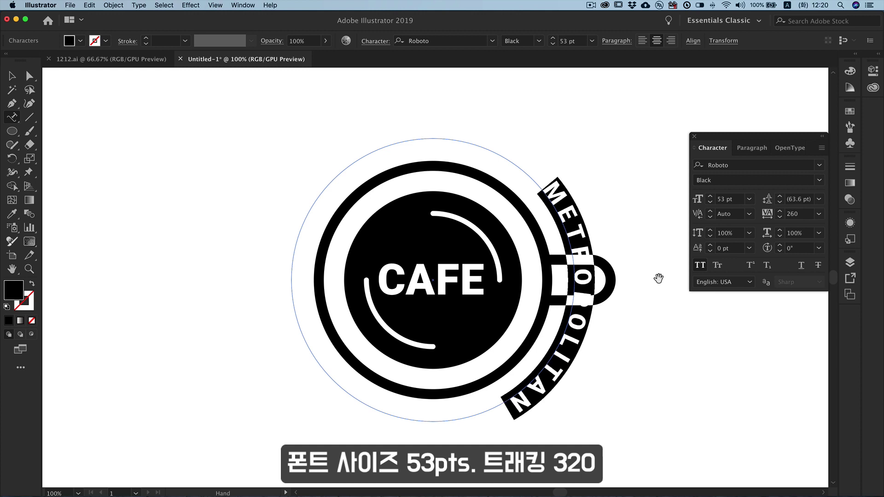
pyautogui.hotkey('alt', 'Right')
pyautogui.hotkey('alt', 'Right')
pyautogui.hotkey('alt', 'Right')
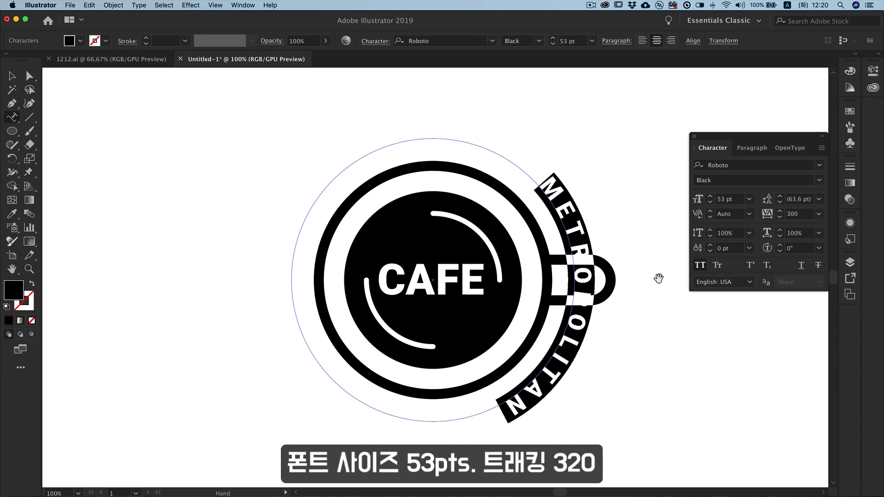
pyautogui.hotkey('alt', 'Right')
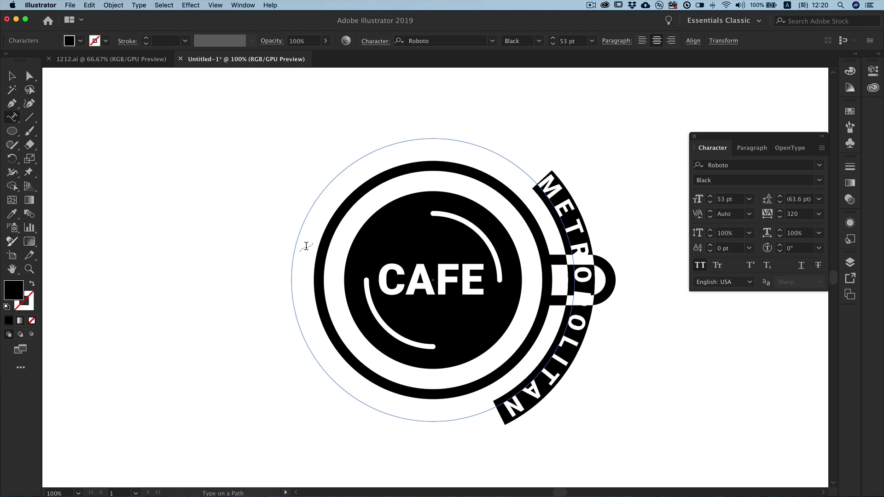
# Step: Drag the path-type centre bracket so METROPOLITAN arcs centred over the top of the circle
pyautogui.click(29, 77)
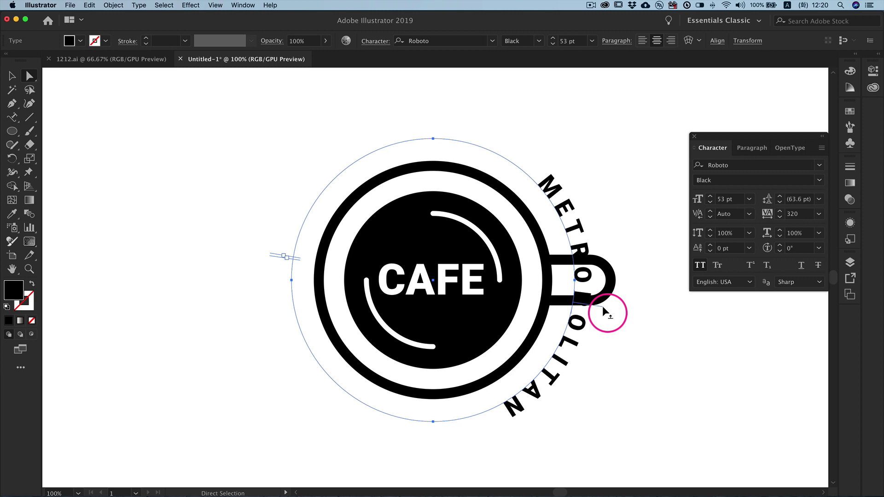
pyautogui.moveTo(602, 306)
pyautogui.mouseDown()
pyautogui.moveTo(468, 87)
pyautogui.moveTo(432, 87)
pyautogui.mouseUp()
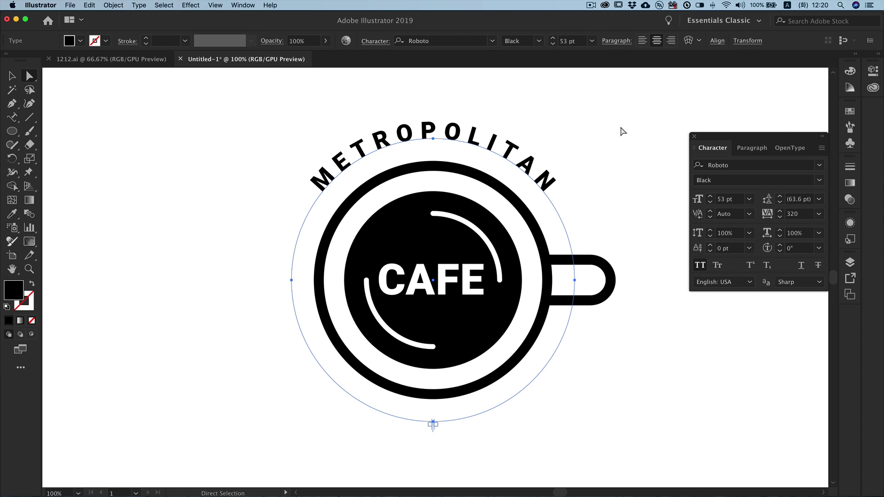
pyautogui.click(664, 136)
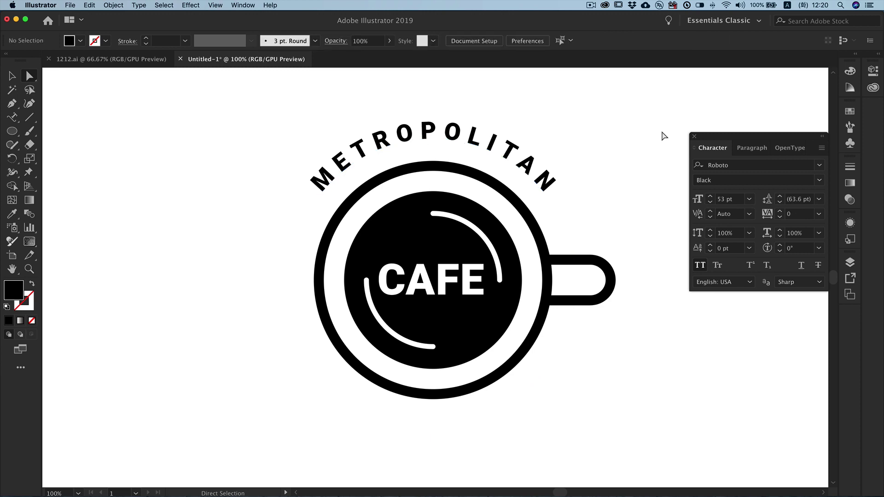
pyautogui.click(694, 136)
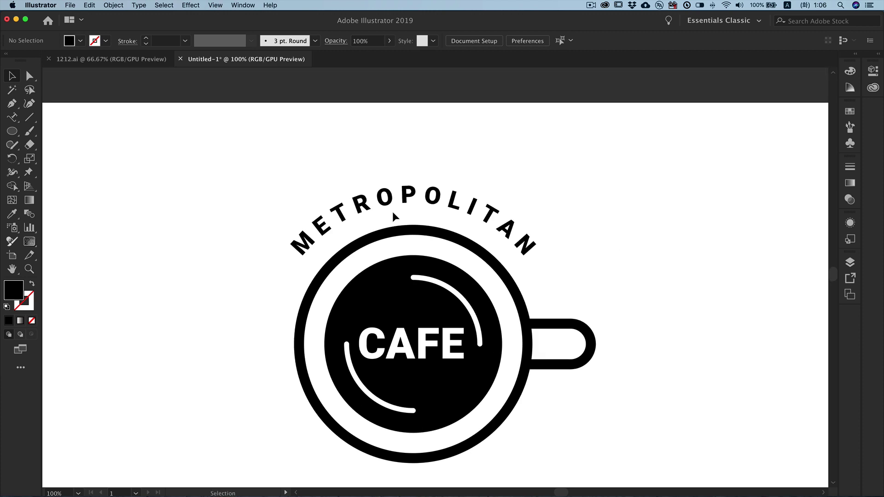
# Step: Convert the METROPOLITAN and CAFE text to outlines
pyautogui.click(419, 206)
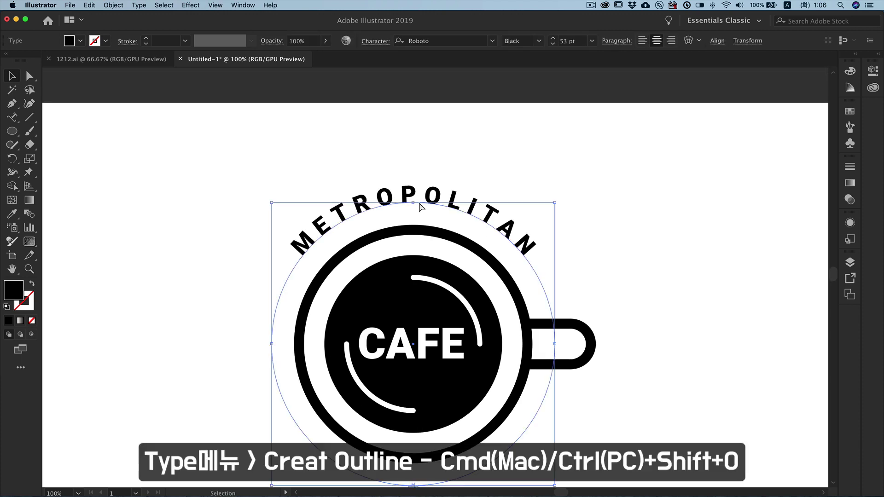
pyautogui.press('super+shift+o')
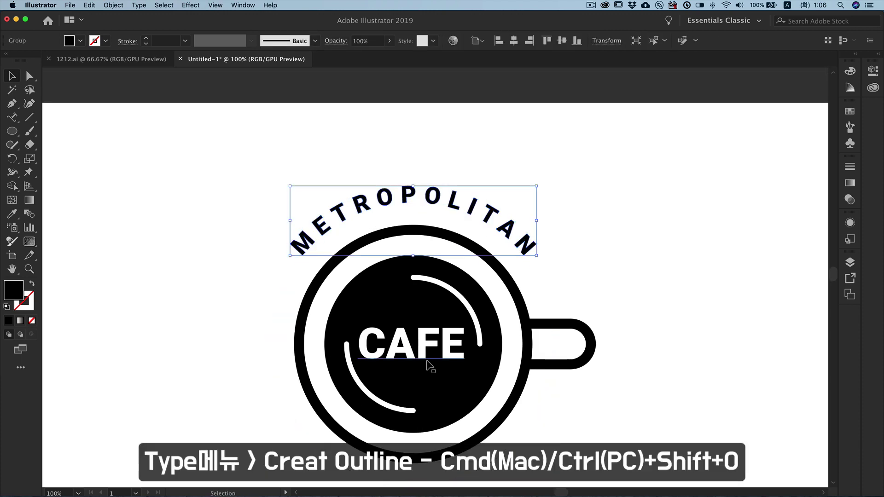
pyautogui.click(427, 365)
pyautogui.press('super+shift+o')
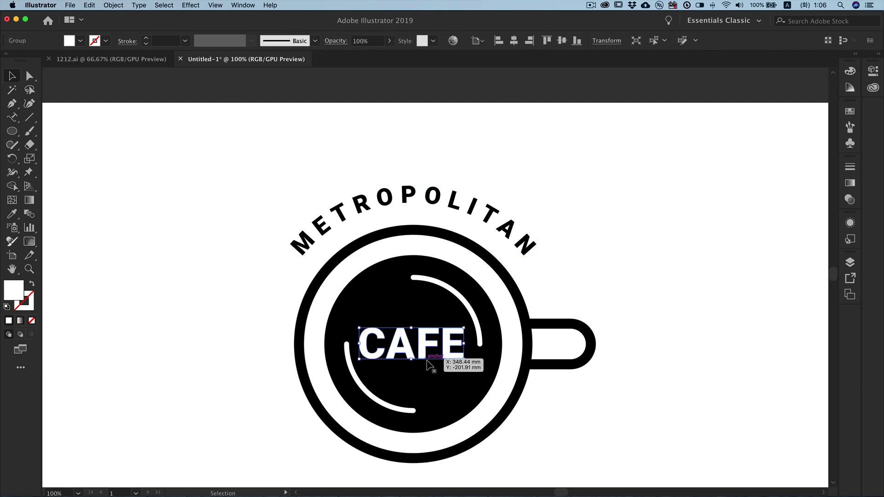
# Step: Expand both white highlight arcs into filled shapes with Object > Expand
pyautogui.click(468, 306)
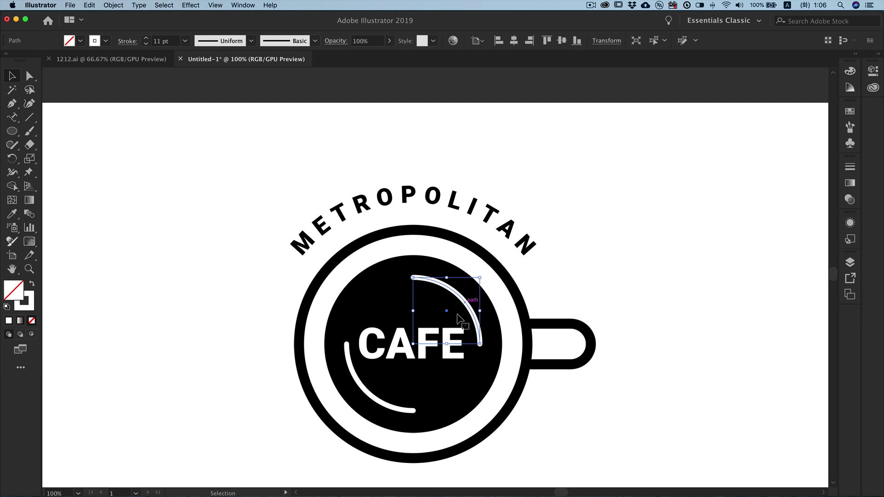
pyautogui.keyDown('shift'); pyautogui.click(376, 402); pyautogui.keyUp('shift')
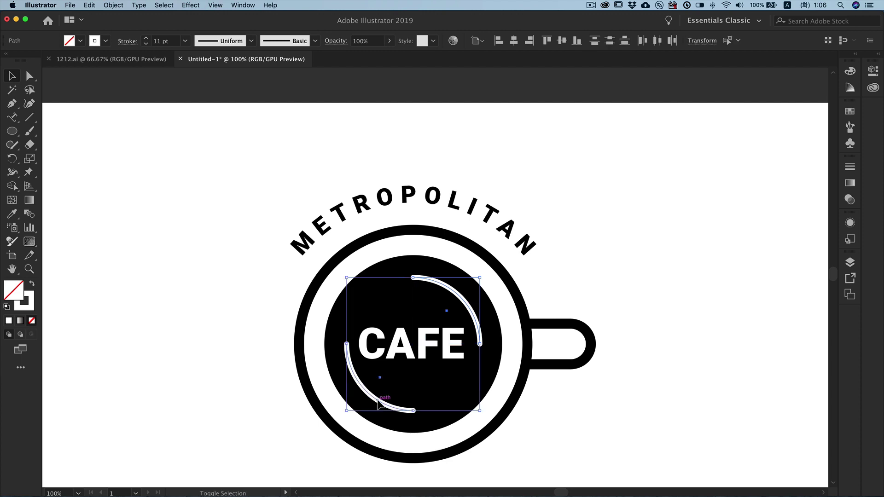
pyautogui.click(112, 5)
pyautogui.click(129, 98)
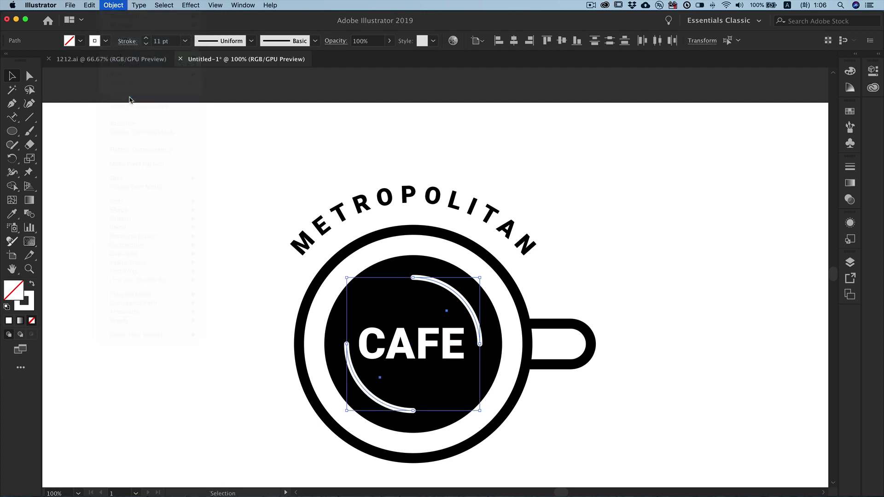
pyautogui.click(787, 392)
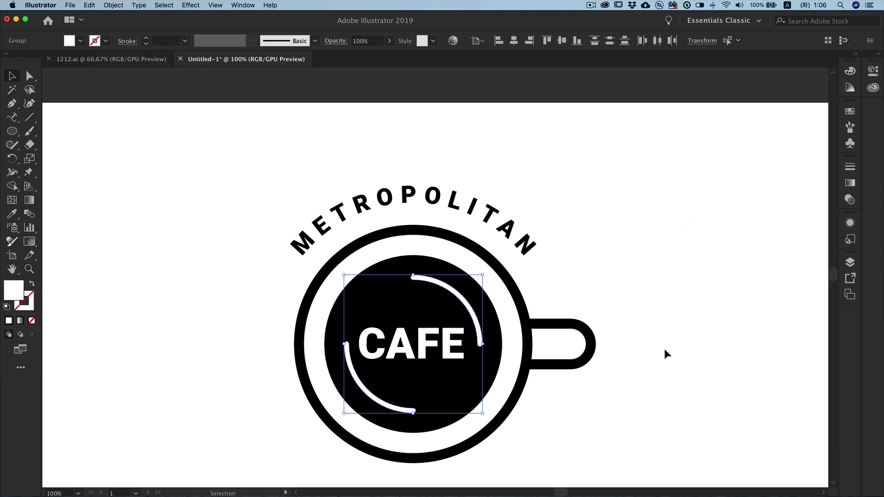
pyautogui.click(661, 348)
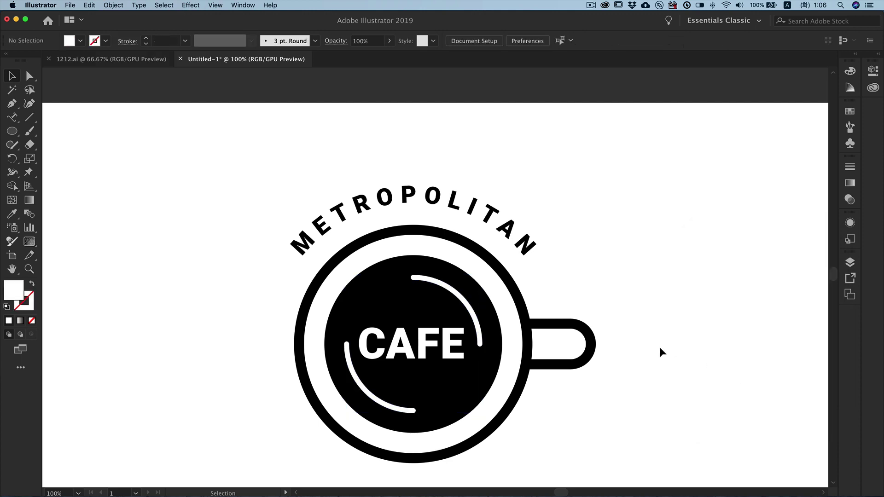
pyautogui.moveTo(656, 359); pyautogui.dragTo(658, 297)
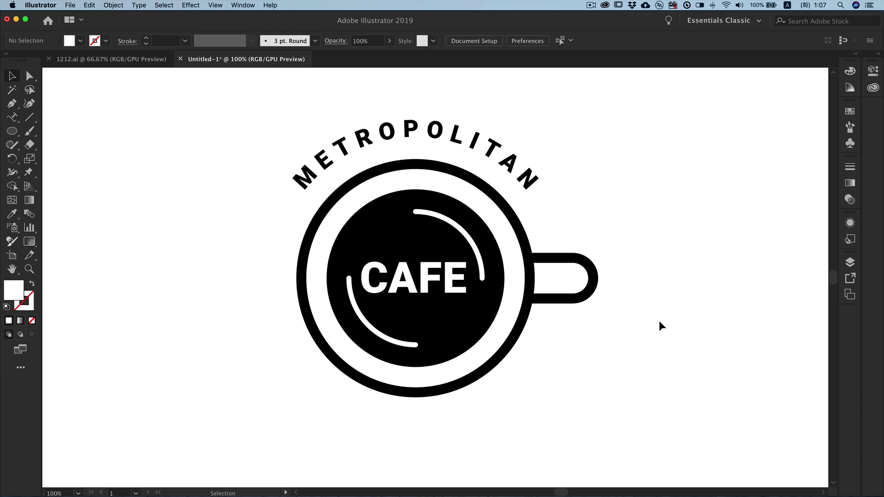
# Step: Apply Roughen to all the cup artwork, using Absolute size and Smooth points with preview
pyautogui.press('super+a')
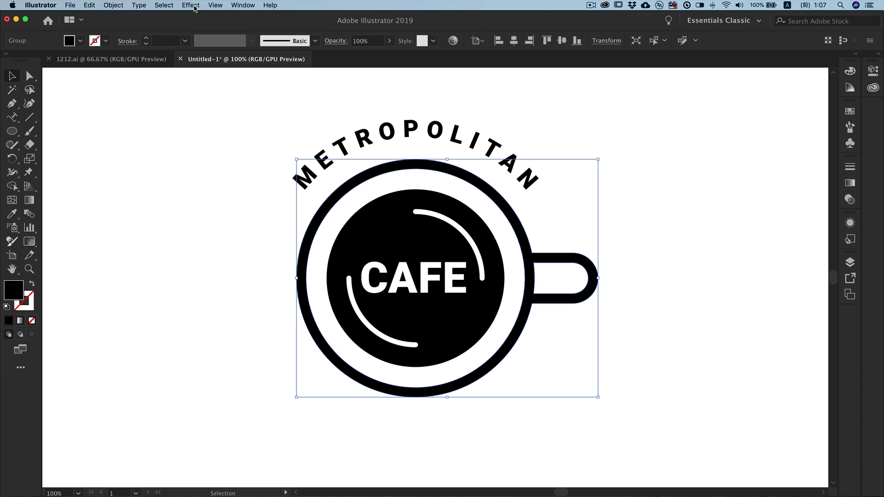
pyautogui.click(191, 5)
pyautogui.moveTo(221, 88)
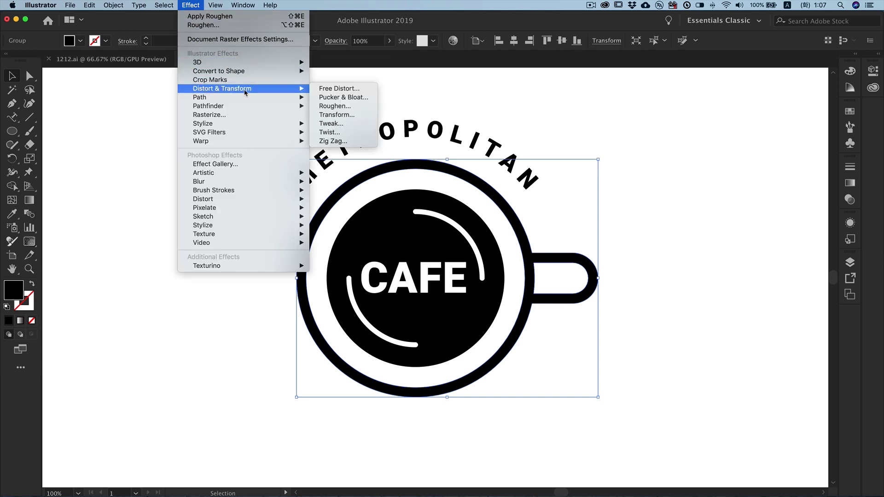
pyautogui.click(333, 107)
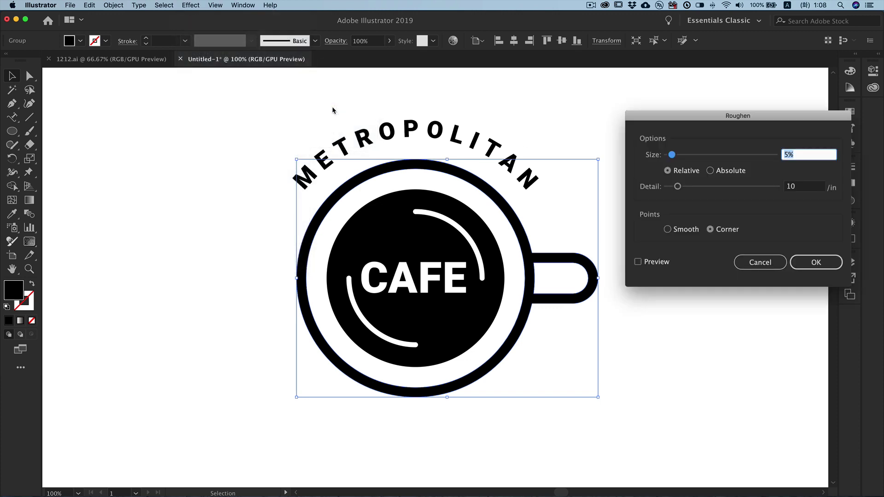
pyautogui.click(710, 171)
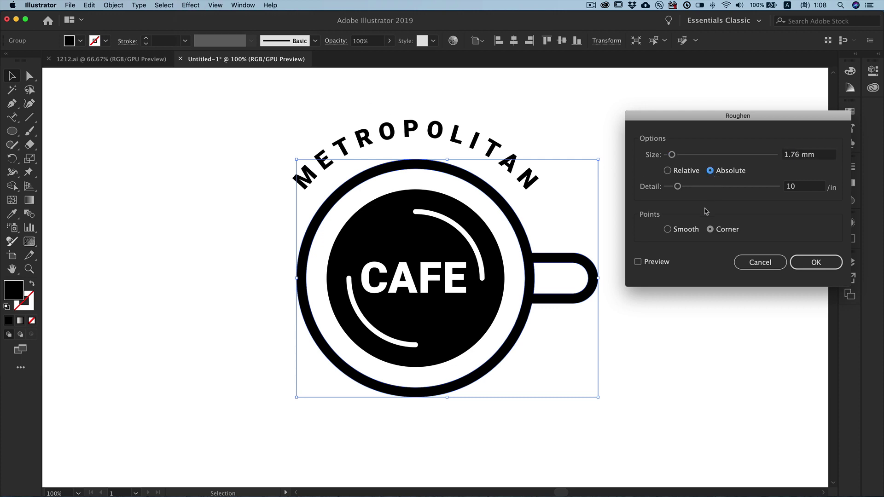
pyautogui.click(667, 231)
pyautogui.click(638, 263)
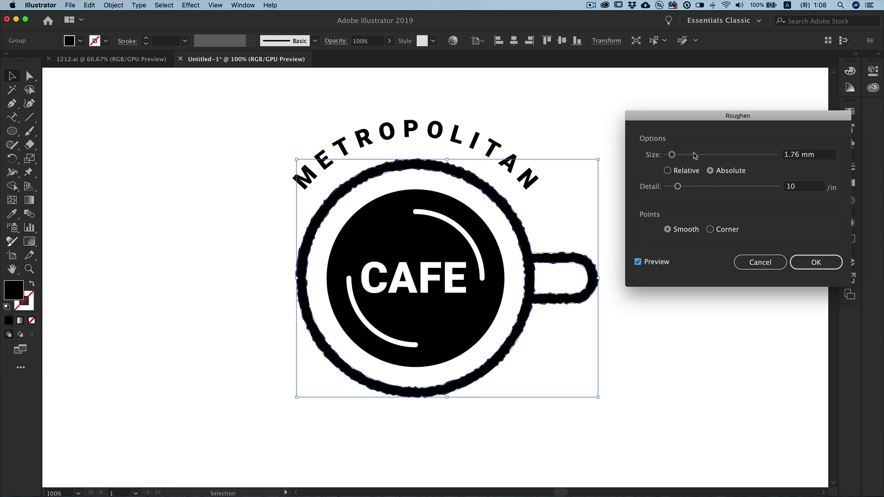
# Step: Set the Roughen size to 0.5 mm and detail to about 70, and apply it
pyautogui.moveTo(673, 157); pyautogui.dragTo(670, 156)
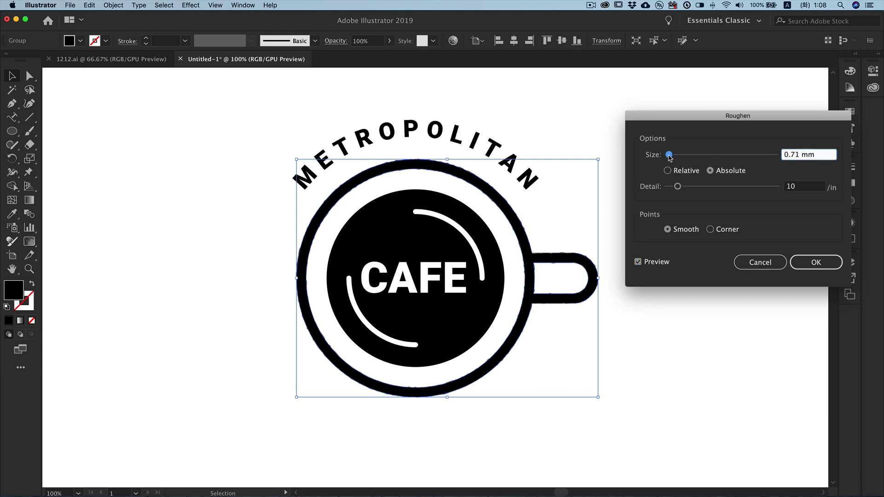
pyautogui.doubleClick(792, 154)
pyautogui.write('5')
pyautogui.moveTo(678, 187); pyautogui.dragTo(695, 187)
pyautogui.moveTo(715, 189); pyautogui.dragTo(746, 191)
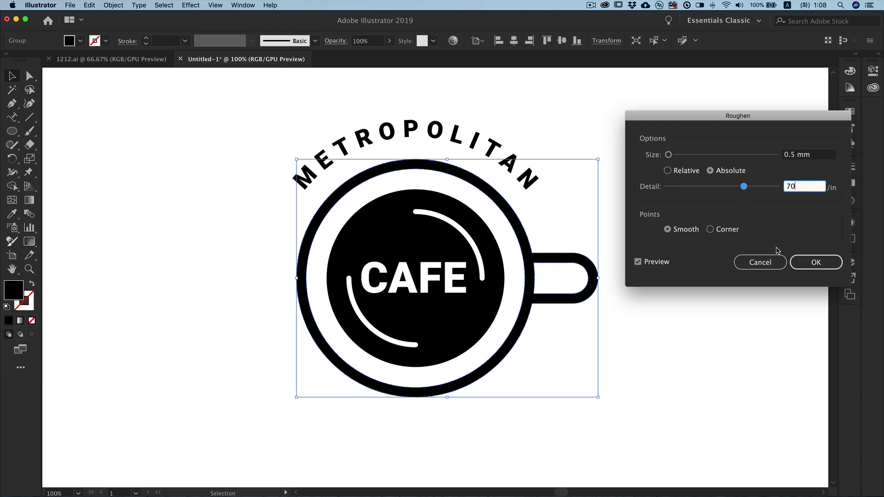
pyautogui.press('Return')
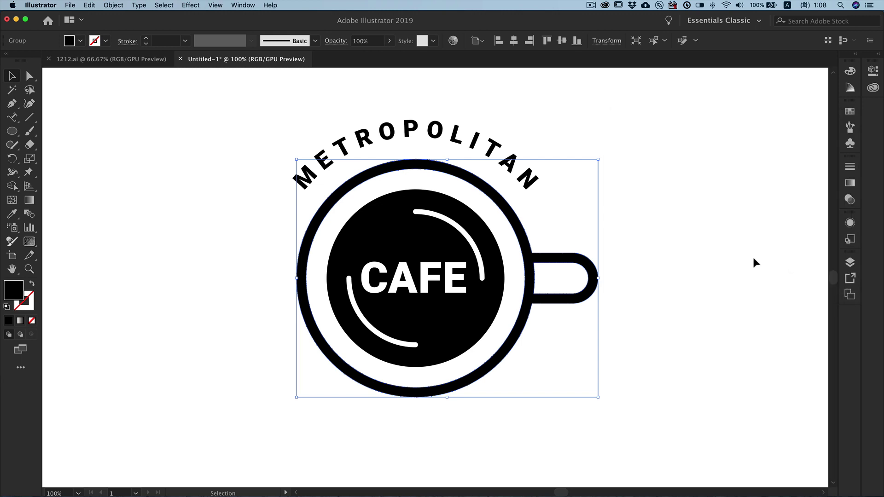
pyautogui.click(701, 247)
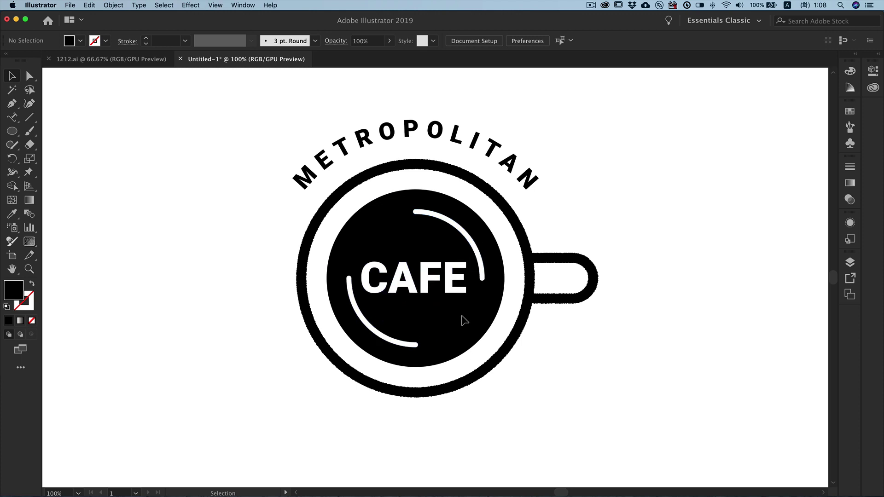
# Step: Exclude the white arcs from the inner circle with Pathfinder and refill it black
pyautogui.click(503, 290)
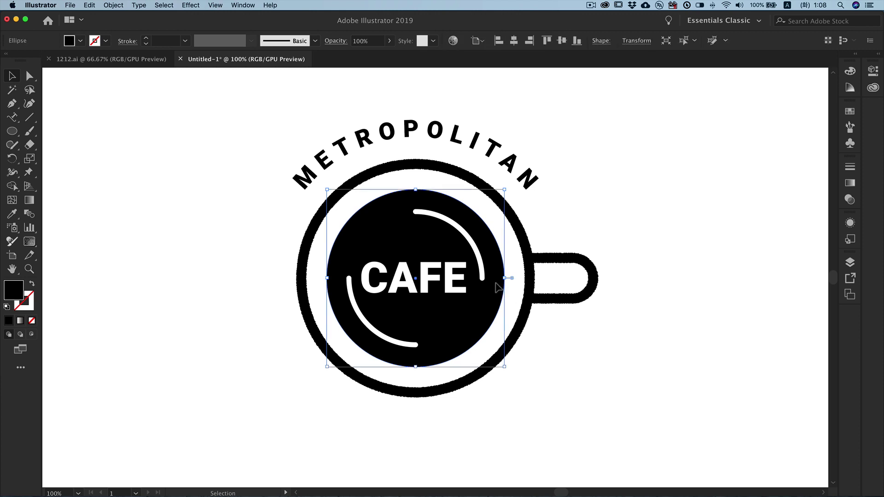
pyautogui.keyDown('shift'); pyautogui.click(484, 278); pyautogui.keyUp('shift')
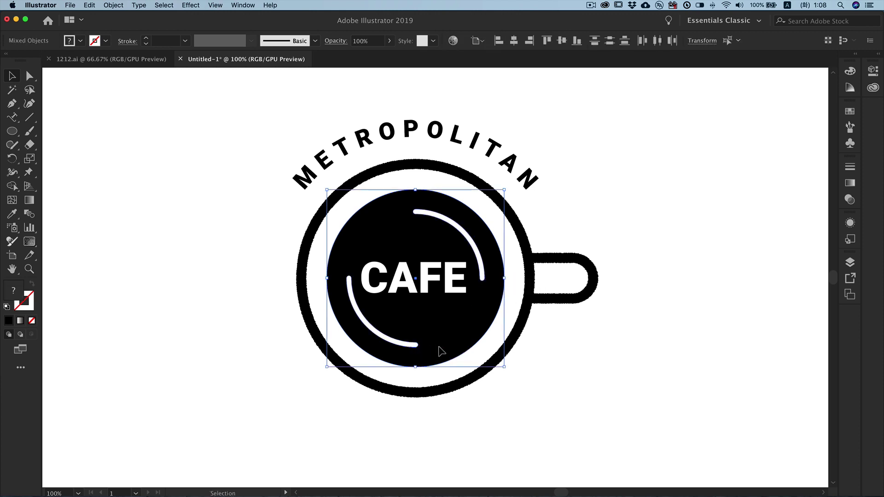
pyautogui.click(243, 5)
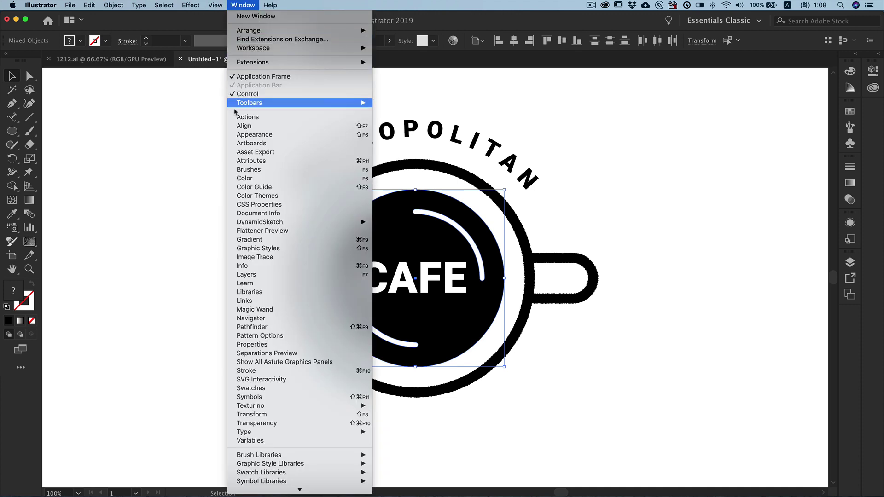
pyautogui.click(251, 327)
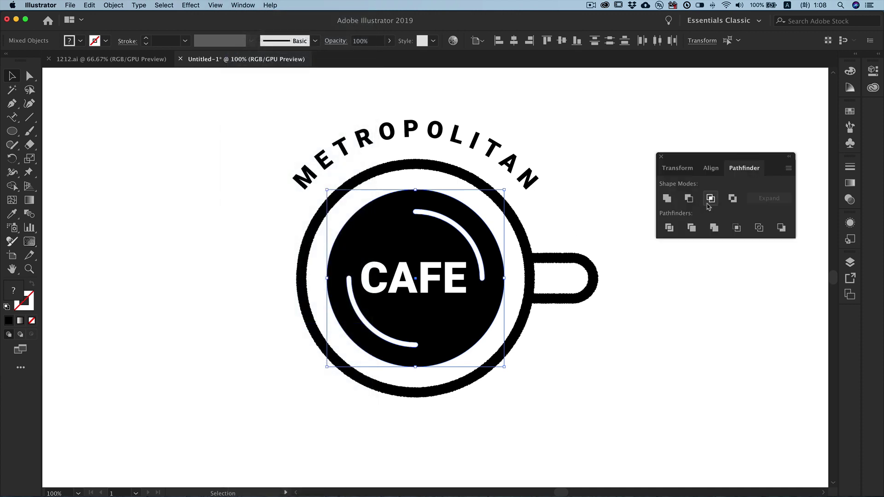
pyautogui.click(733, 199)
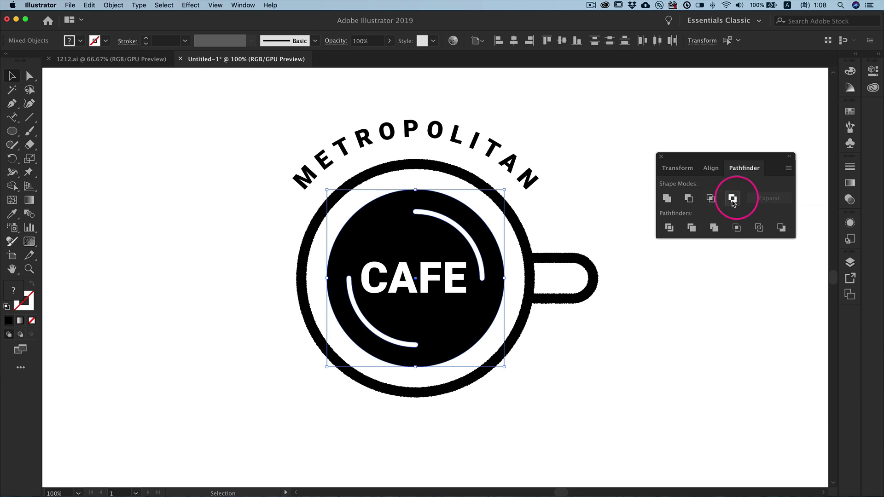
pyautogui.click(732, 199)
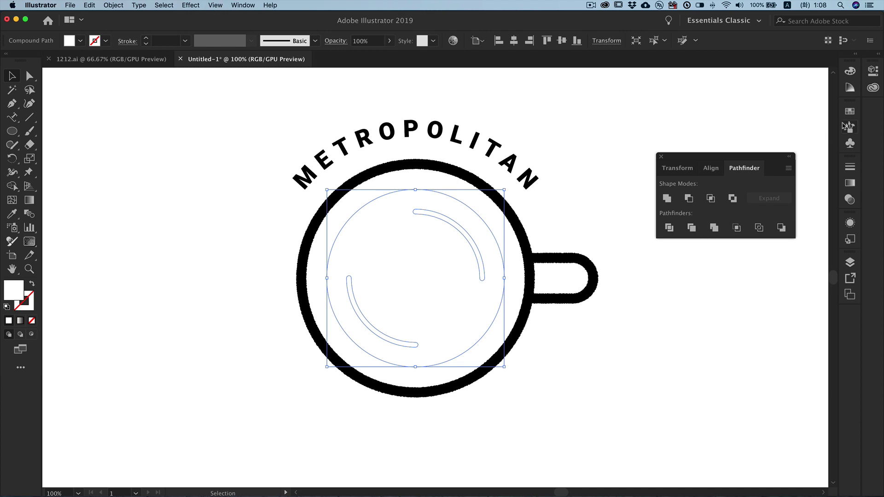
pyautogui.click(851, 71)
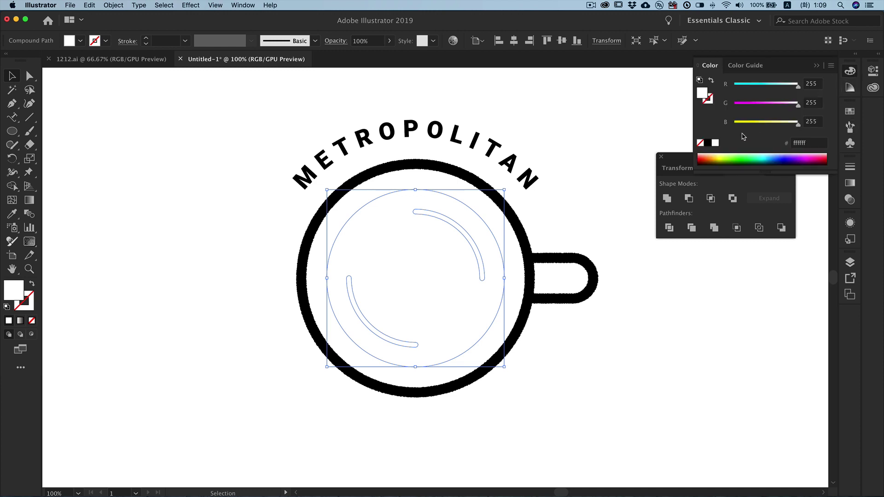
pyautogui.click(708, 144)
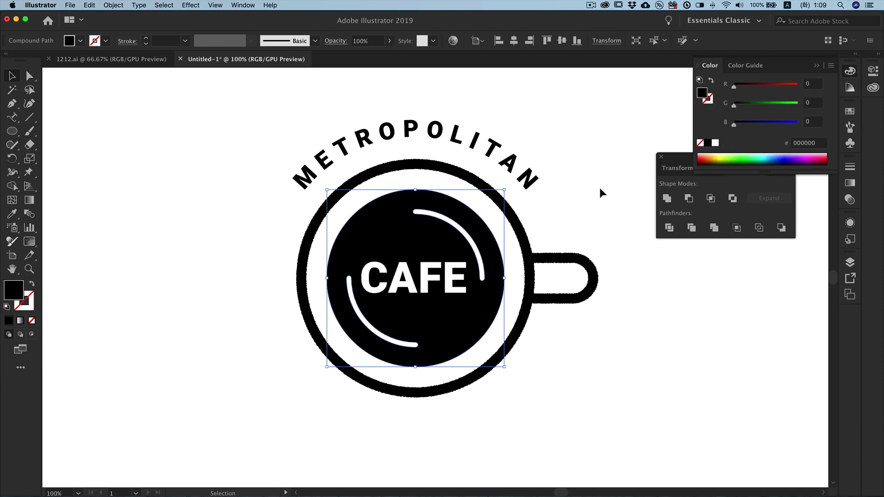
pyautogui.click(599, 187)
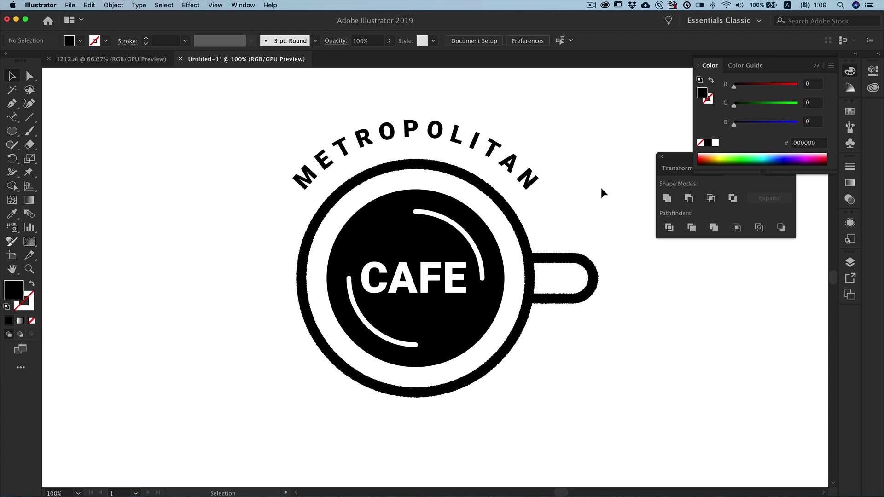
# Step: Exclude the CAFE lettering from the circle, fill the result black, and close the panels
pyautogui.click(503, 293)
pyautogui.click(457, 294)
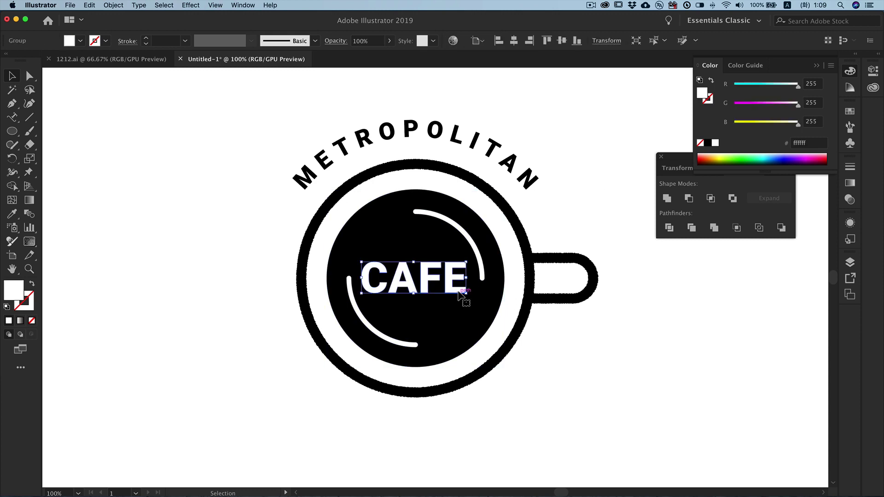
pyautogui.keyDown('shift'); pyautogui.click(506, 293); pyautogui.keyUp('shift')
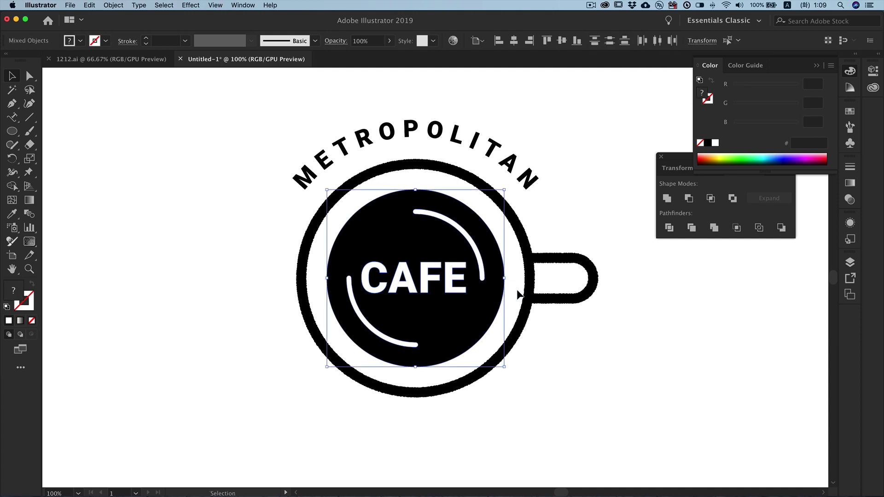
pyautogui.click(733, 199)
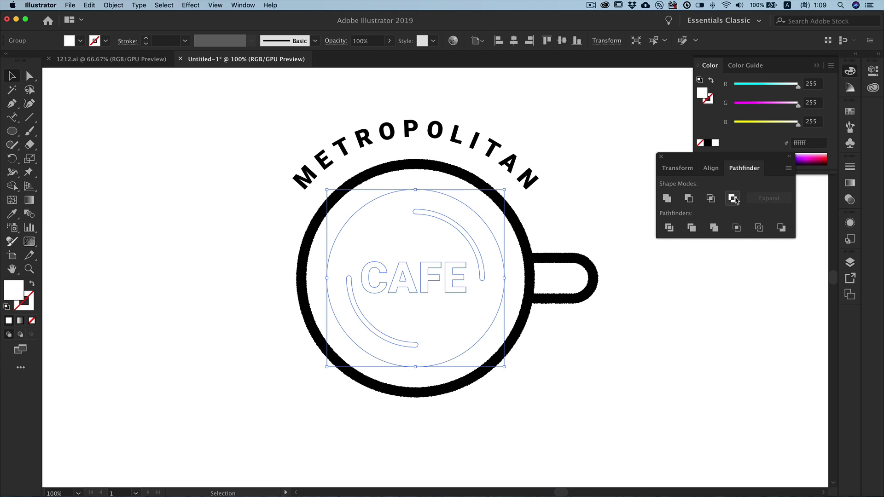
pyautogui.click(708, 143)
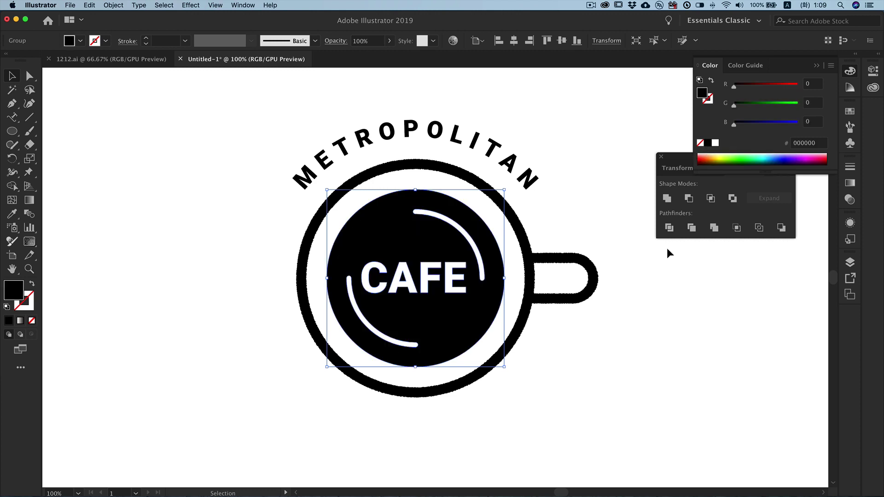
pyautogui.click(817, 66)
pyautogui.click(661, 158)
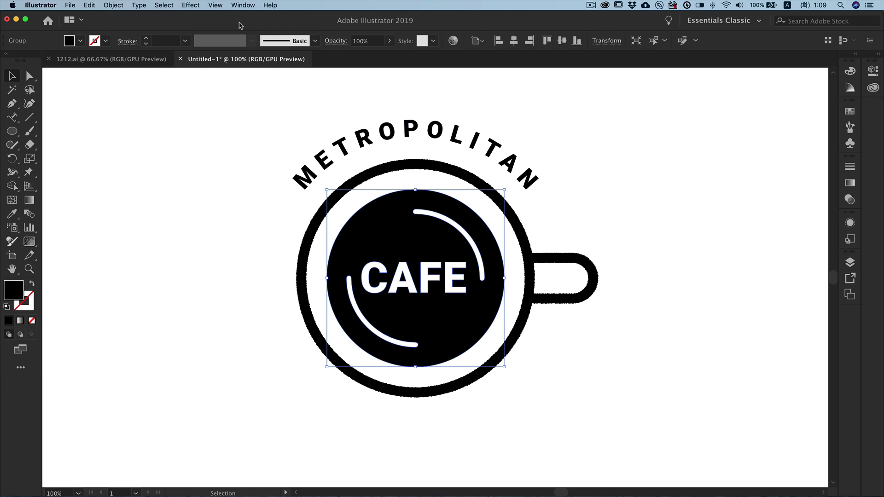
pyautogui.click(190, 5)
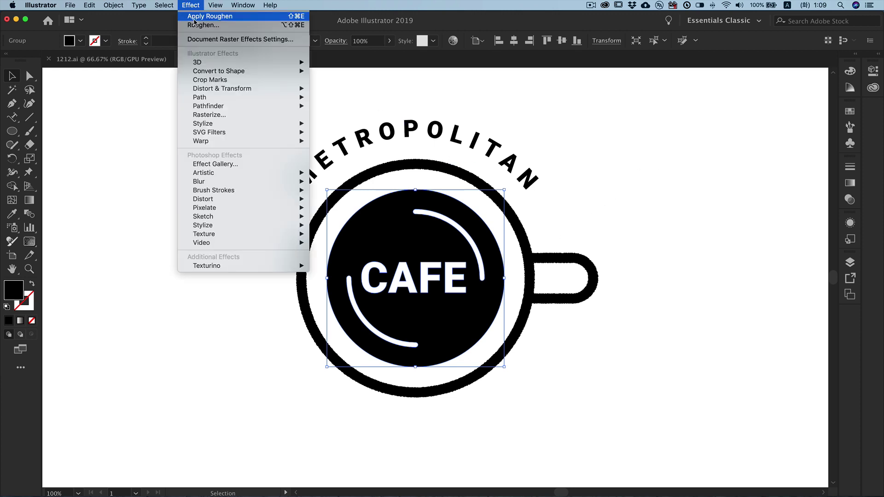
# Step: Reapply the last Roughen effect to the inner circle group
pyautogui.click(219, 17)
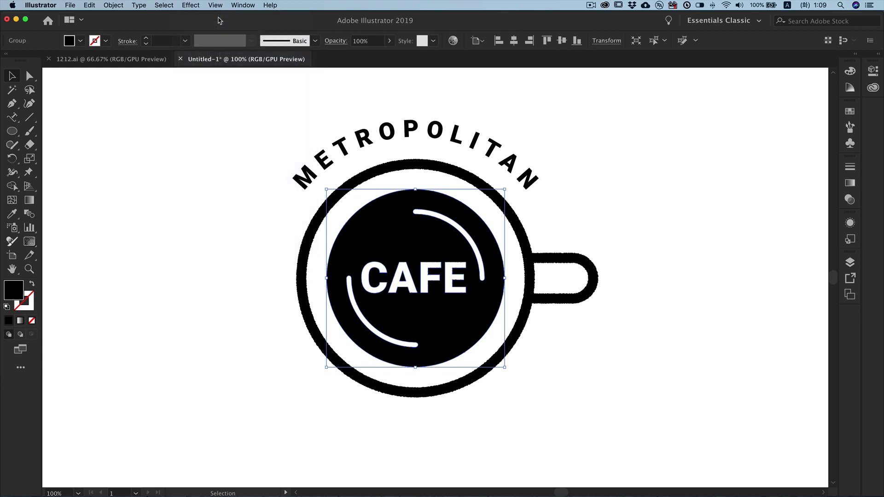
pyautogui.click(581, 210)
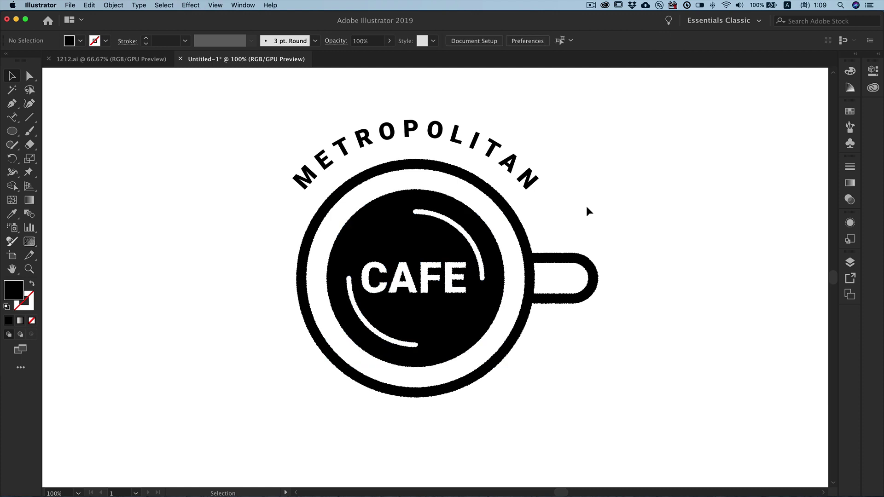
# Step: Roughen the METROPOLITAN lettering with a 0.25 mm size
pyautogui.click(529, 184)
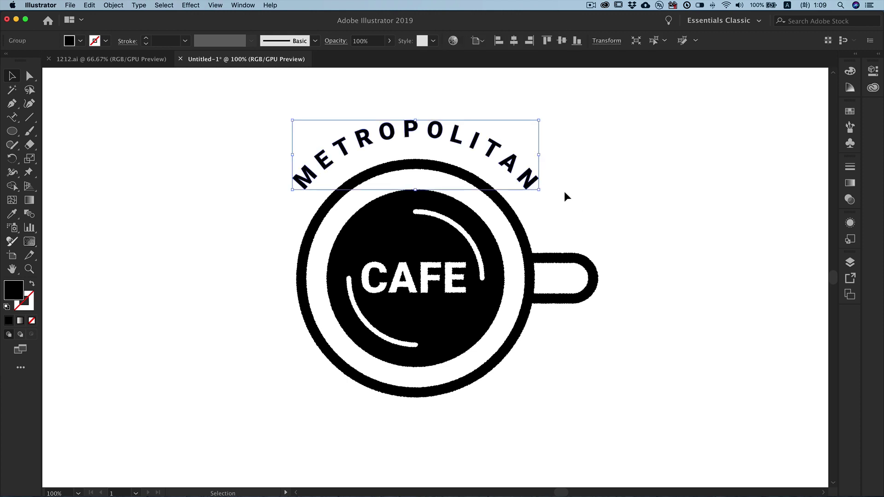
pyautogui.click(191, 5)
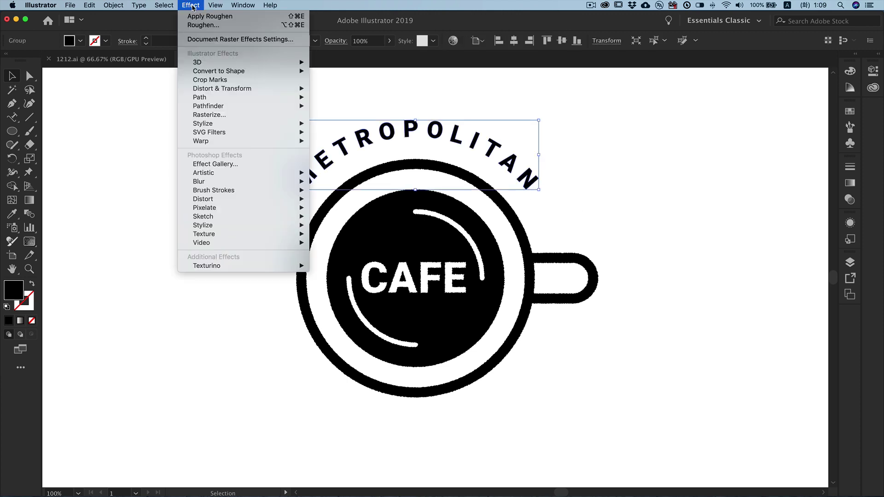
pyautogui.click(199, 25)
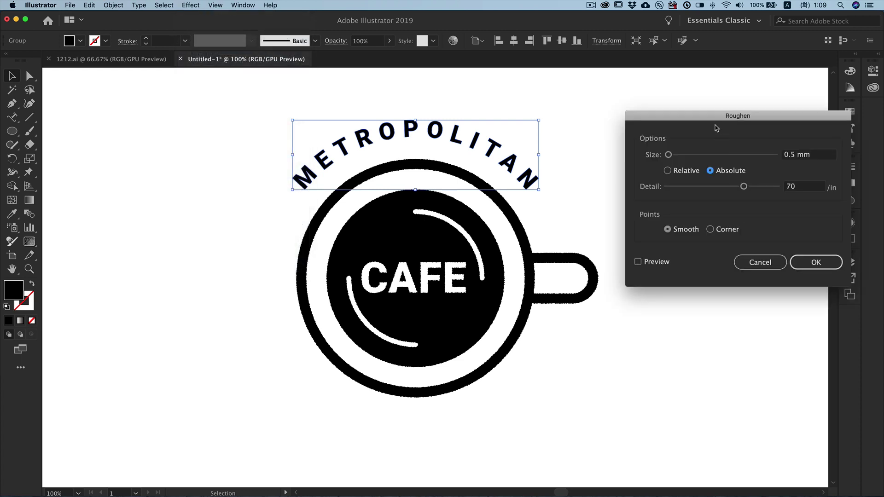
pyautogui.moveTo(710, 120); pyautogui.dragTo(689, 118)
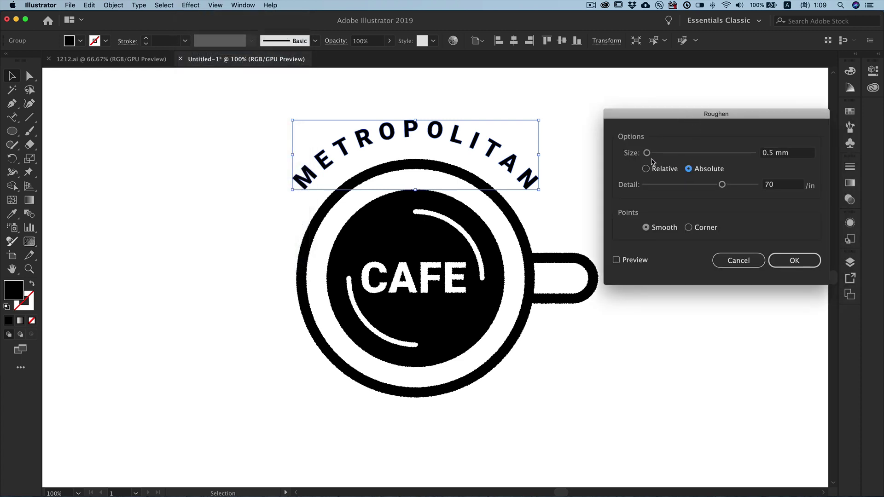
pyautogui.click(770, 154)
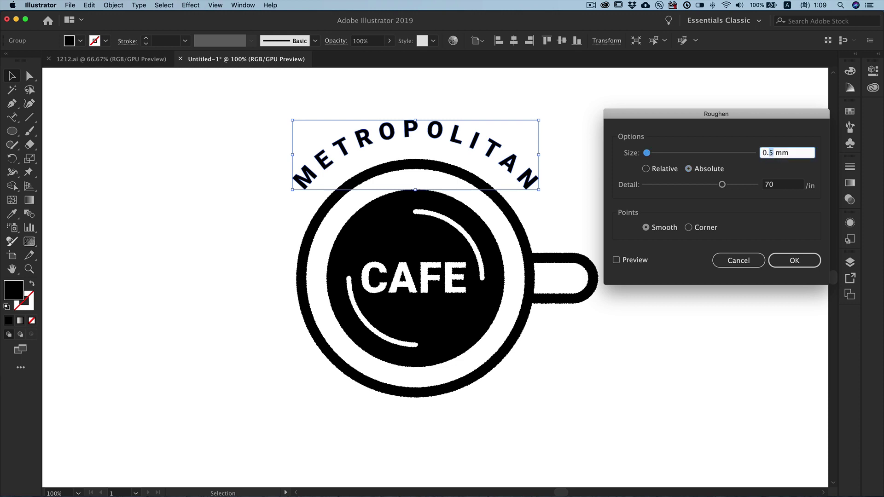
pyautogui.write('25')
pyautogui.press('Tab')
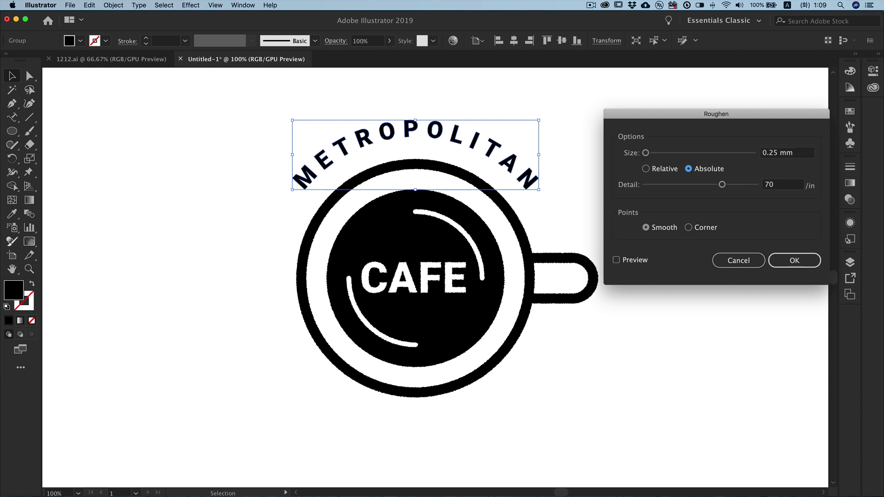
pyautogui.click(794, 260)
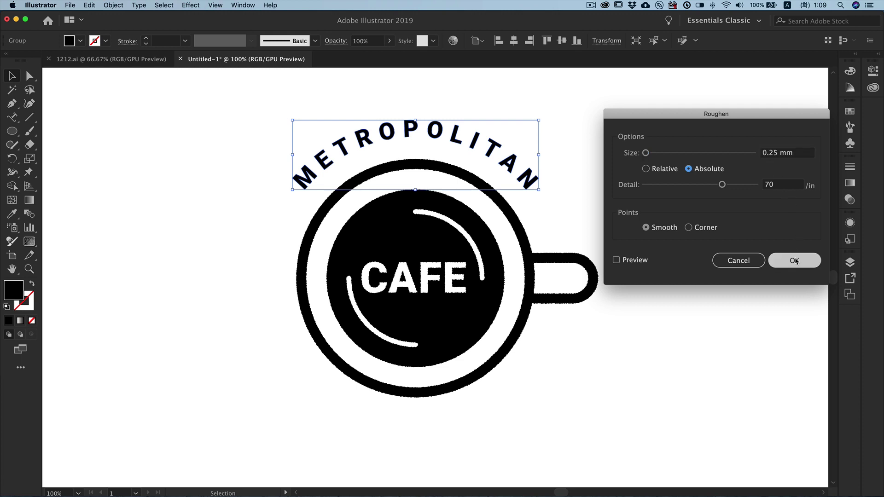
pyautogui.click(633, 177)
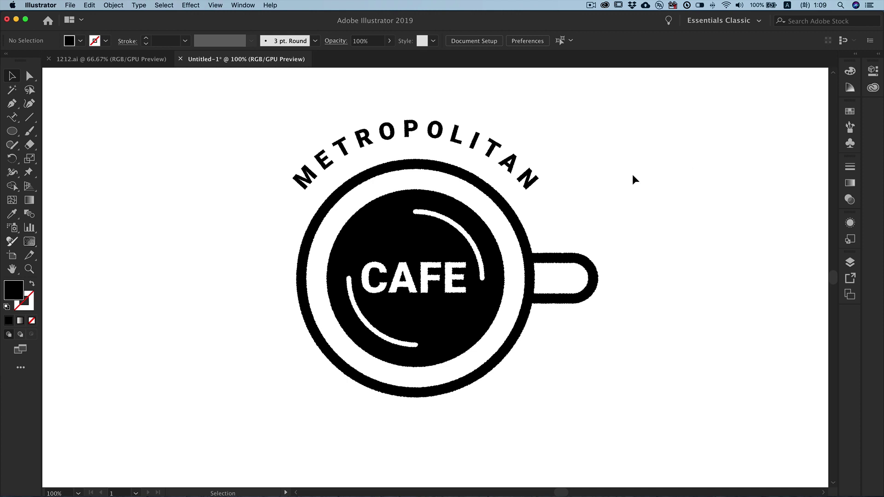
# Step: Redo the METROPOLITAN roughen with a 0.3 mm size instead
pyautogui.press('super+z')
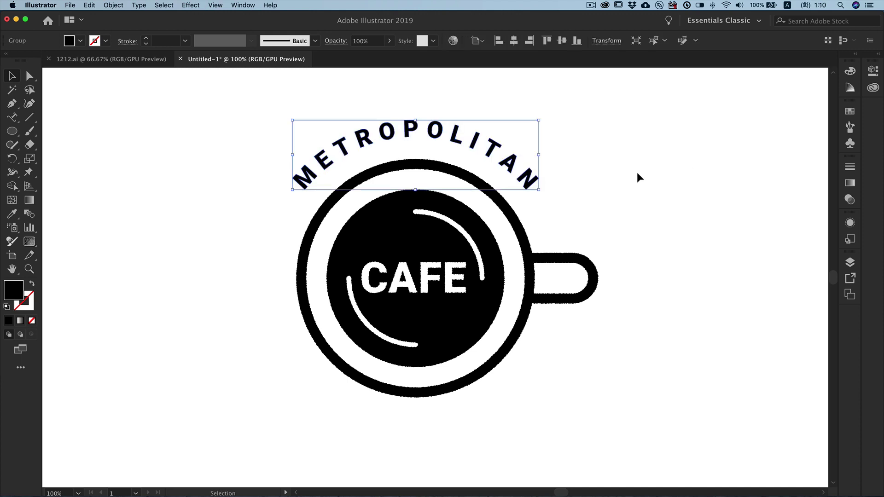
pyautogui.click(191, 5)
pyautogui.click(198, 26)
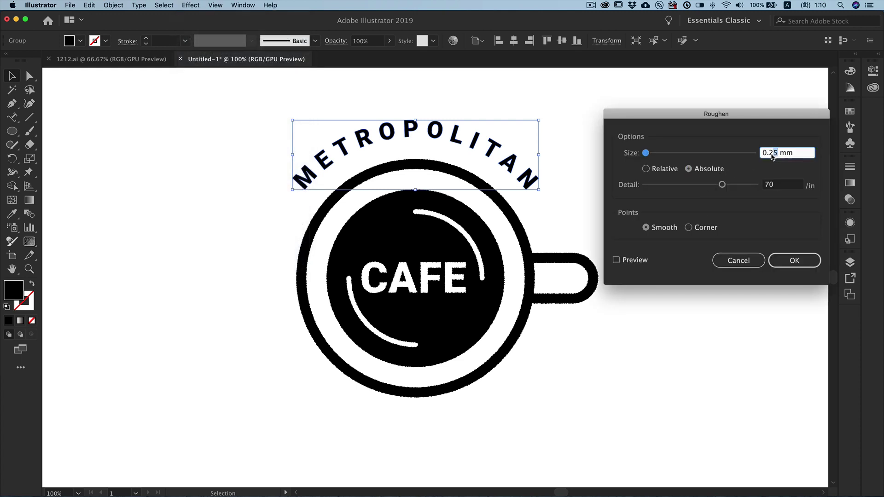
pyautogui.doubleClick(770, 154)
pyautogui.write('3')
pyautogui.click(783, 261)
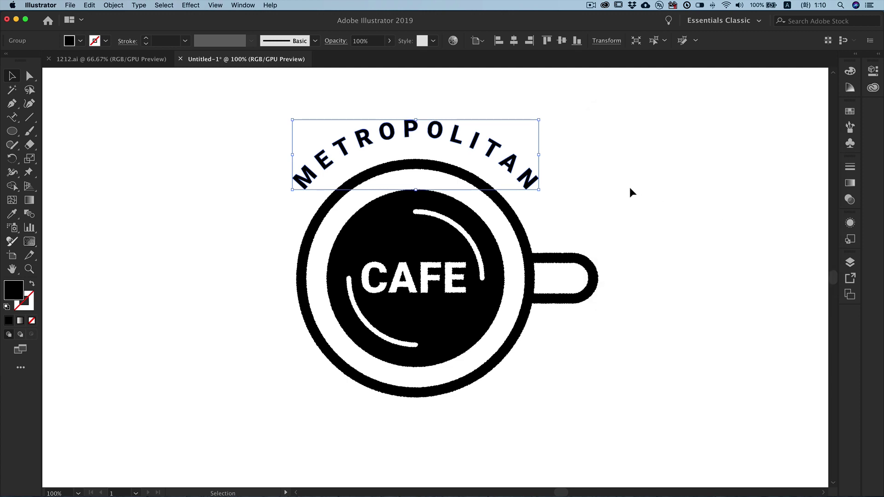
pyautogui.click(626, 188)
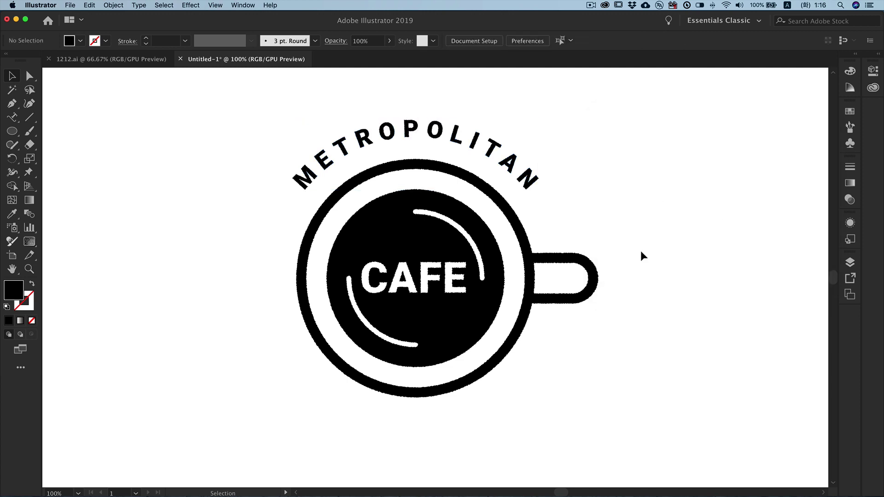
# Step: Zoom out and move the whole cup logo to the artboard's left side
pyautogui.press('z')
pyautogui.keyDown('alt'); pyautogui.click(631, 267); pyautogui.keyUp('alt')
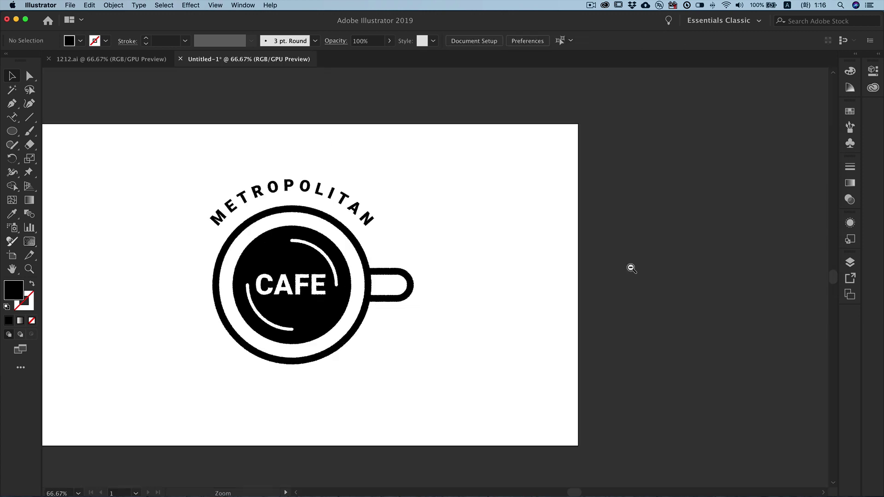
pyautogui.press('space')
pyautogui.moveTo(497, 272); pyautogui.dragTo(597, 274)
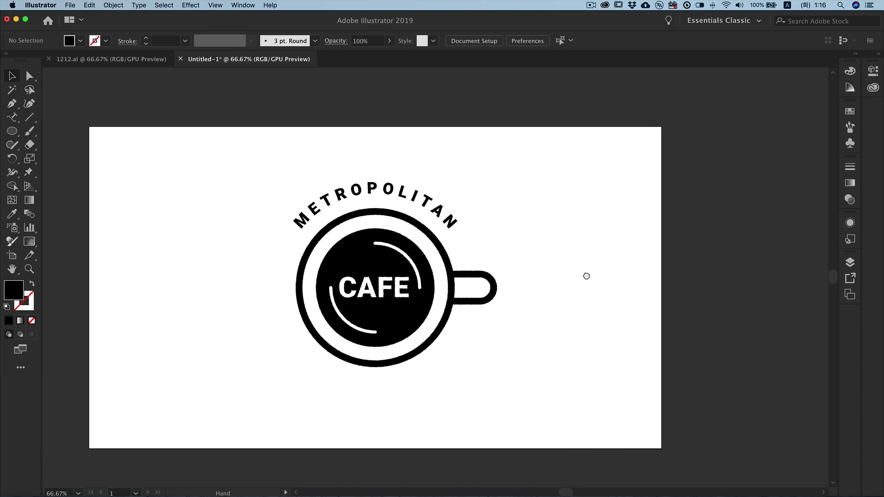
pyautogui.moveTo(336, 177); pyautogui.dragTo(559, 368)
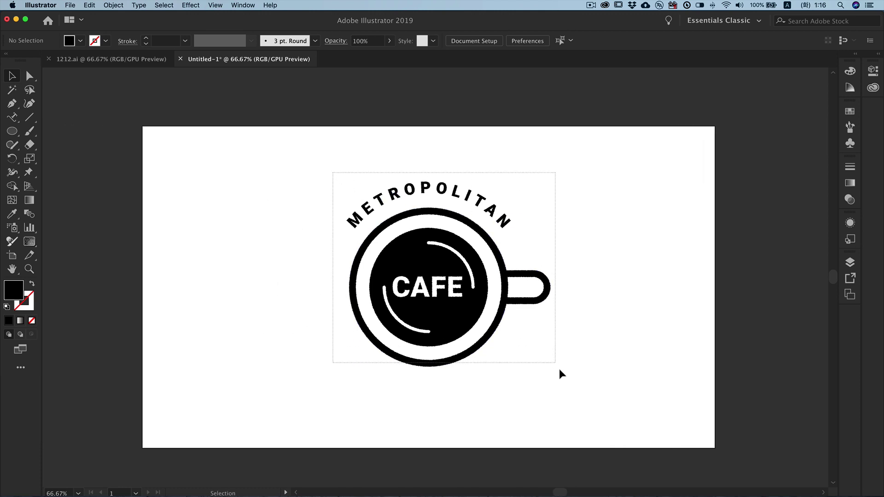
pyautogui.moveTo(508, 299); pyautogui.dragTo(324, 300)
pyautogui.click(455, 291)
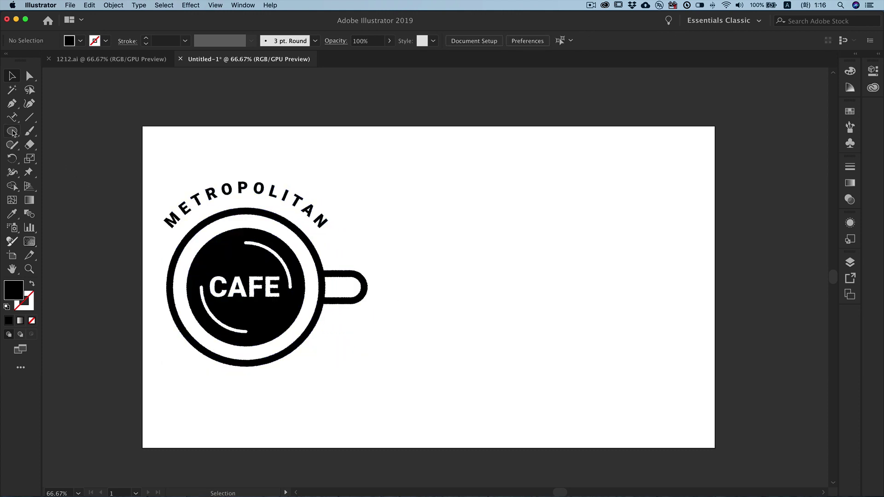
# Step: Draw a large rectangle across the artboard's right half
pyautogui.moveTo(12, 131); pyautogui.dragTo(46, 134)
pyautogui.click(46, 132)
pyautogui.moveTo(382, 157)
pyautogui.mouseDown()
pyautogui.moveTo(580, 361)
pyautogui.moveTo(692, 414)
pyautogui.mouseUp()
# Step: Give the rectangle a mid-grey fill of RGB 122 (7a7a7a)
pyautogui.press('v')
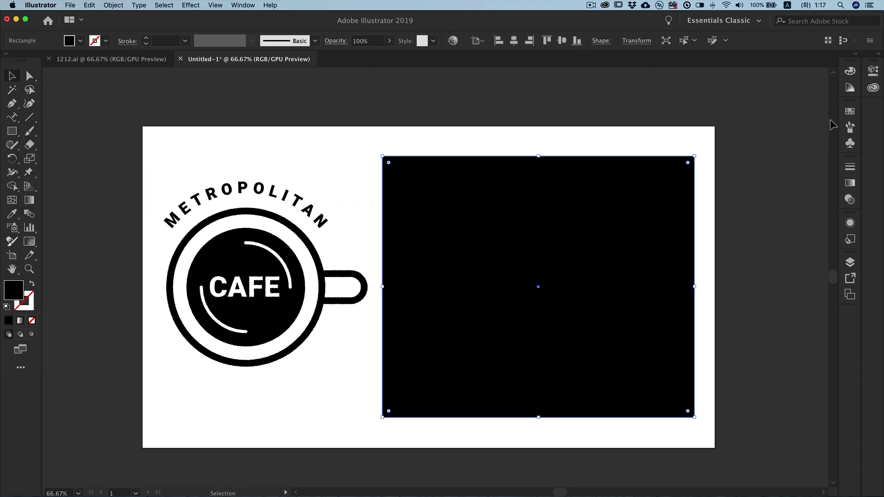
pyautogui.click(851, 71)
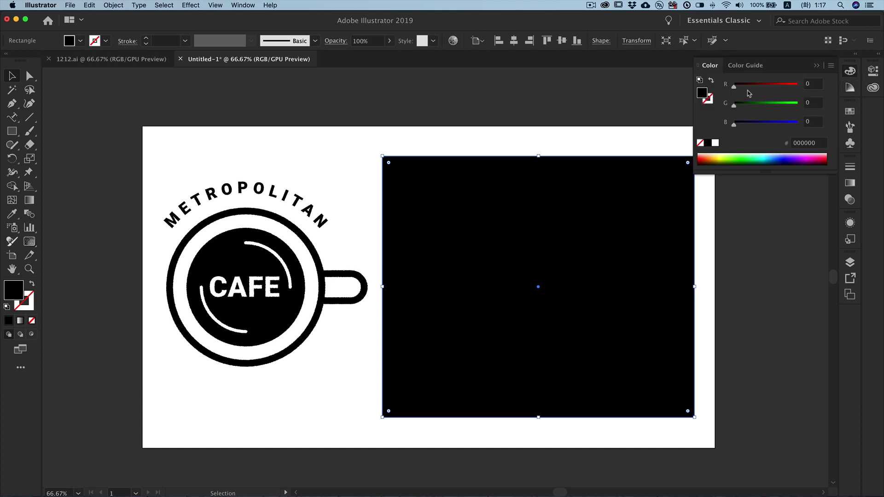
pyautogui.moveTo(735, 88); pyautogui.dragTo(764, 87)
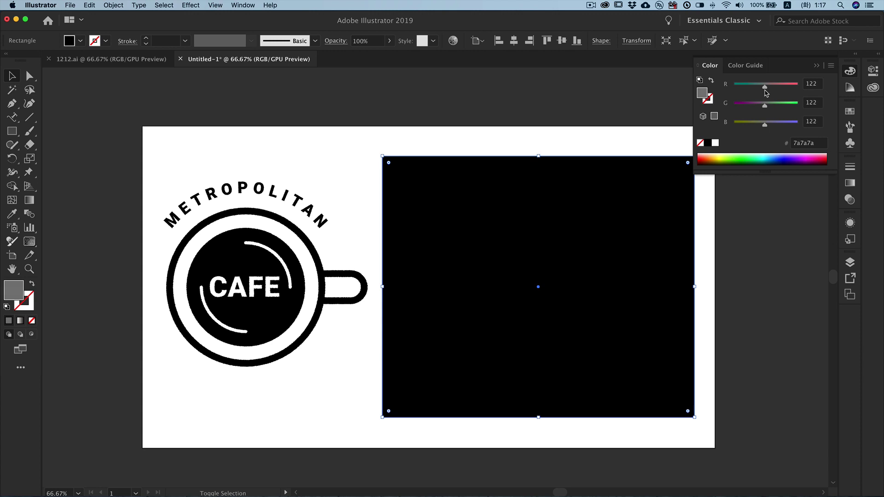
pyautogui.moveTo(765, 90); pyautogui.dragTo(765, 89)
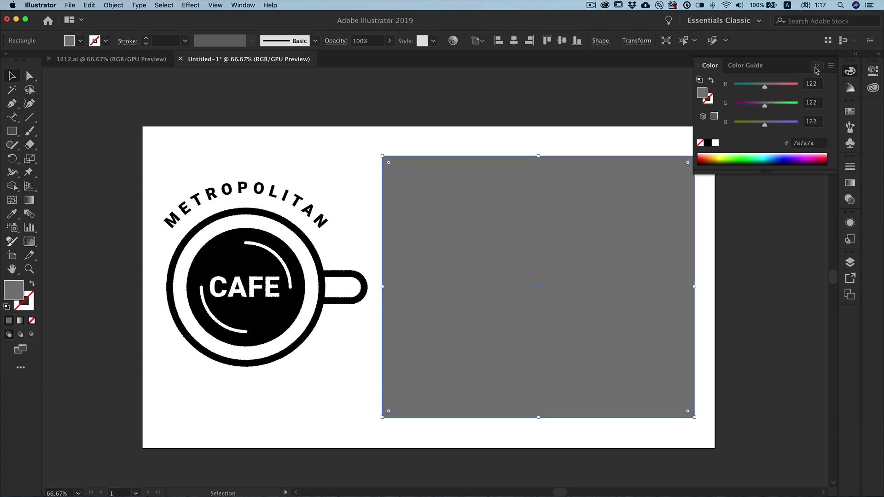
pyautogui.click(816, 65)
# Step: Save the grey as a new swatch named 'texture'
pyautogui.click(850, 113)
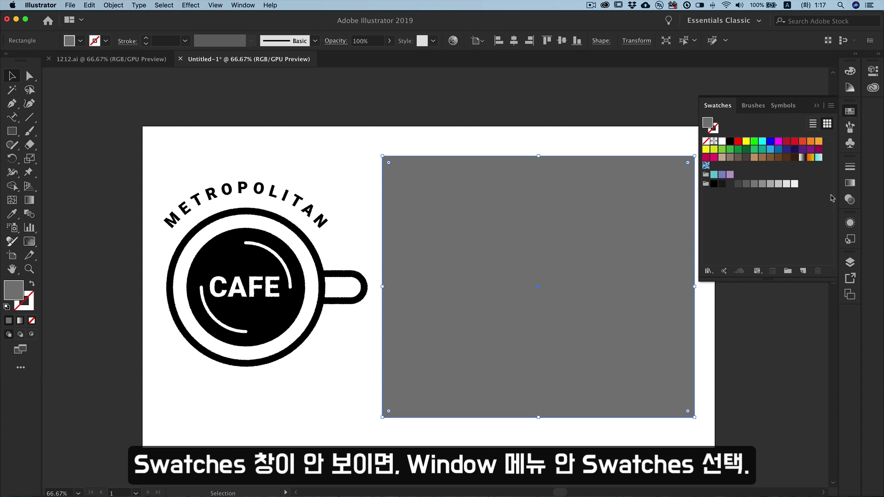
pyautogui.click(804, 271)
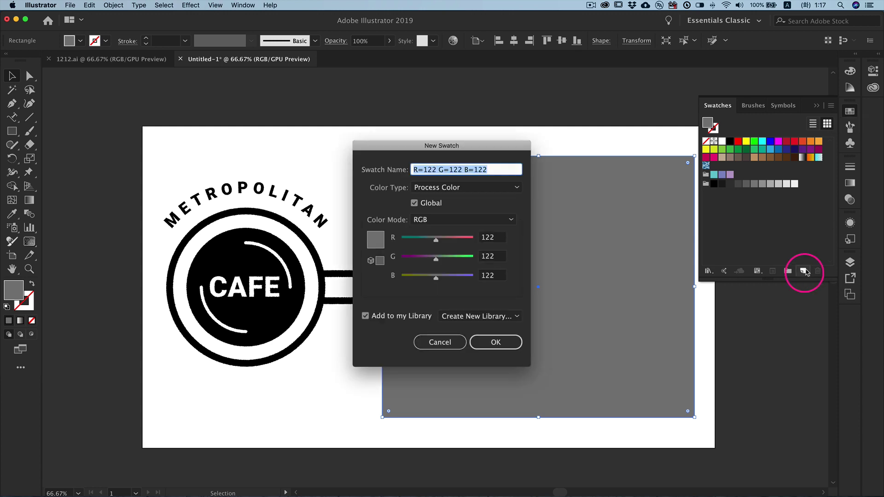
pyautogui.write('t')
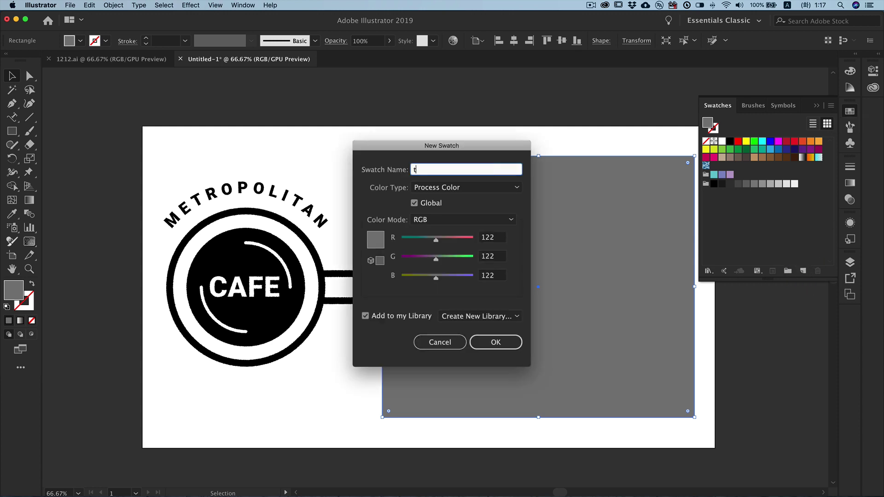
pyautogui.write('exture')
pyautogui.press('Return')
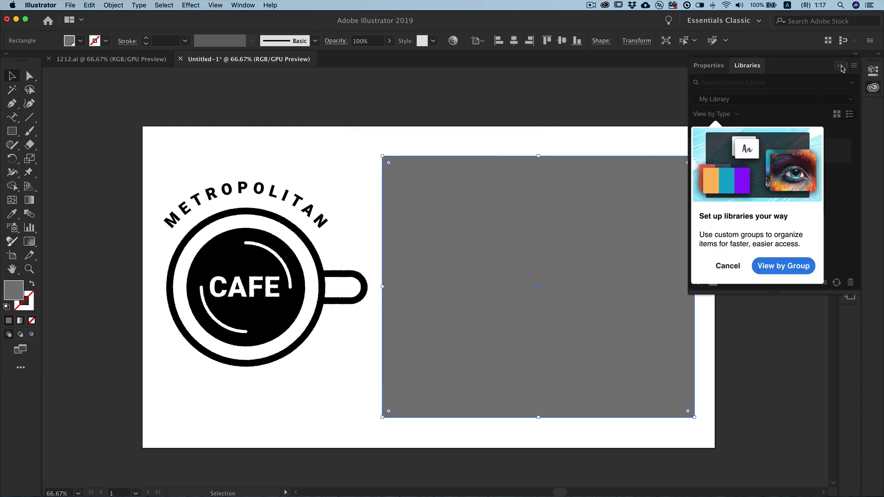
pyautogui.click(839, 65)
pyautogui.click(714, 165)
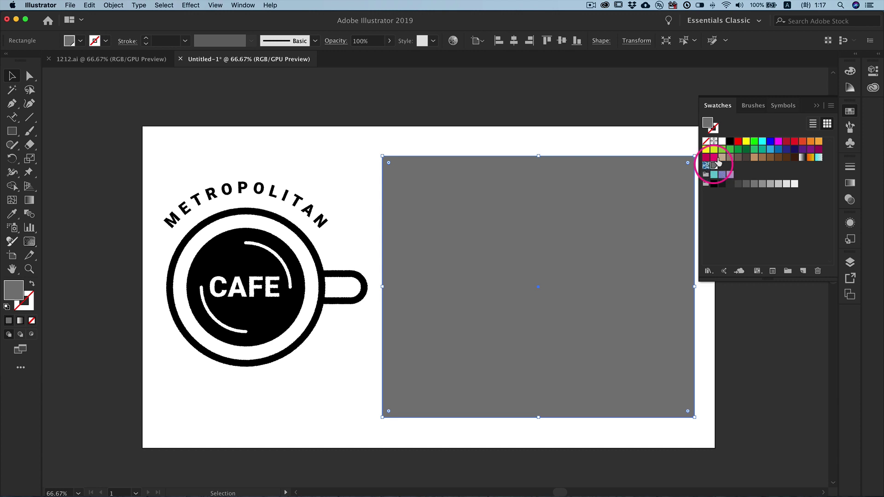
pyautogui.click(818, 107)
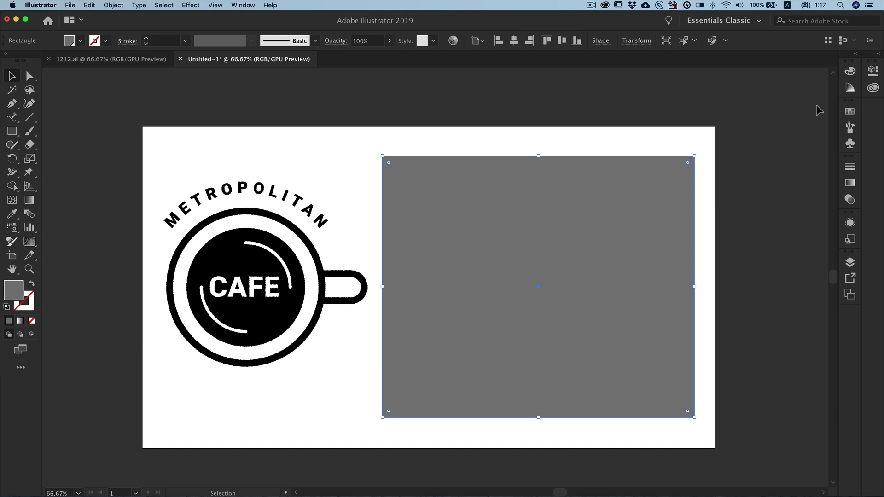
# Step: Apply a Pixelate > Mezzotint effect with Fine Dots type to the grey rectangle
pyautogui.click(191, 5)
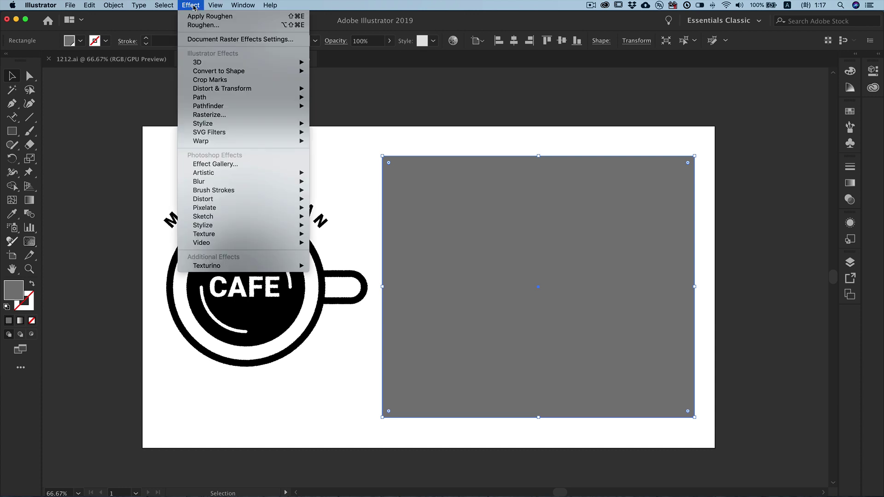
pyautogui.moveTo(204, 207)
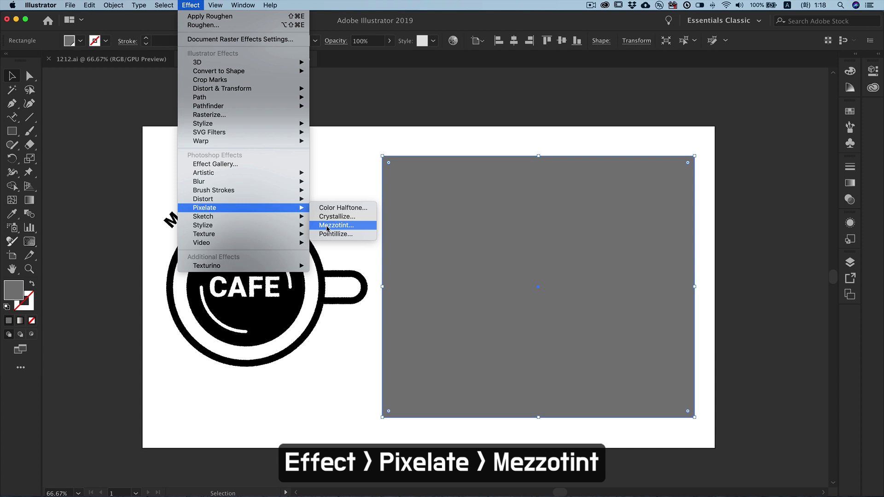
pyautogui.click(327, 225)
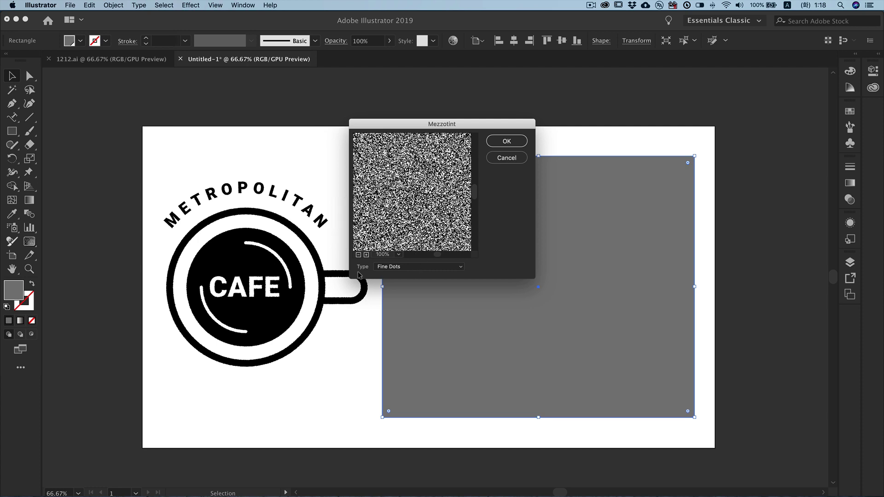
pyautogui.click(411, 272)
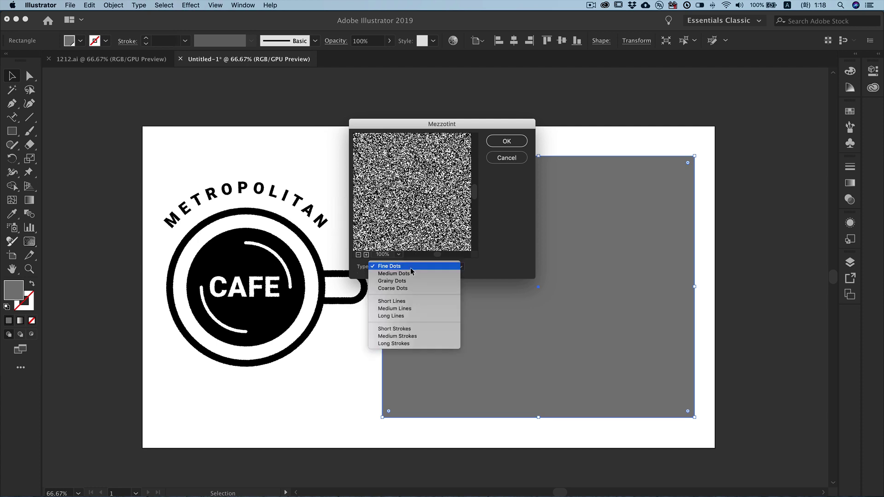
pyautogui.click(412, 276)
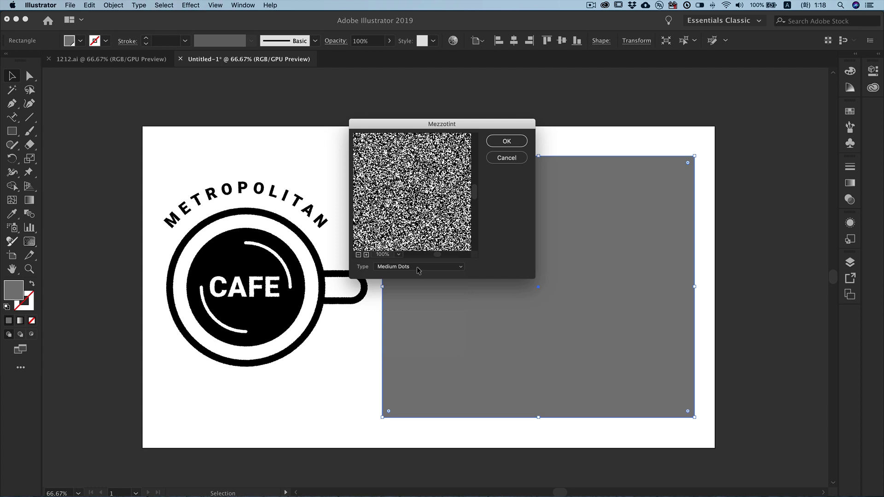
pyautogui.click(417, 271)
pyautogui.click(416, 274)
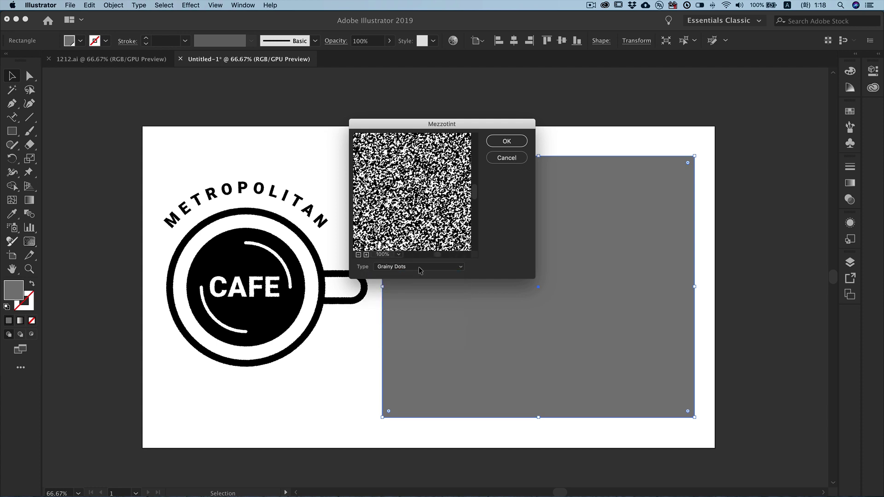
pyautogui.click(420, 270)
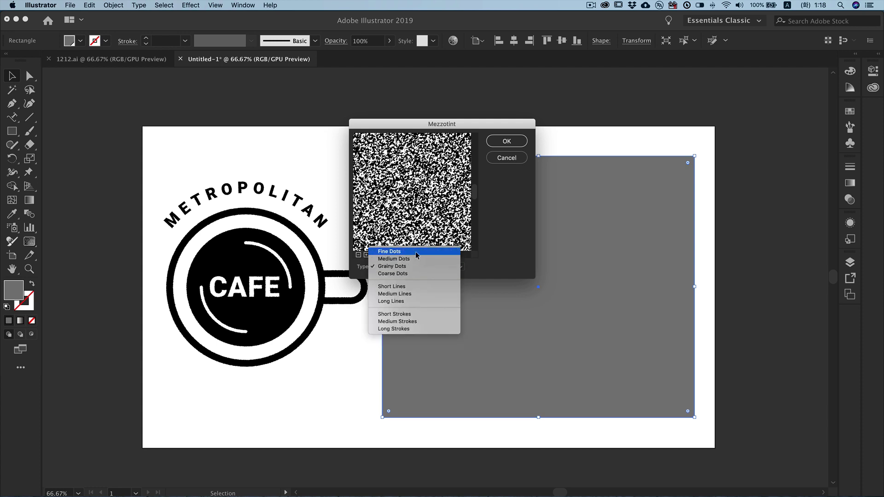
pyautogui.click(415, 251)
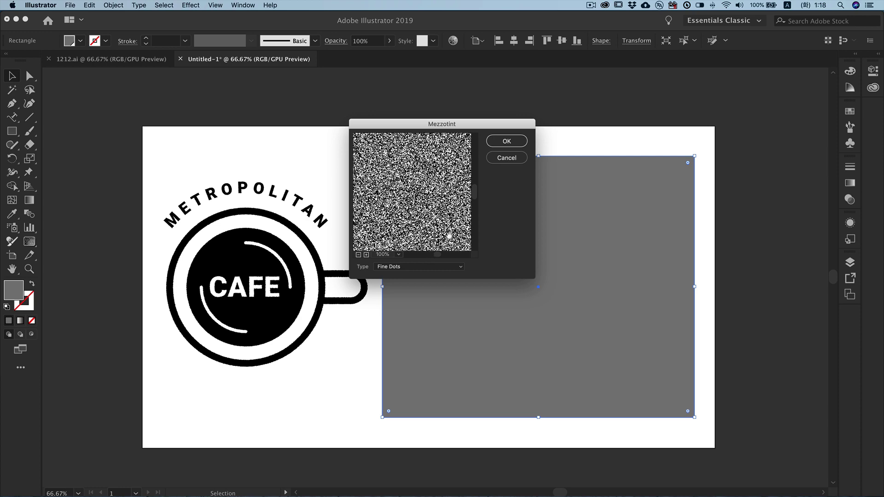
pyautogui.click(506, 141)
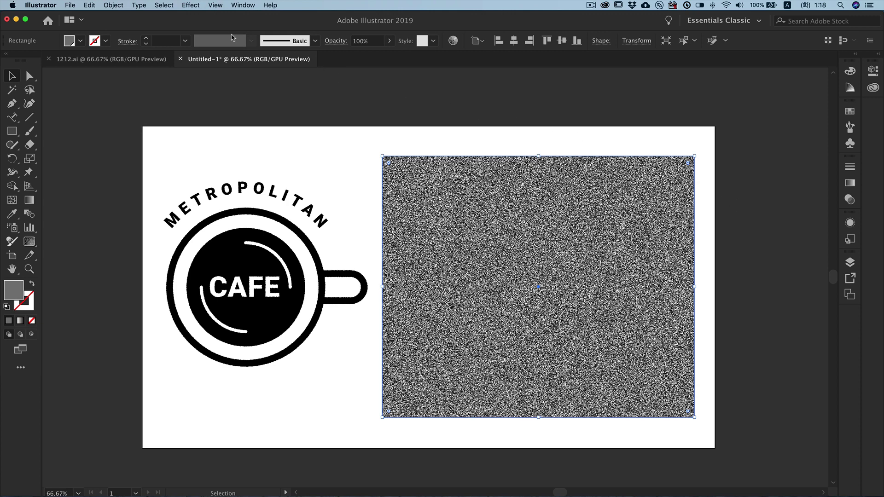
# Step: Apply the Sketch > Stamp effect to the rectangle with Smoothness set to 1
pyautogui.click(190, 6)
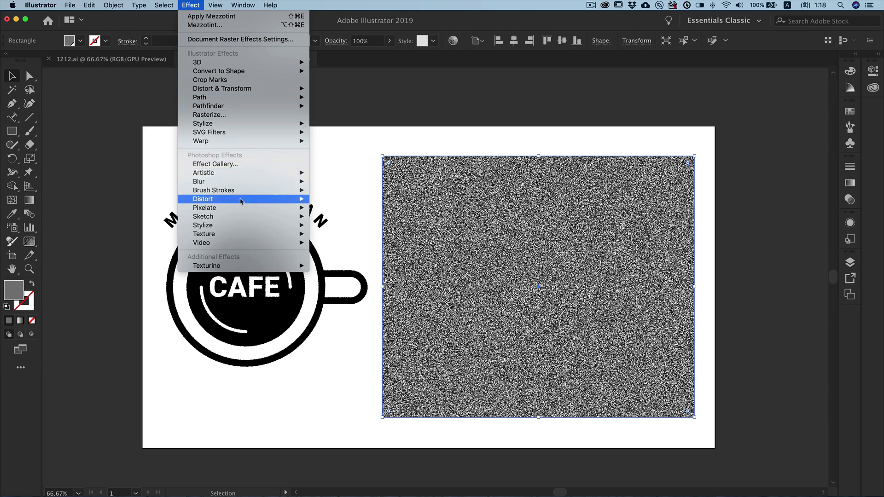
pyautogui.moveTo(203, 217)
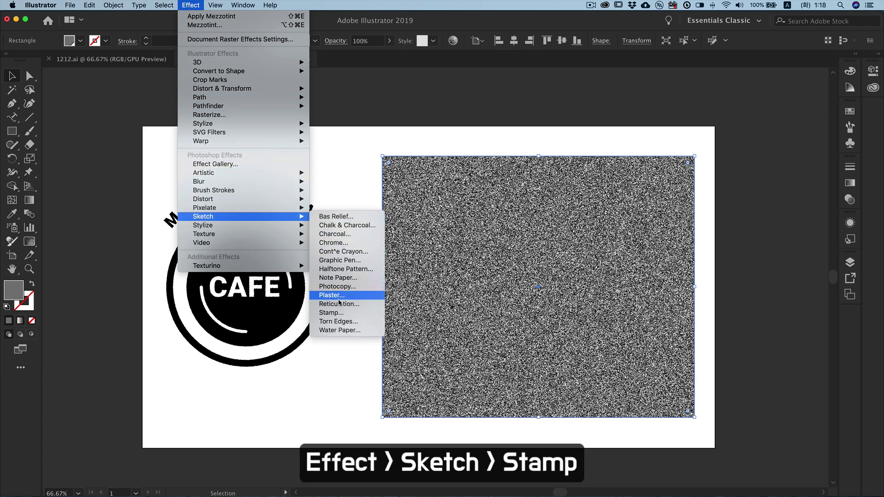
pyautogui.click(338, 313)
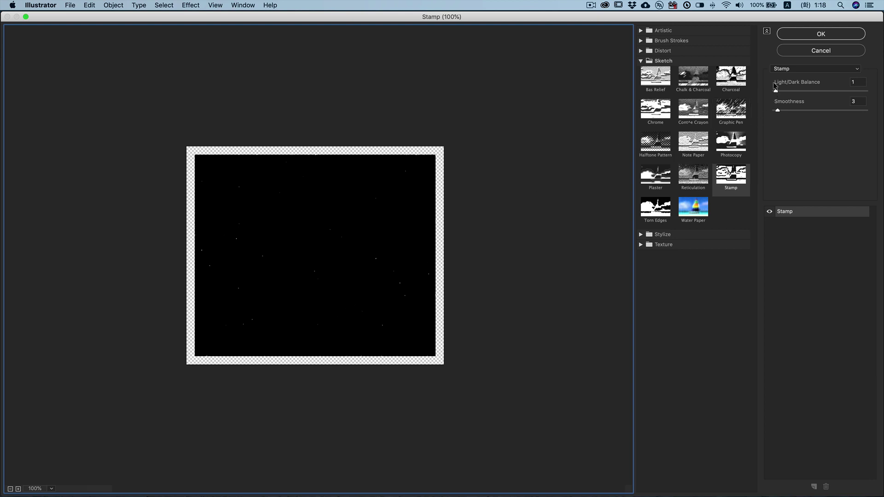
pyautogui.click(777, 111)
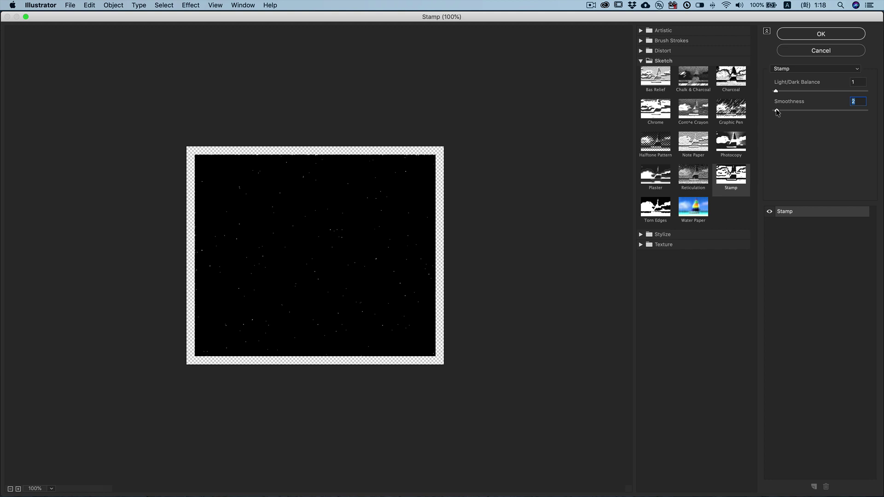
pyautogui.moveTo(778, 112)
pyautogui.mouseDown()
pyautogui.moveTo(799, 112)
pyautogui.moveTo(778, 113)
pyautogui.mouseUp()
pyautogui.moveTo(777, 113); pyautogui.dragTo(775, 112)
pyautogui.click(808, 37)
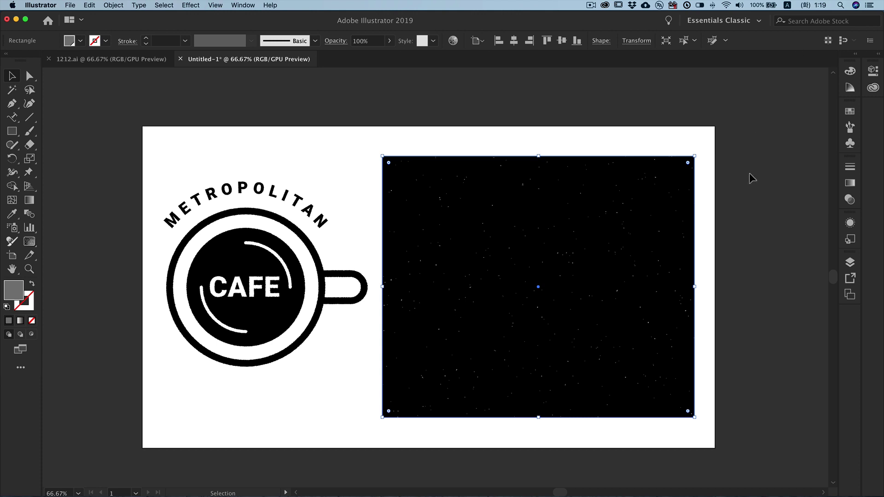
# Step: Save the speckled rectangle as a new graphic style, delete it, and select the cup logo
pyautogui.click(851, 239)
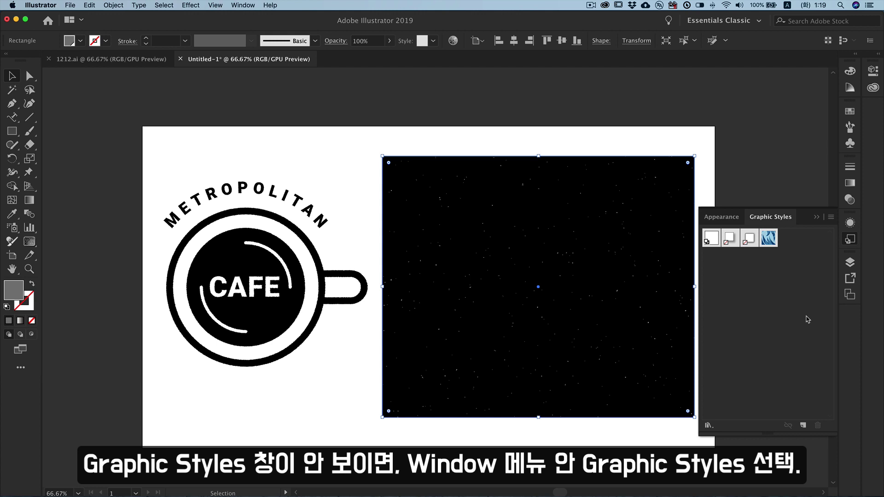
pyautogui.click(803, 426)
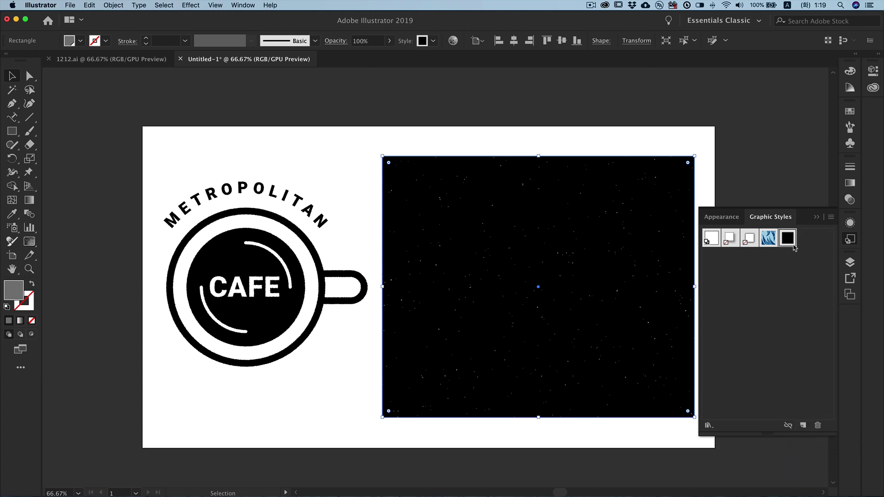
pyautogui.click(588, 138)
pyautogui.click(614, 192)
pyautogui.press('Delete')
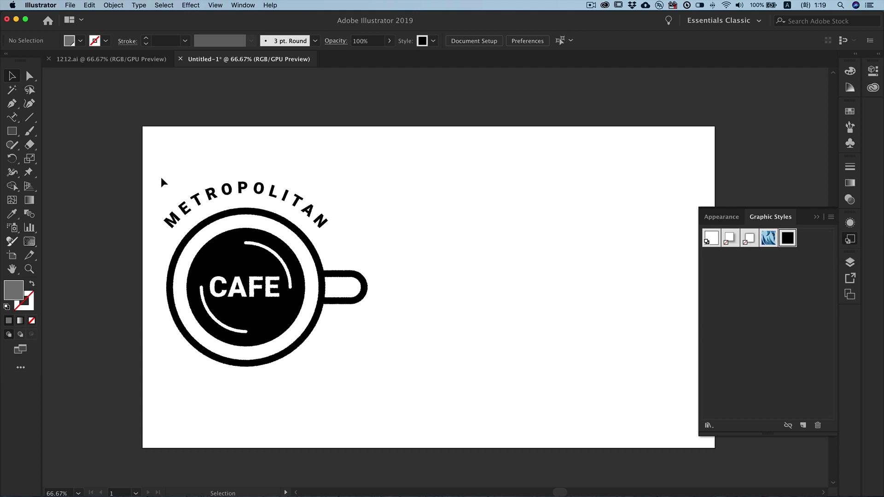
pyautogui.moveTo(162, 178); pyautogui.dragTo(393, 380)
# Step: Move the cup logo straight right across the artboard, zoom in around CAFE, and reselect it
pyautogui.moveTo(310, 342); pyautogui.dragTo(496, 343)
pyautogui.click(469, 287)
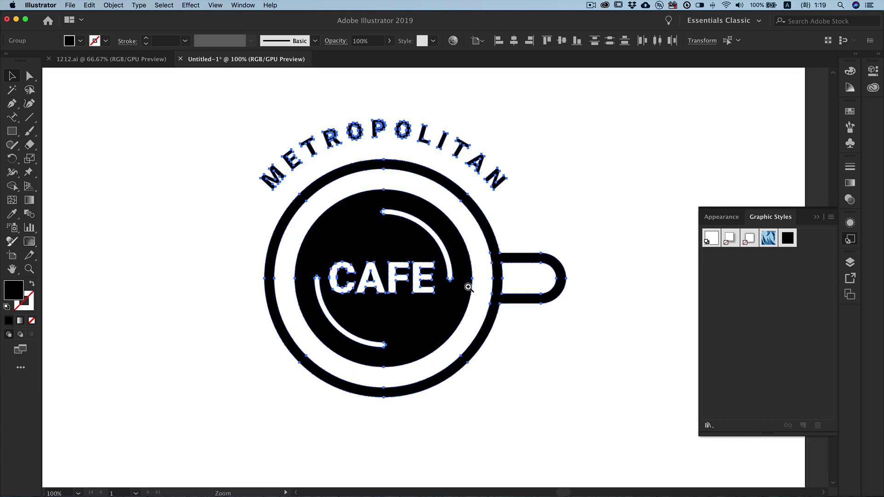
pyautogui.moveTo(422, 287); pyautogui.dragTo(454, 312)
pyautogui.keyDown('super'); pyautogui.click(446, 303); pyautogui.keyUp('super')
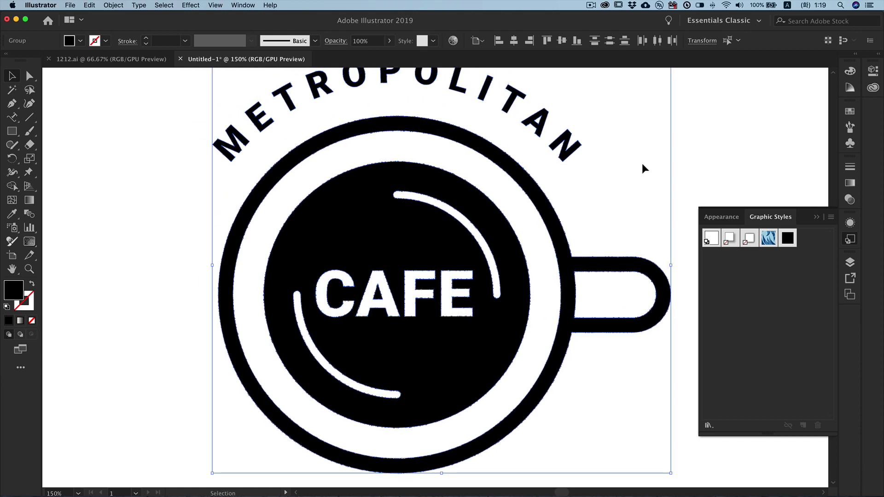
pyautogui.click(702, 169)
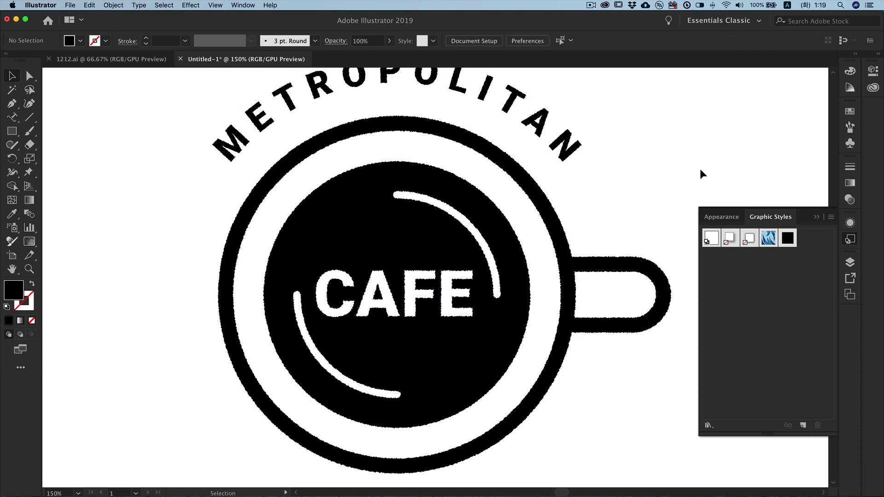
pyautogui.click(610, 260)
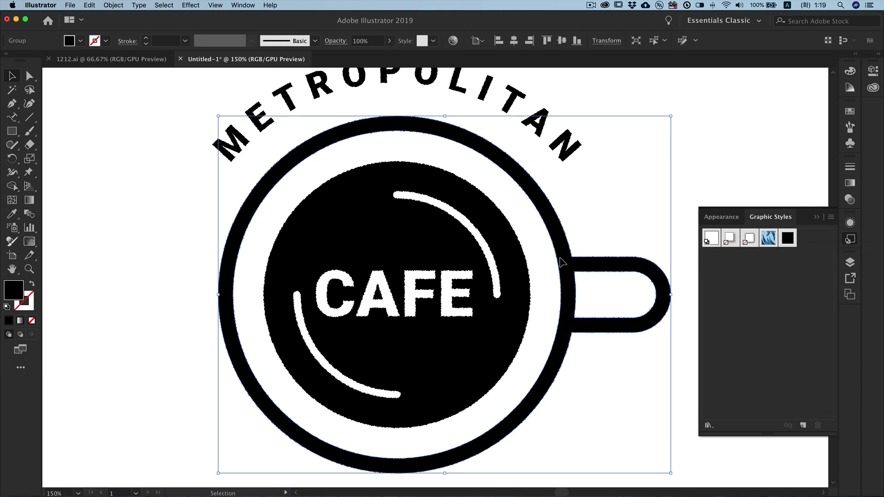
# Step: Make the ring and handle a compound path with the speckled black graphic style
pyautogui.click(113, 5)
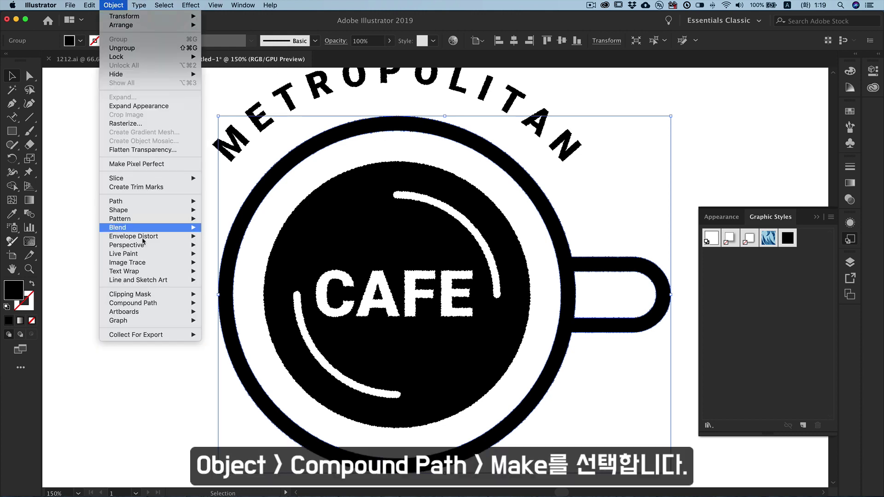
pyautogui.moveTo(133, 303)
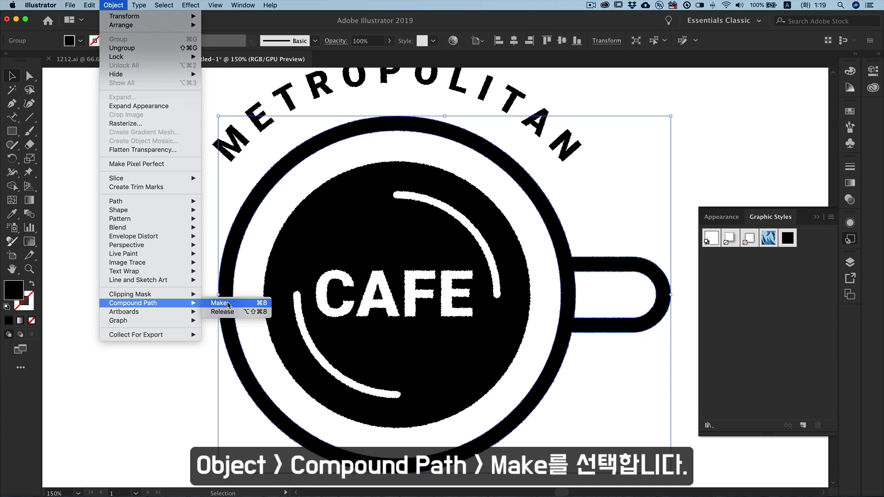
pyautogui.click(229, 304)
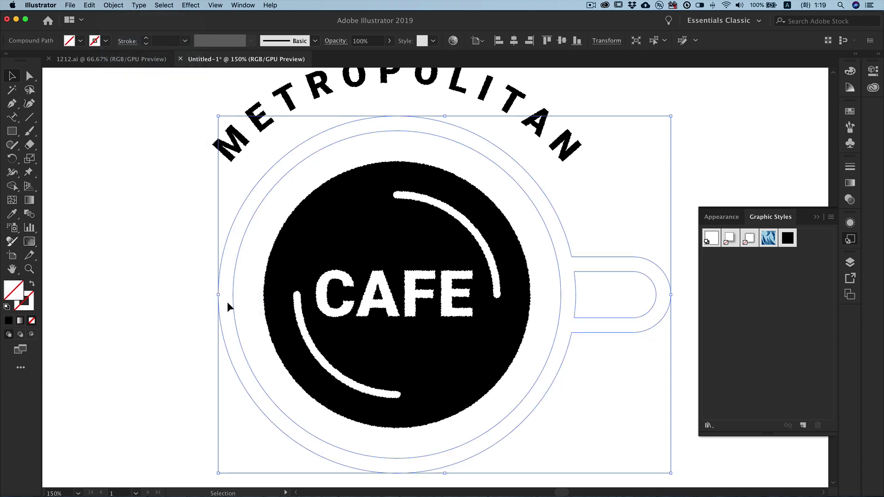
pyautogui.click(787, 239)
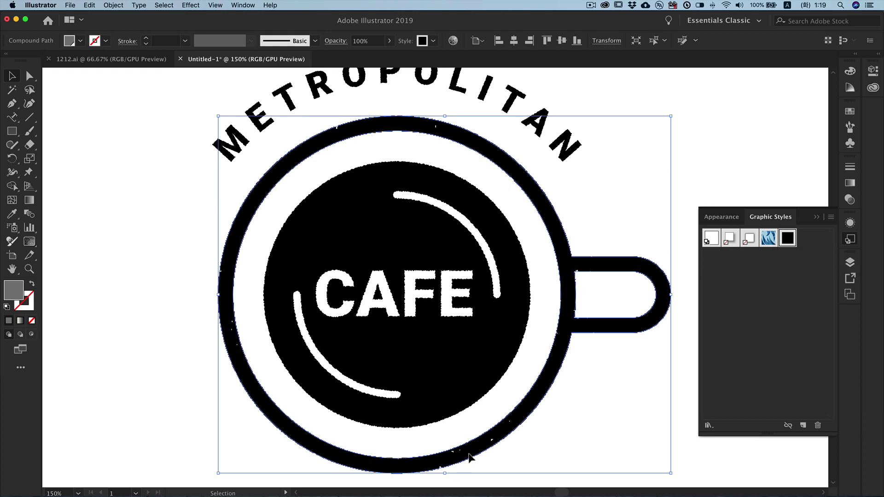
# Step: Zoom back out to 100% and select the inner dark circle group
pyautogui.click(534, 318)
pyautogui.press('z')
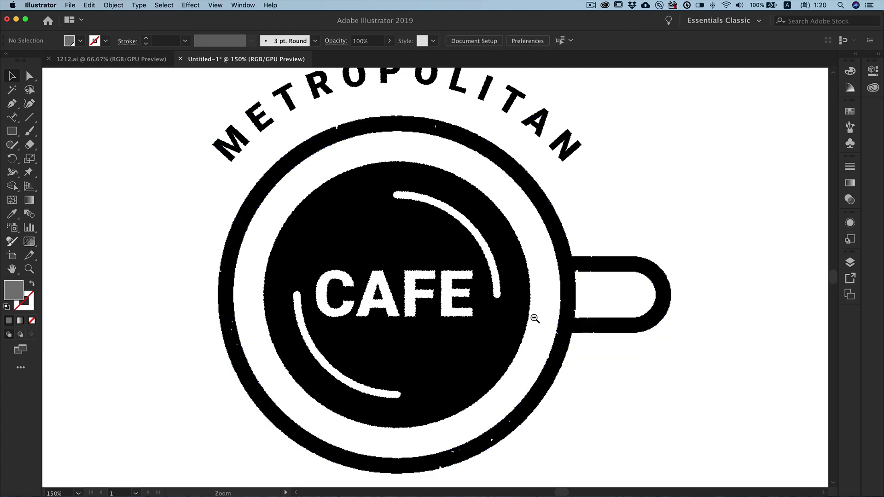
pyautogui.keyDown('alt'); pyautogui.click(534, 317); pyautogui.keyUp('alt')
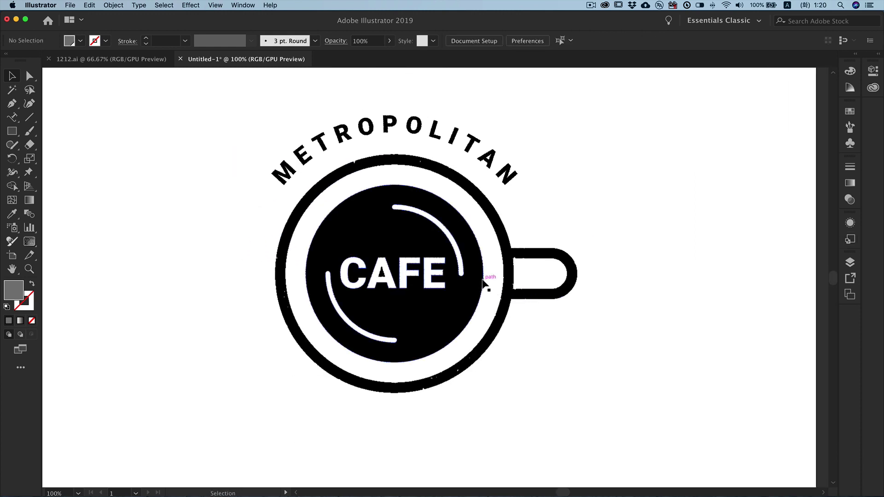
pyautogui.click(484, 281)
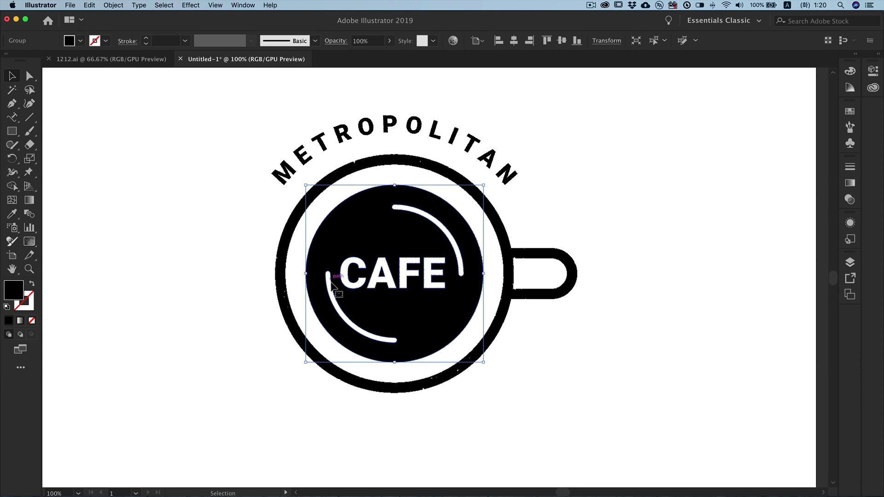
# Step: Make the inner circle group a compound path with the speckled black style, then deselect
pyautogui.click(113, 5)
pyautogui.moveTo(133, 302)
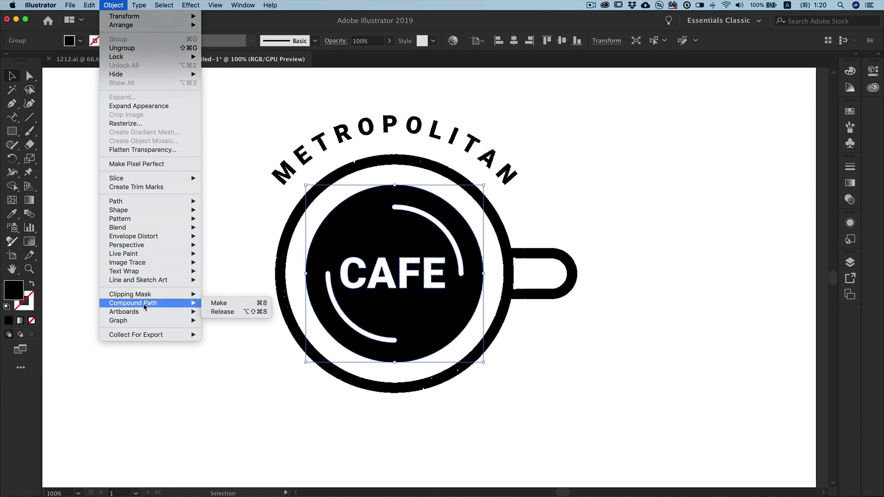
pyautogui.click(231, 307)
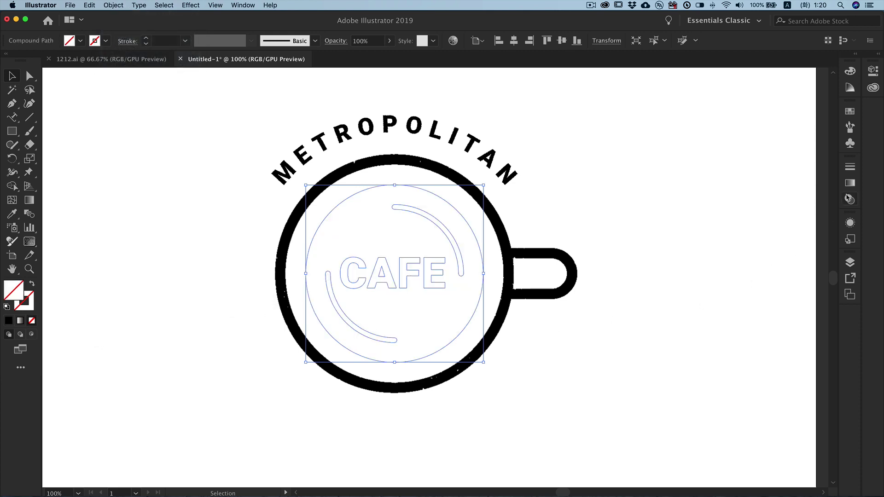
pyautogui.click(850, 239)
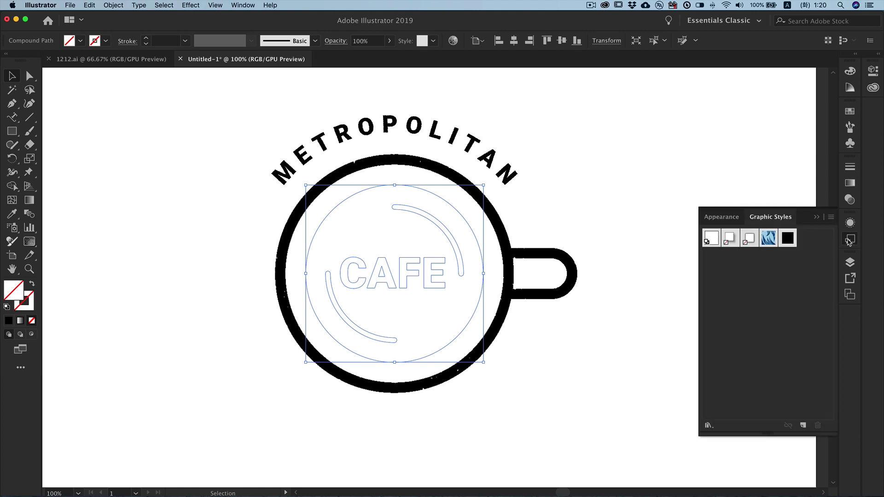
pyautogui.click(787, 239)
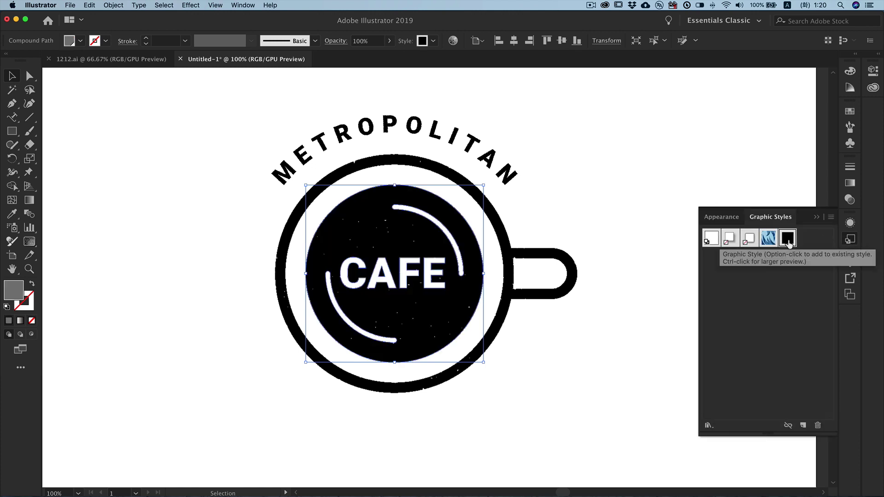
pyautogui.press('super+shift+a')
pyautogui.click(816, 217)
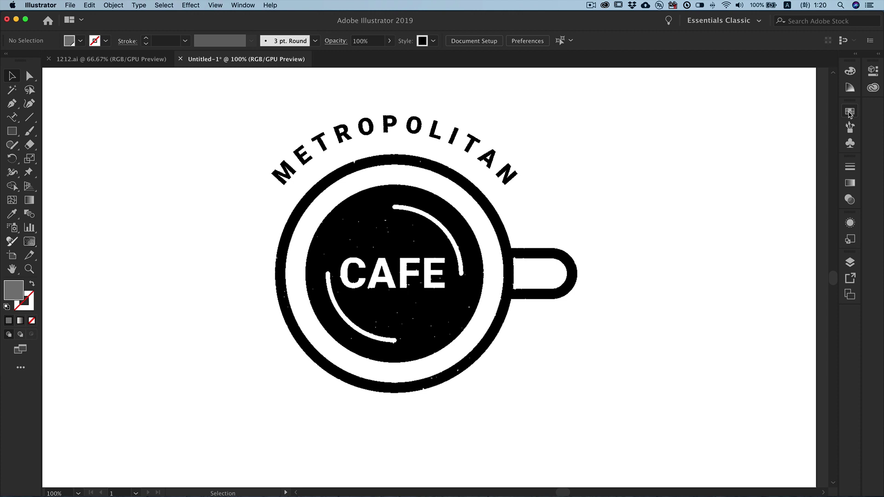
pyautogui.click(850, 113)
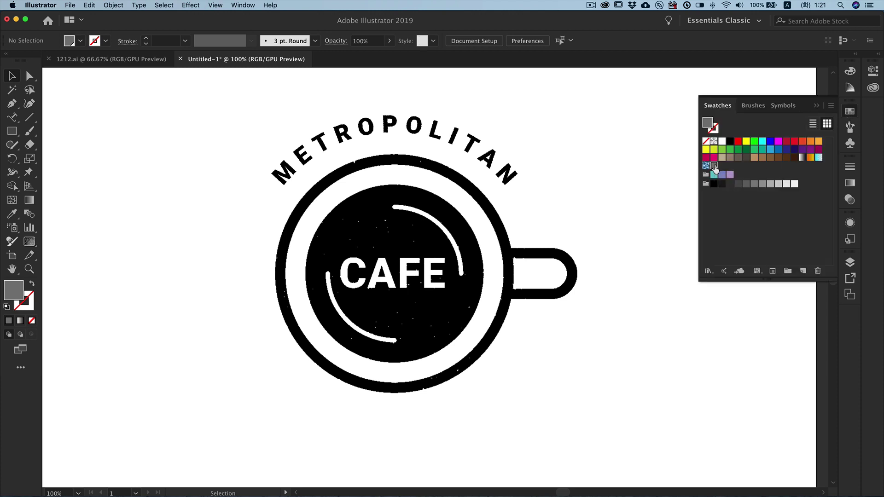
# Step: Change the texture swatch to Grayscale at about 60% K, with preview on
pyautogui.doubleClick(715, 167)
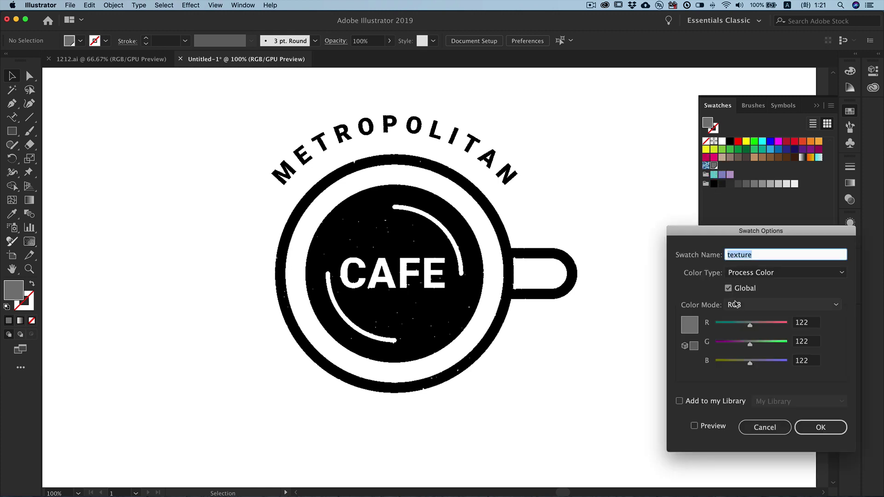
pyautogui.click(735, 304)
pyautogui.click(742, 317)
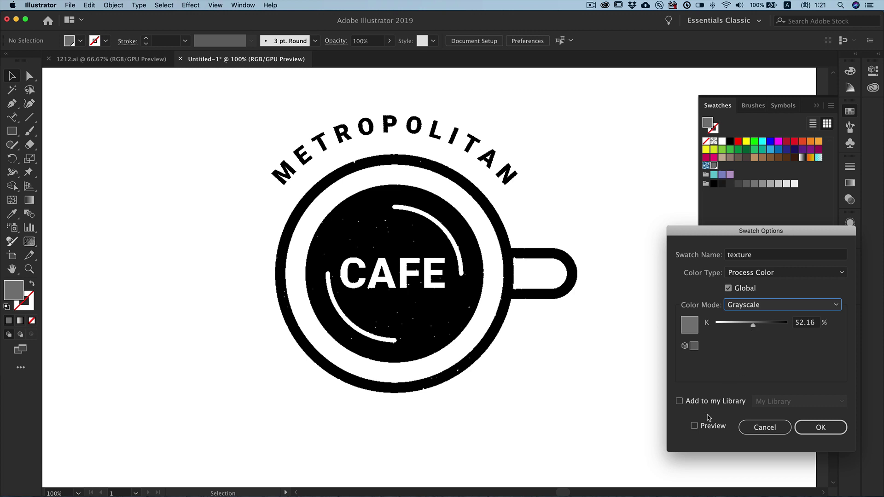
pyautogui.click(694, 426)
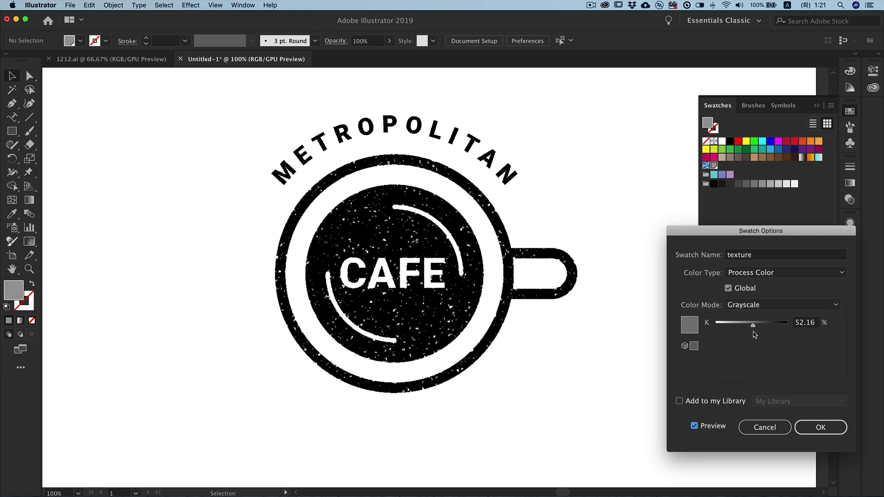
pyautogui.moveTo(753, 325); pyautogui.dragTo(759, 327)
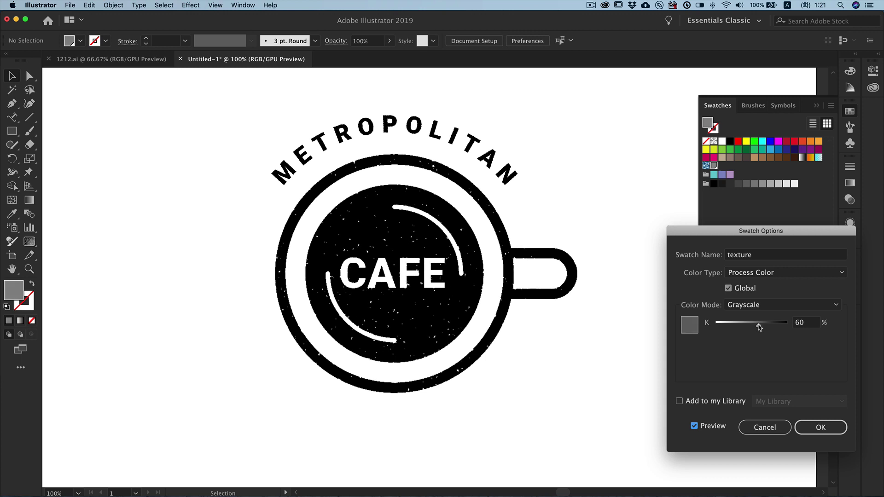
pyautogui.click(821, 427)
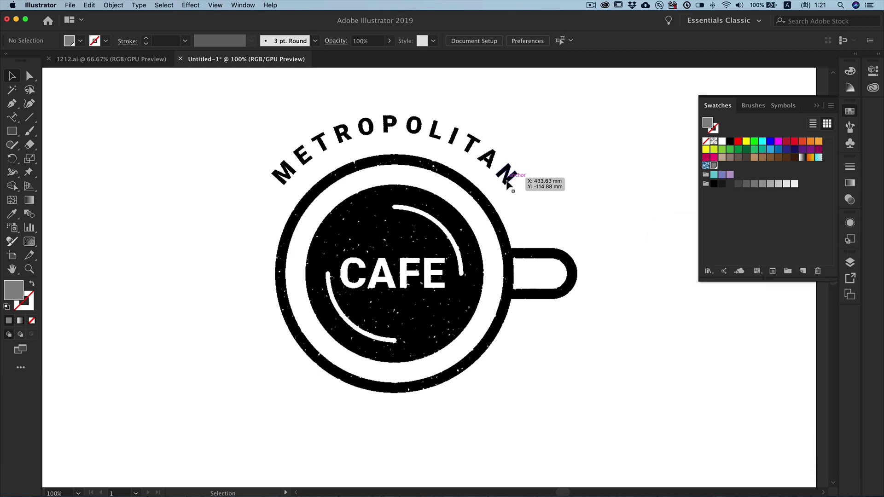
pyautogui.click(507, 183)
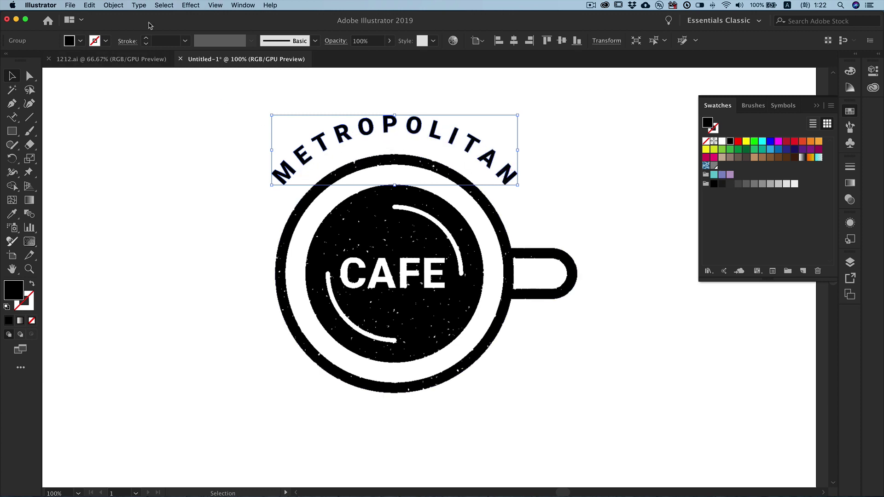
# Step: Make the METROPOLITAN lettering a compound path and apply the speckled black graphic style
pyautogui.click(115, 6)
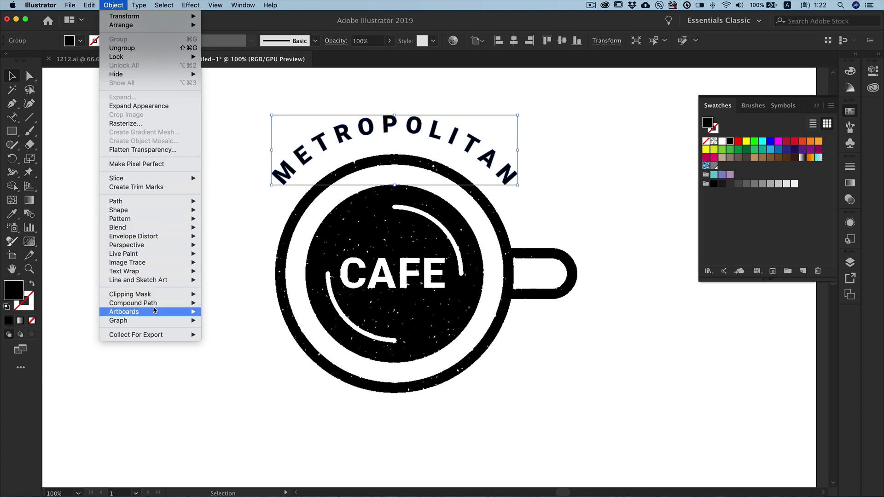
pyautogui.moveTo(132, 304)
pyautogui.click(215, 304)
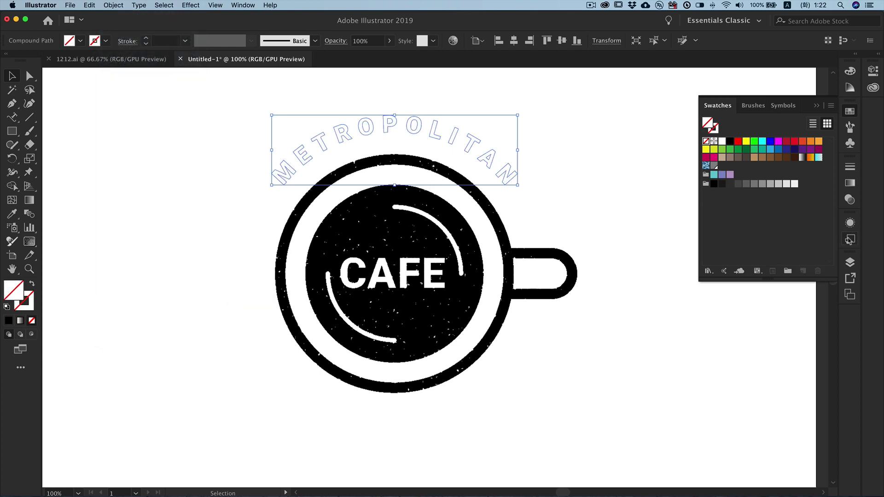
pyautogui.click(850, 240)
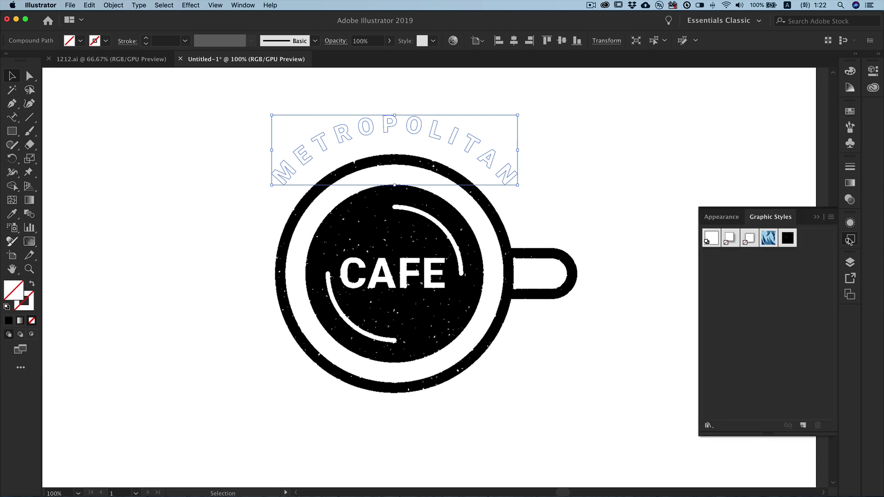
pyautogui.click(787, 238)
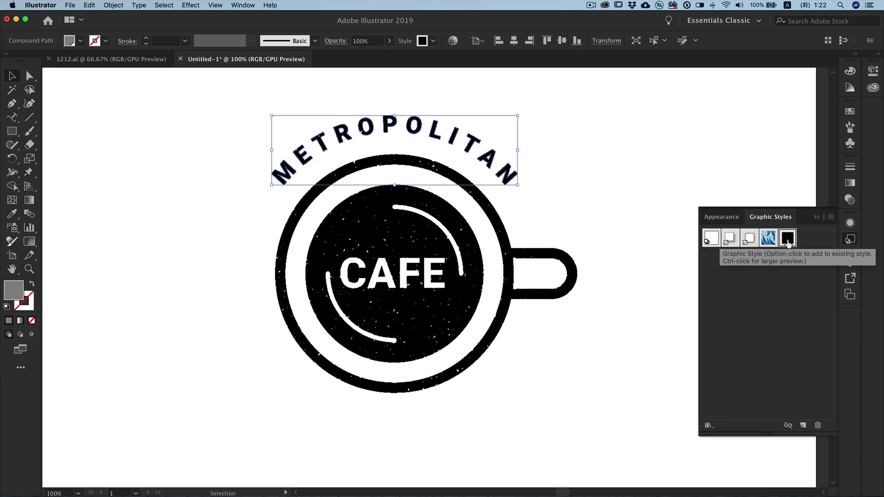
pyautogui.click(597, 204)
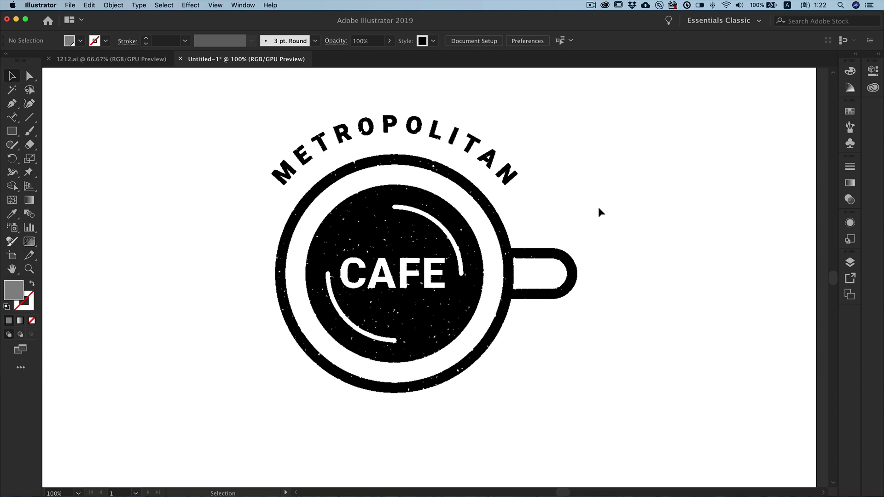
pyautogui.press('z')
pyautogui.moveTo(400, 149); pyautogui.dragTo(539, 237)
pyautogui.press('v')
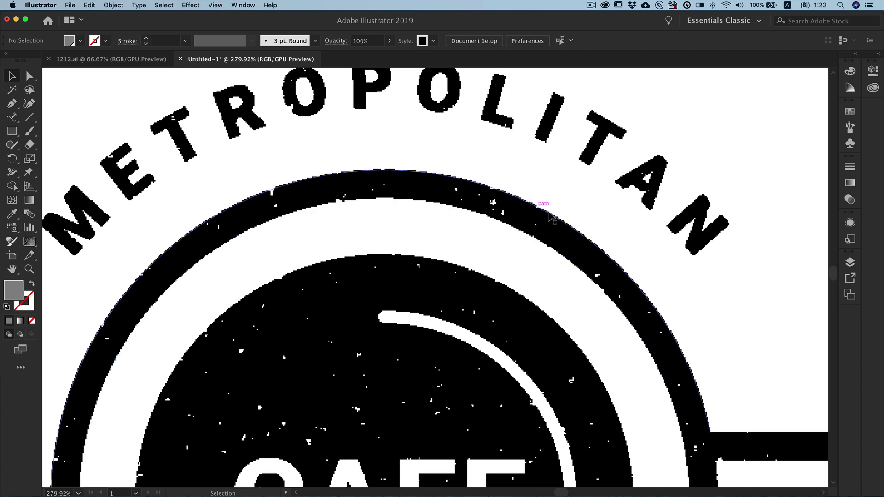
pyautogui.keyDown('alt'); pyautogui.click(614, 247); pyautogui.keyUp('alt')
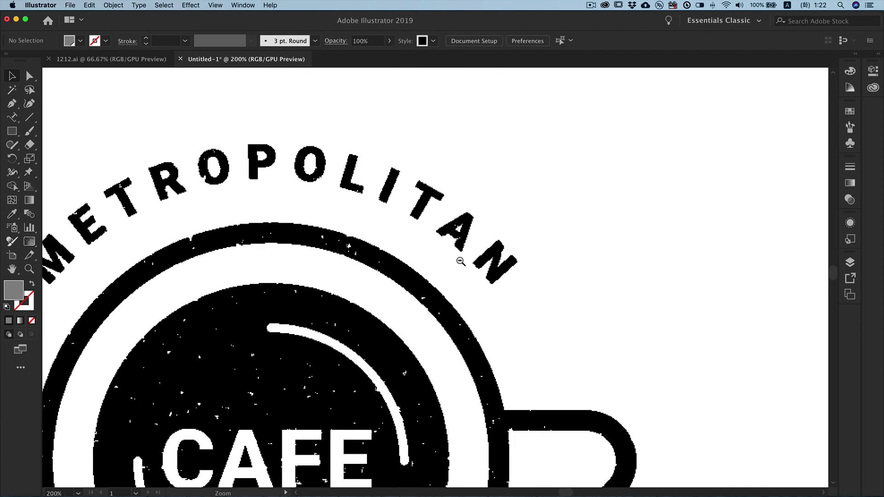
pyautogui.keyDown('alt'); pyautogui.click(460, 262); pyautogui.keyUp('alt')
pyautogui.moveTo(446, 261); pyautogui.dragTo(459, 114)
pyautogui.click(492, 198)
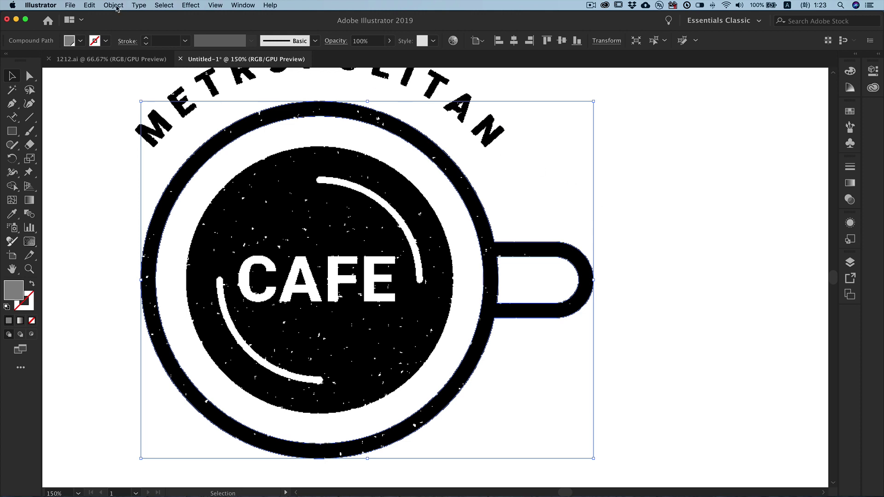
# Step: Expand the cup's grain appearance and bring up Image Trace with the cup selected
pyautogui.click(114, 5)
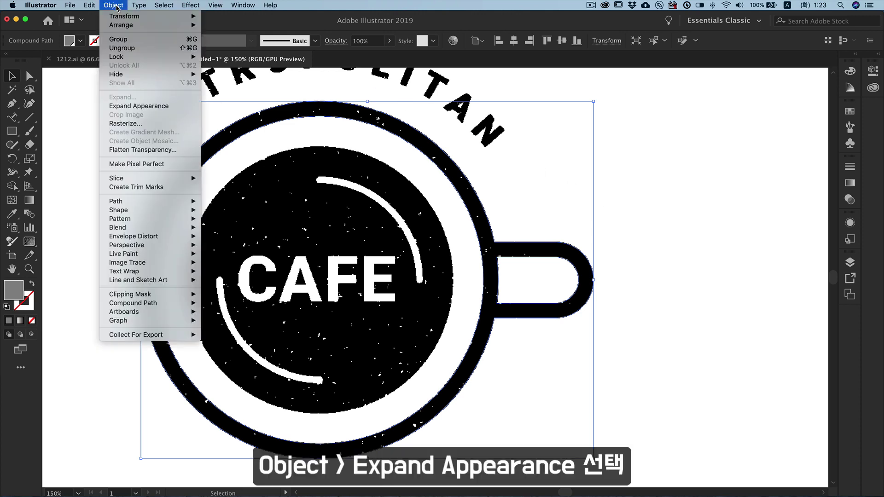
pyautogui.click(130, 107)
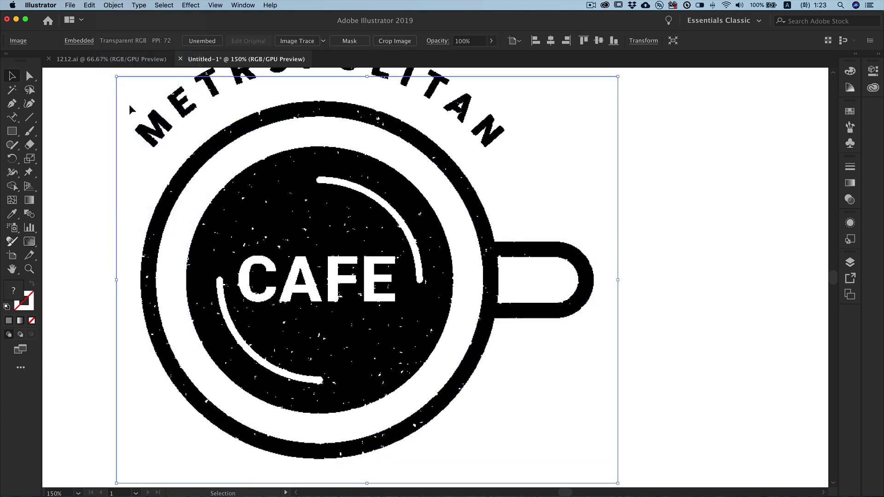
pyautogui.click(235, 6)
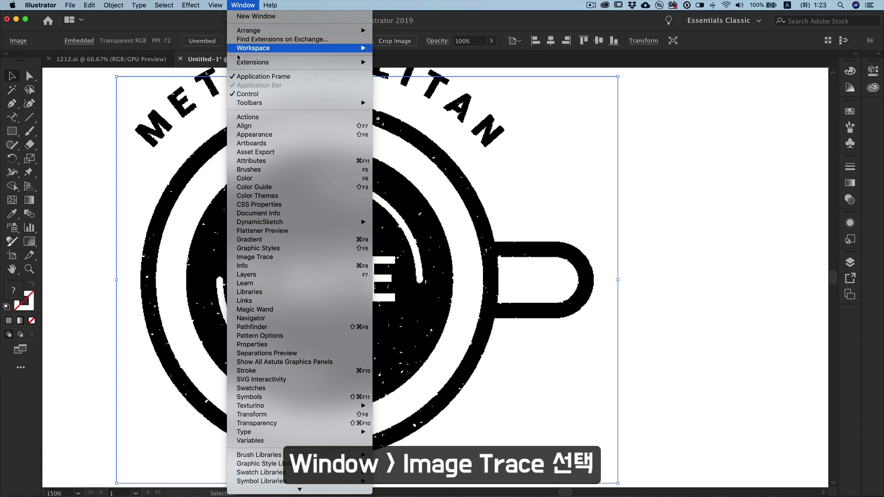
pyautogui.click(267, 260)
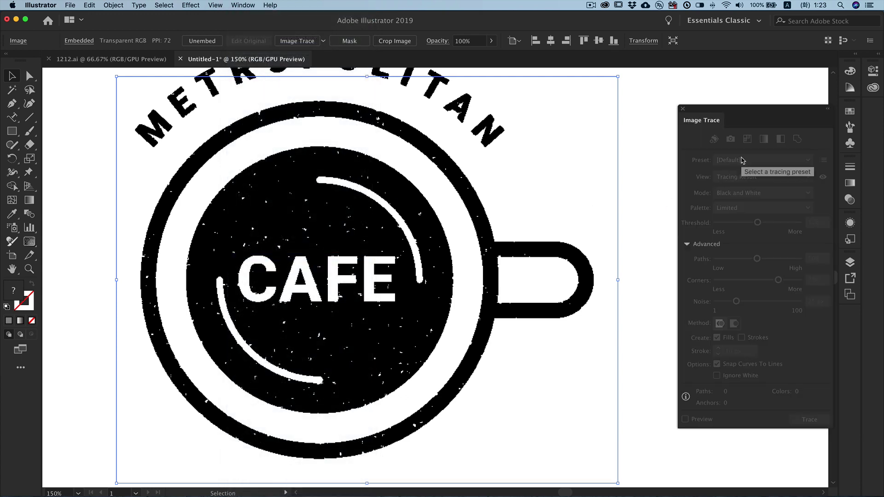
pyautogui.click(622, 189)
pyautogui.click(599, 197)
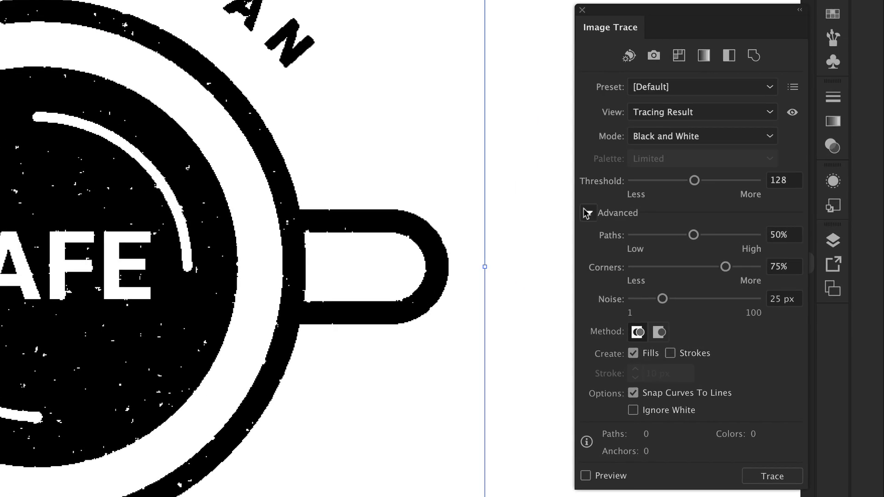
pyautogui.click(588, 214)
pyautogui.click(589, 213)
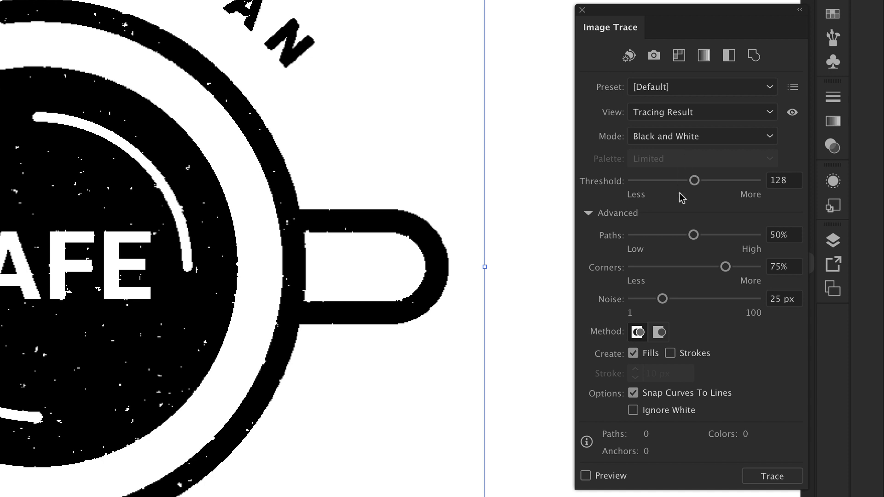
# Step: Trace and expand the cup with Paths 100%, Noise 1 px, Ignore White on, Snap Curves off
pyautogui.moveTo(693, 234); pyautogui.dragTo(785, 237)
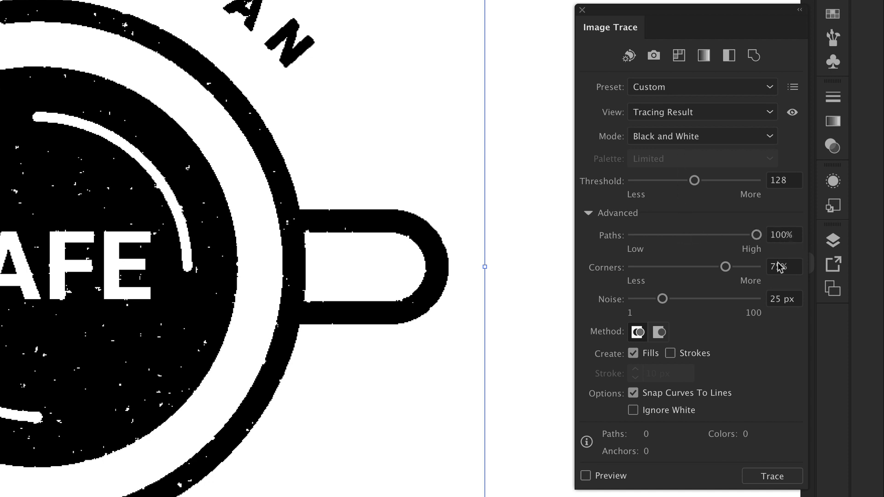
pyautogui.moveTo(663, 300); pyautogui.dragTo(631, 300)
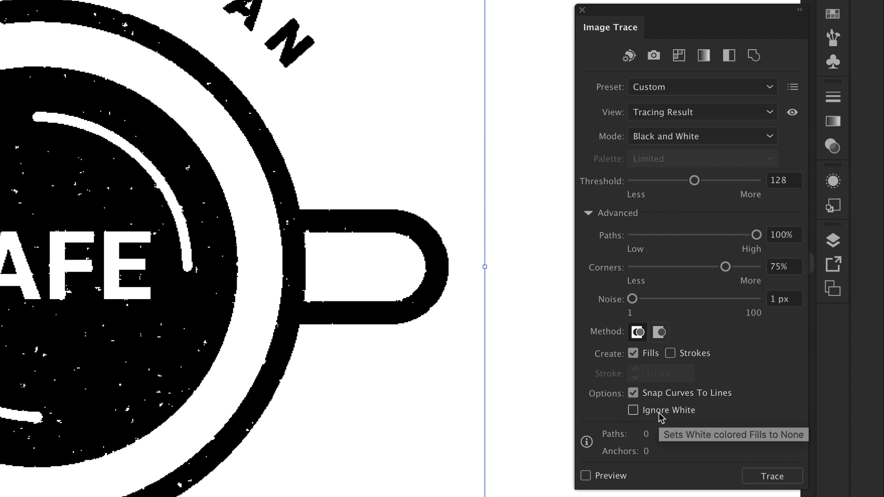
pyautogui.click(634, 410)
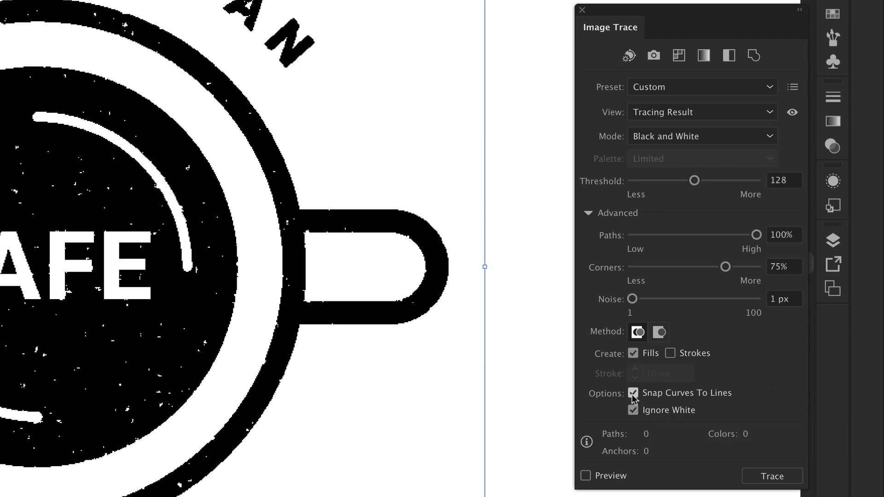
pyautogui.click(633, 394)
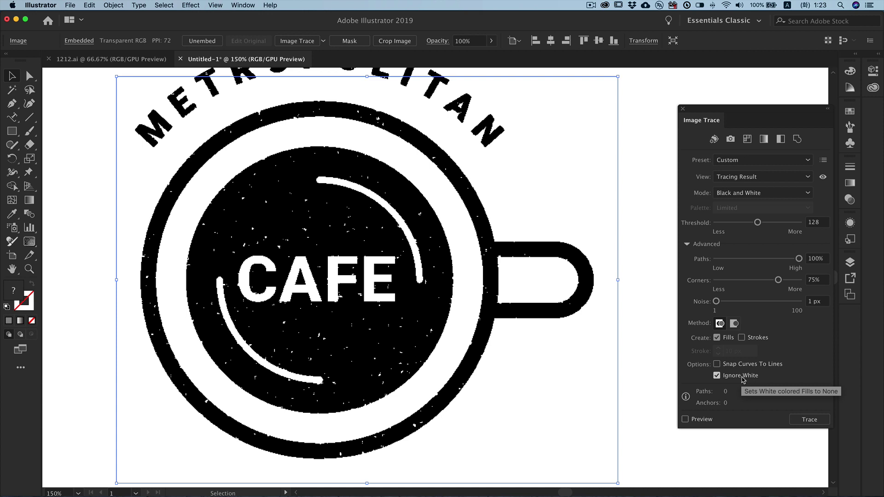
pyautogui.click(809, 420)
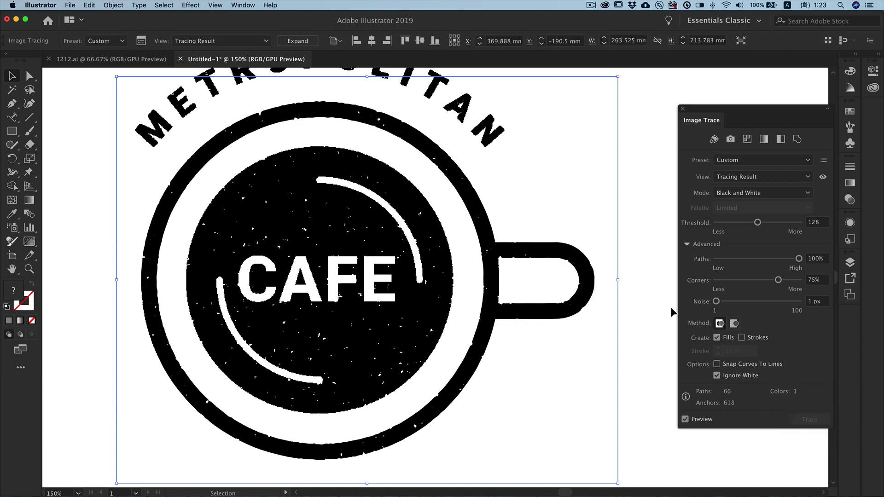
pyautogui.click(311, 42)
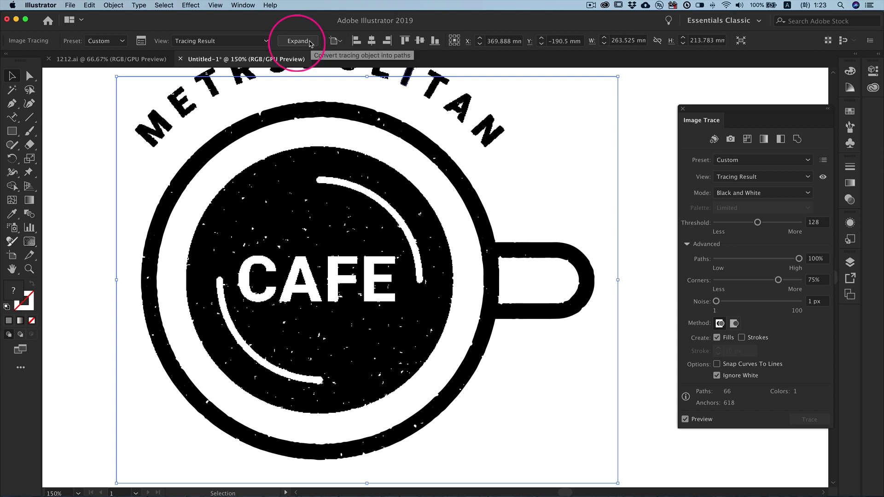
pyautogui.click(312, 41)
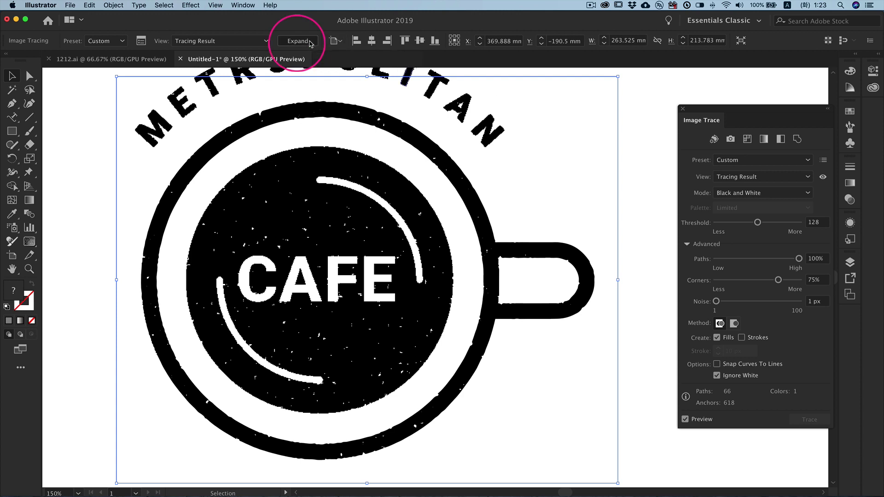
# Step: Check the traced paths in Outline view, then select the inner black coffee circle
pyautogui.click(633, 168)
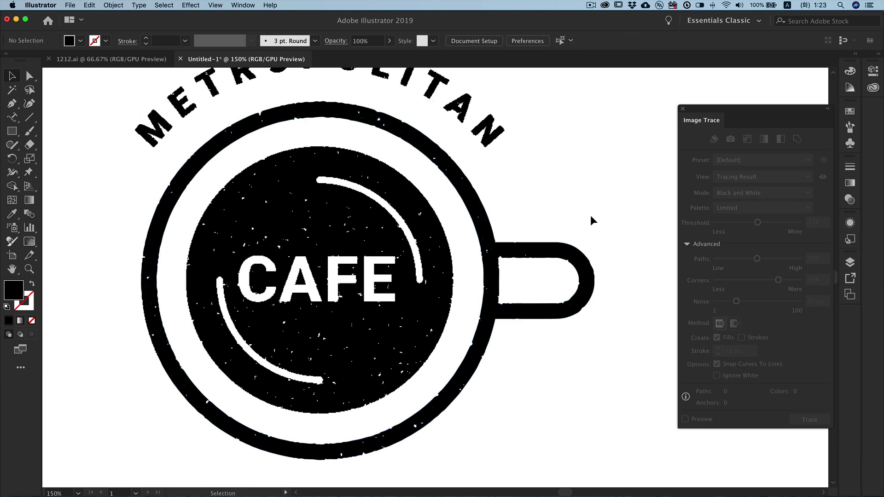
pyautogui.press('super+y')
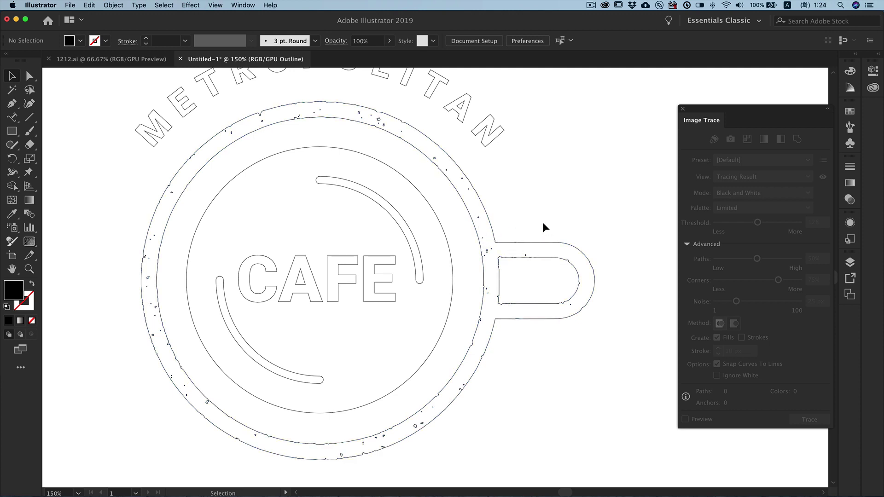
pyautogui.press('super+y')
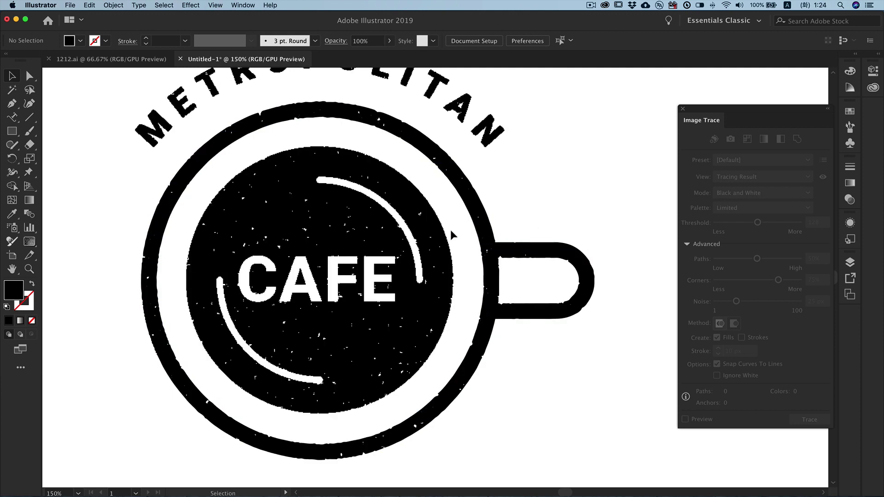
pyautogui.click(451, 232)
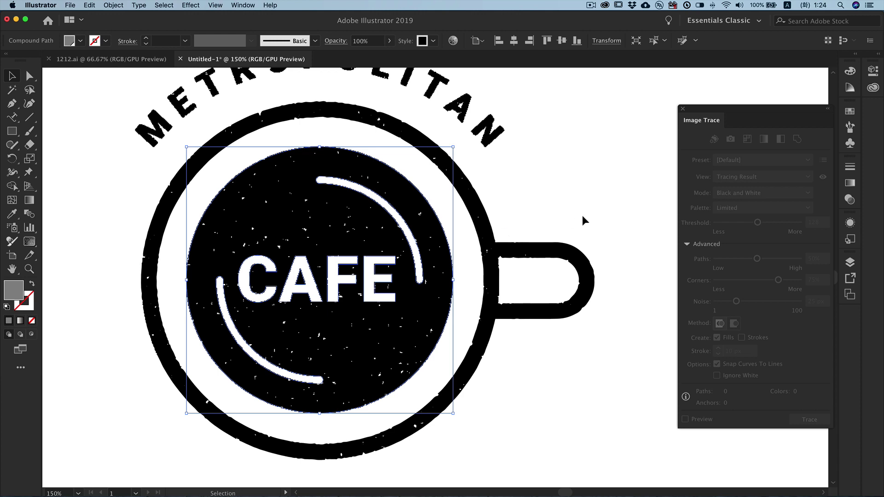
# Step: Expand the inner circle's appearance and trace it (Paths 100%, Noise 1 px, Ignore White, no Snap Curves), then expand
pyautogui.click(113, 6)
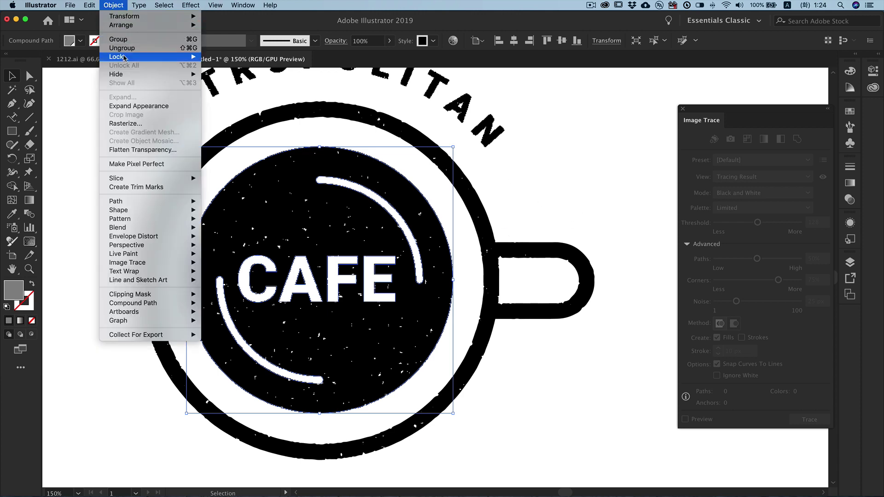
pyautogui.click(132, 107)
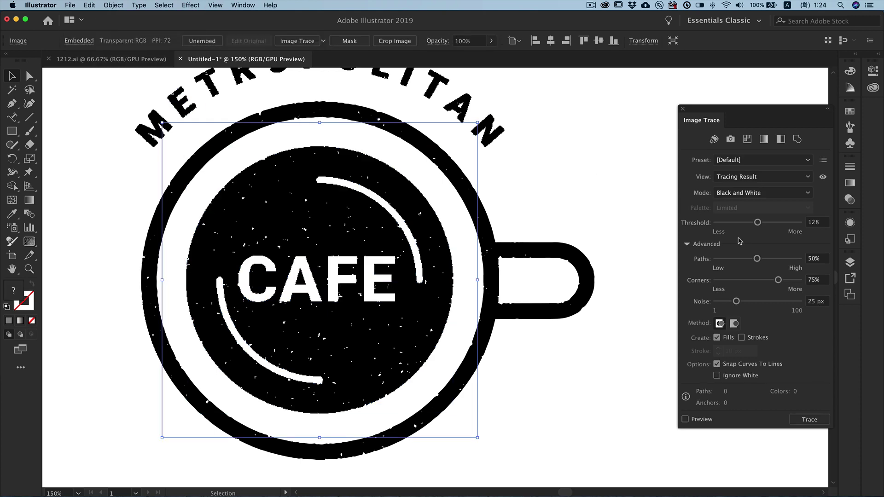
pyautogui.moveTo(757, 258); pyautogui.dragTo(799, 258)
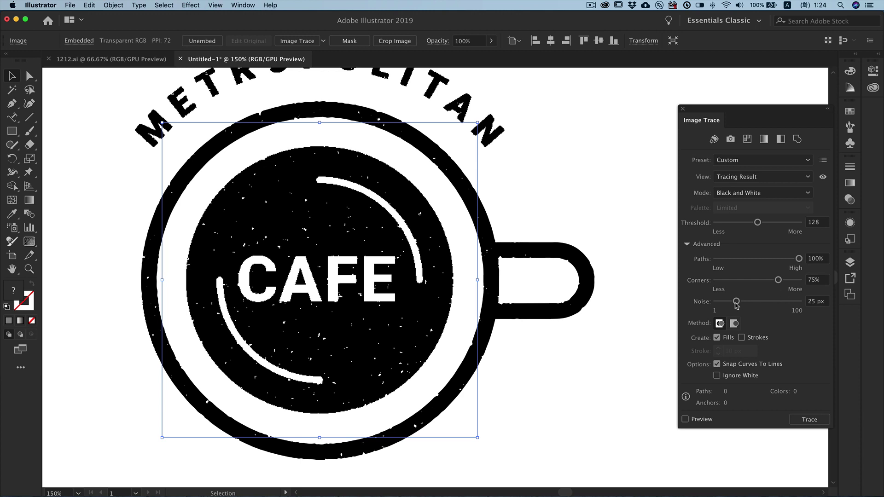
pyautogui.moveTo(736, 302); pyautogui.dragTo(715, 303)
pyautogui.click(717, 364)
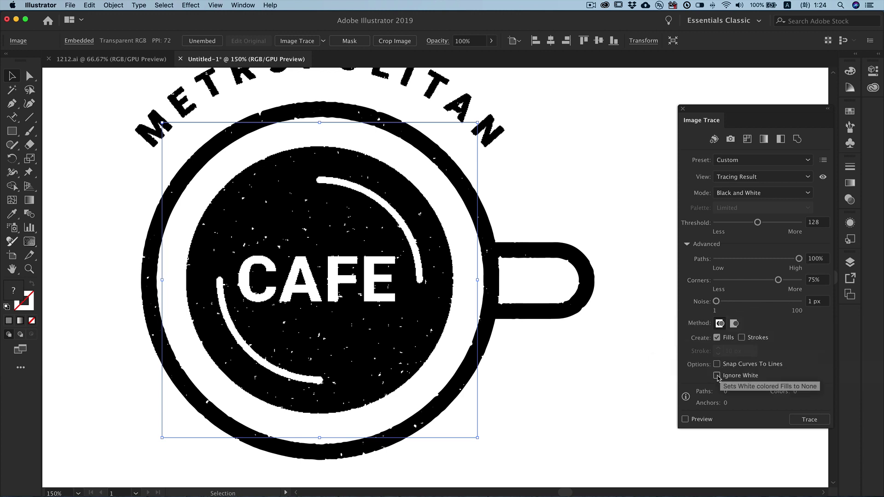
pyautogui.click(717, 375)
pyautogui.click(804, 420)
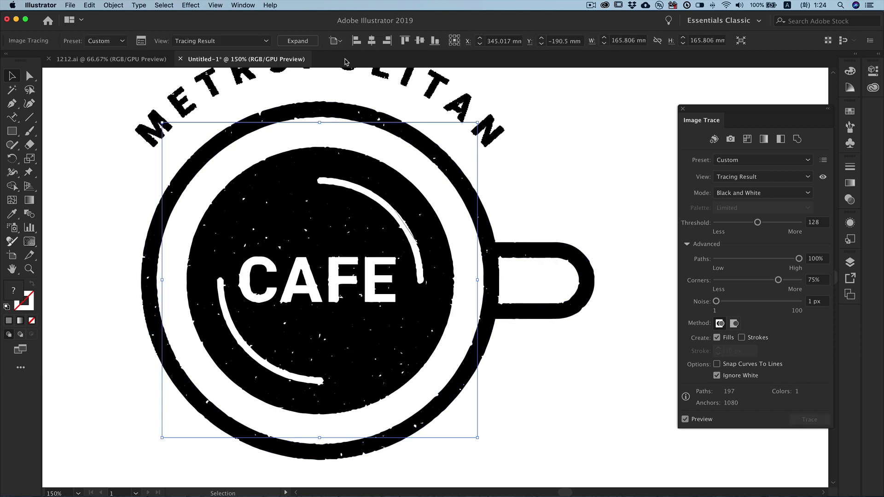
pyautogui.click(299, 41)
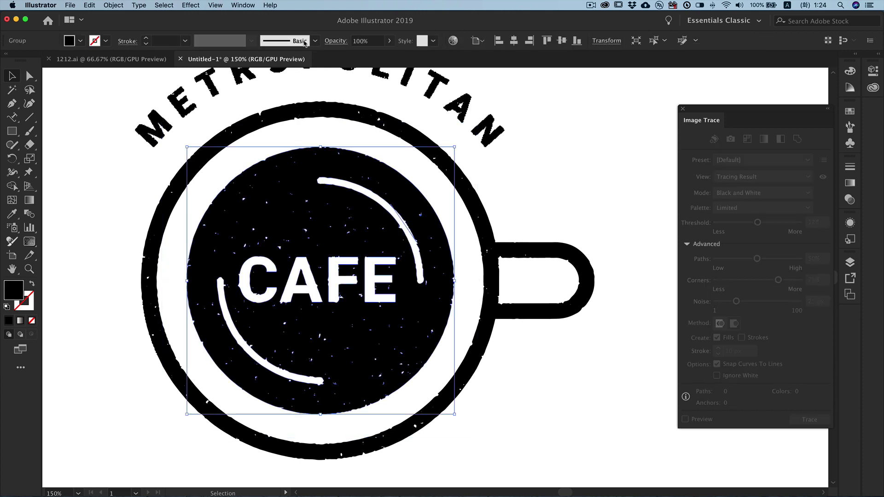
# Step: Check the inner disc in Outline view, then undo back to the untraced cup image
pyautogui.click(605, 203)
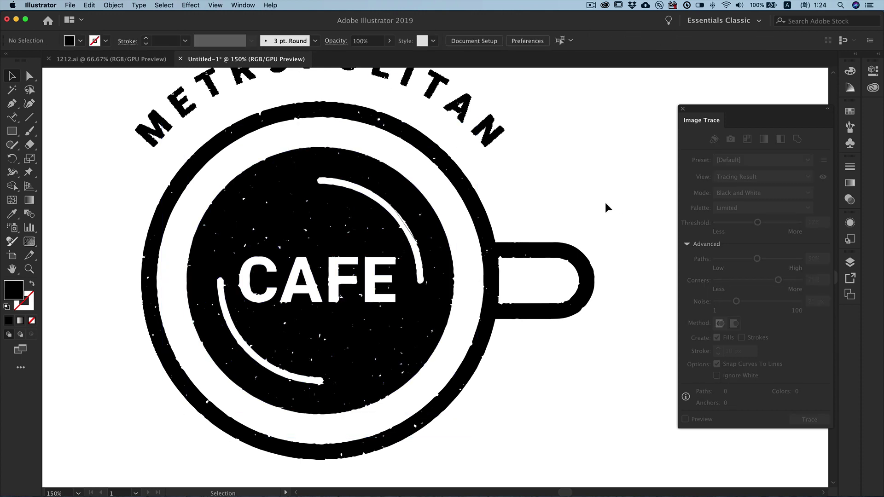
pyautogui.press('super+y')
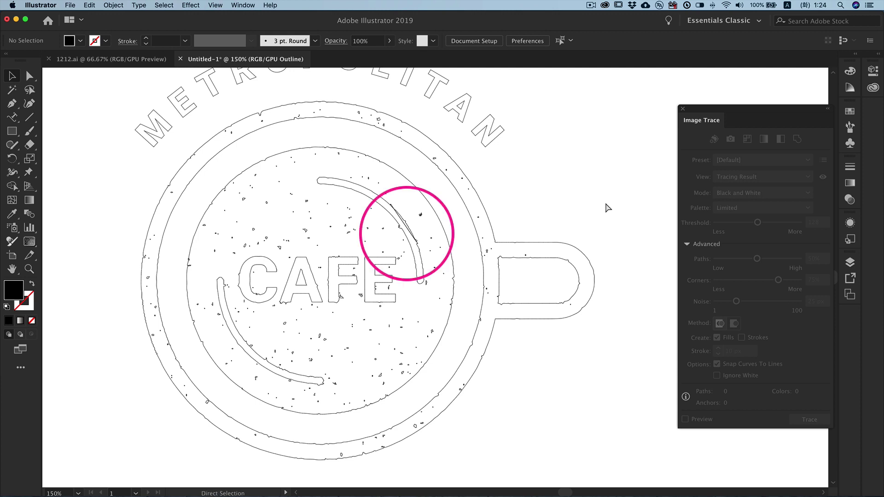
pyautogui.press('super+y')
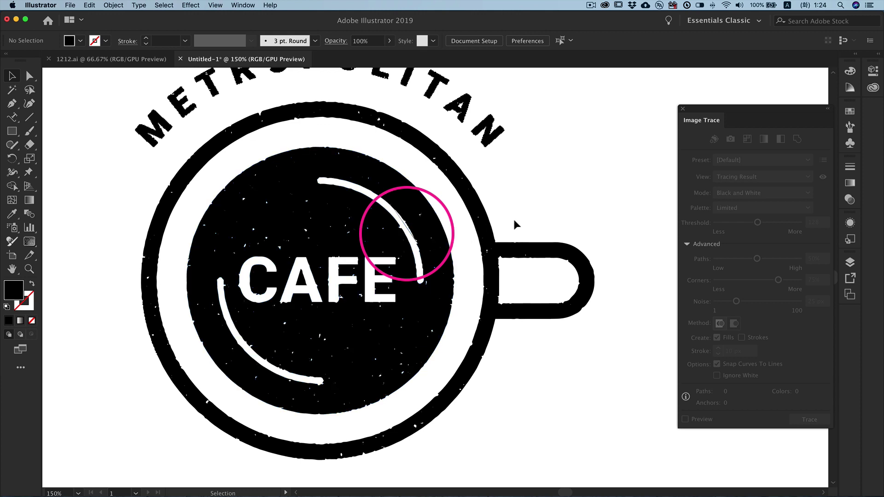
pyautogui.press('super+z')
pyautogui.press('super+z')
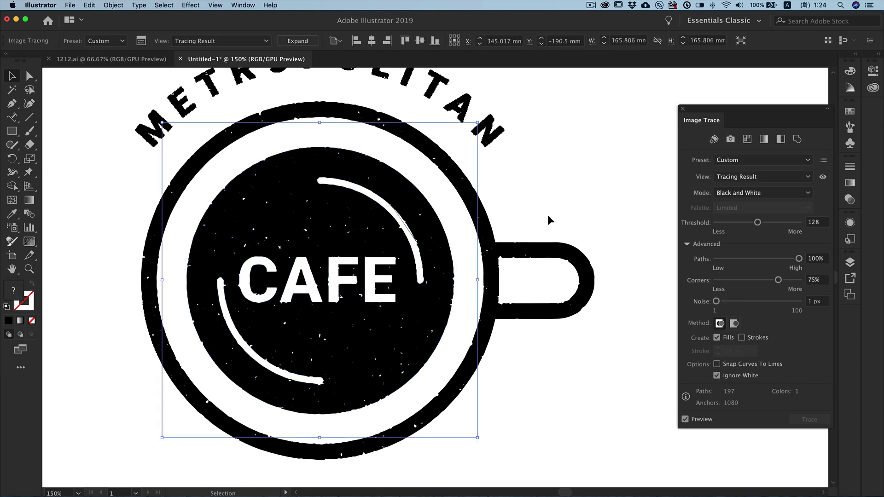
pyautogui.press('super+z')
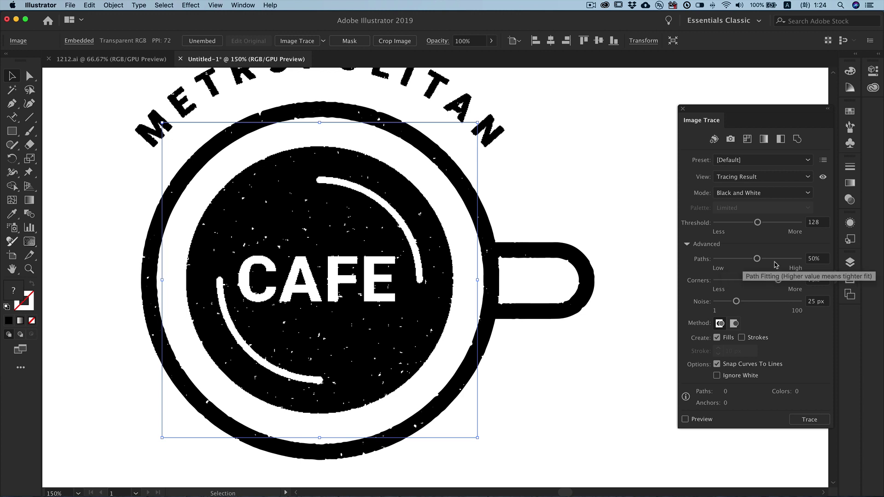
# Step: Preview the cup trace with Ignore White, no Snap Curves, Paths 100%, Noise 1 px and sharper corners
pyautogui.click(702, 420)
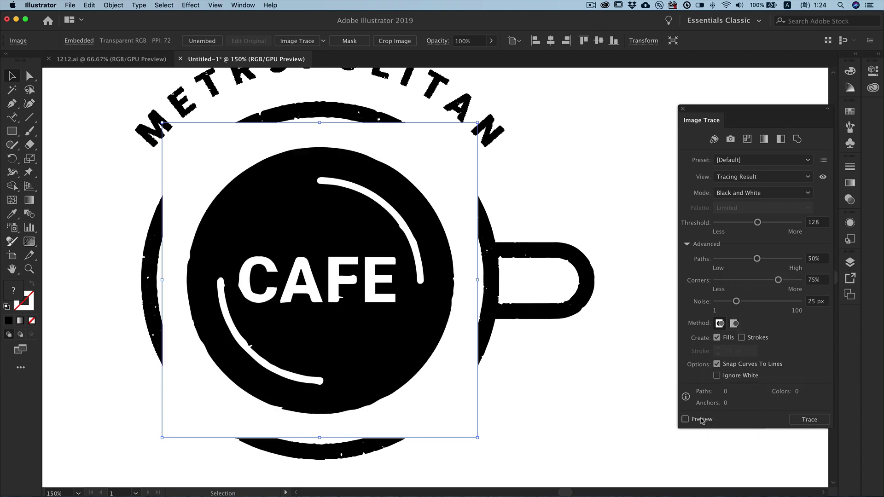
pyautogui.click(717, 376)
pyautogui.click(717, 365)
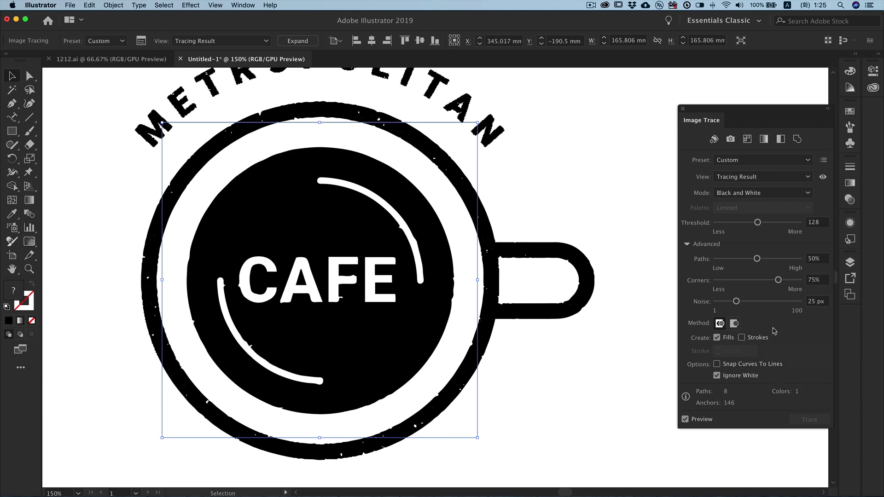
pyautogui.moveTo(757, 259); pyautogui.dragTo(799, 260)
pyautogui.moveTo(737, 302); pyautogui.dragTo(675, 306)
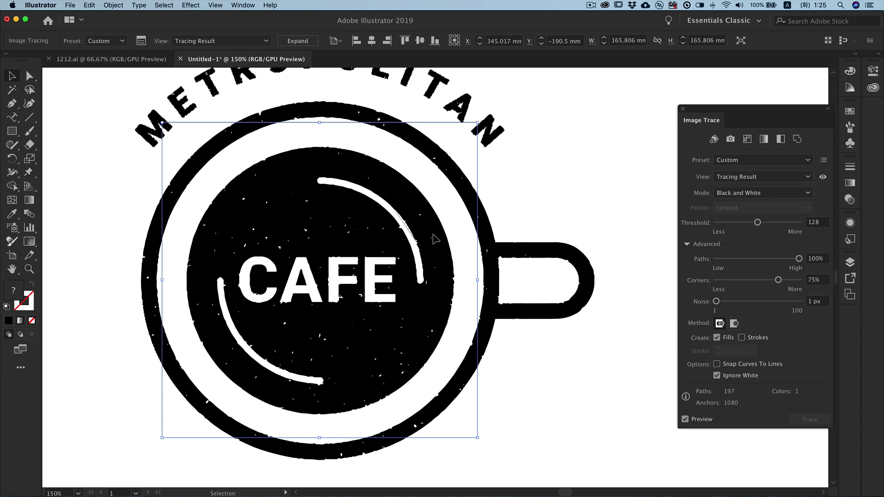
pyautogui.moveTo(778, 280)
pyautogui.mouseDown()
pyautogui.moveTo(758, 281)
pyautogui.moveTo(795, 281)
pyautogui.mouseUp()
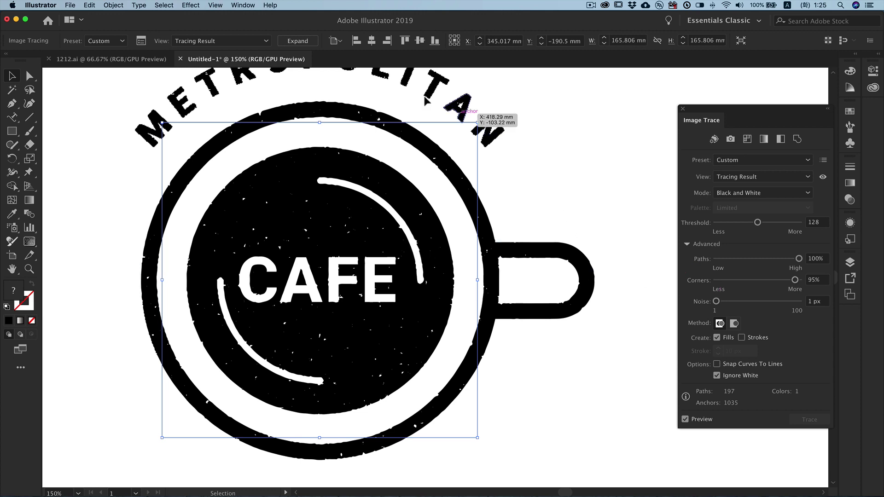
# Step: Expand the cup trace into vector shapes and pan to bring METROPOLITAN into view
pyautogui.click(297, 45)
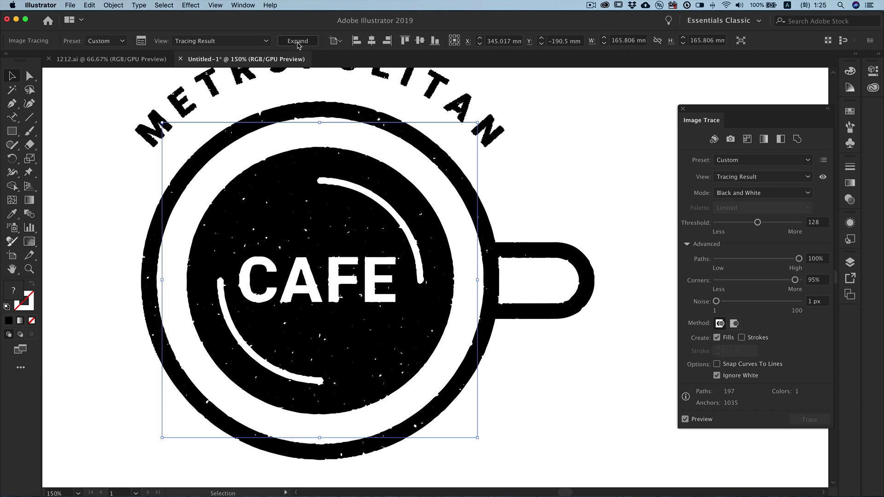
pyautogui.click(611, 165)
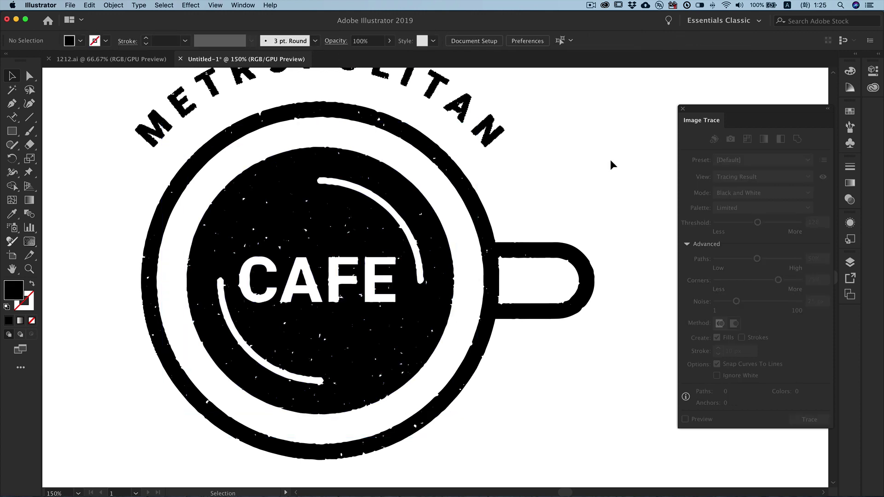
pyautogui.moveTo(545, 174); pyautogui.dragTo(585, 274)
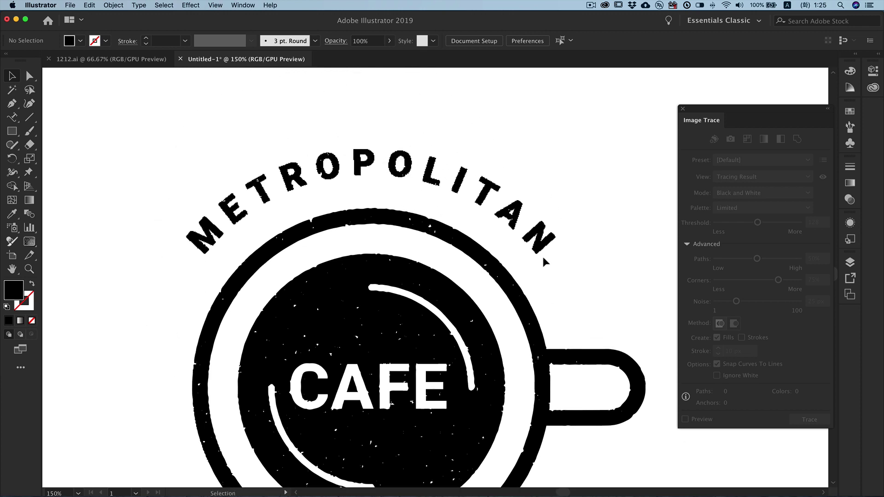
# Step: Revert the METROPOLITAN lettering to its source image and preview its trace
pyautogui.click(535, 254)
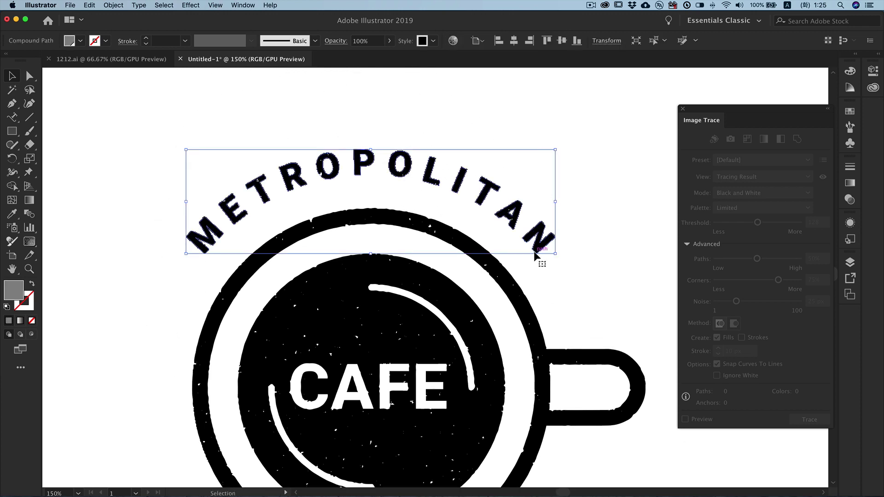
pyautogui.click(115, 5)
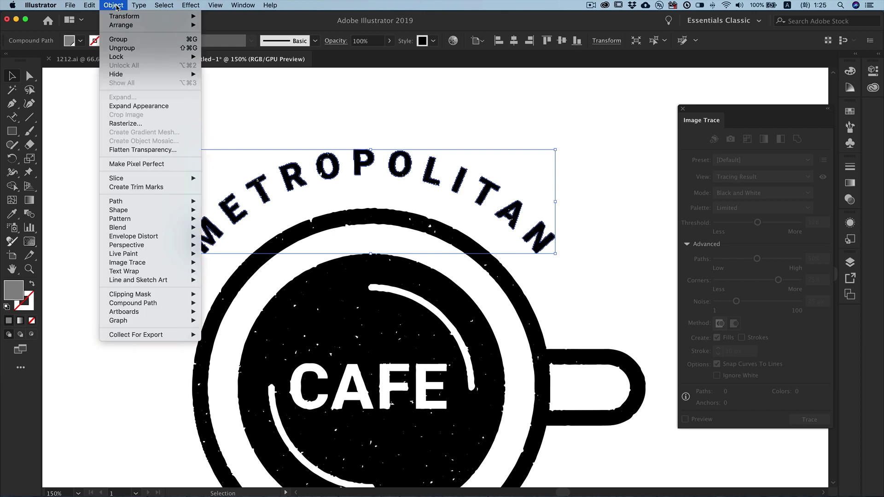
pyautogui.click(146, 107)
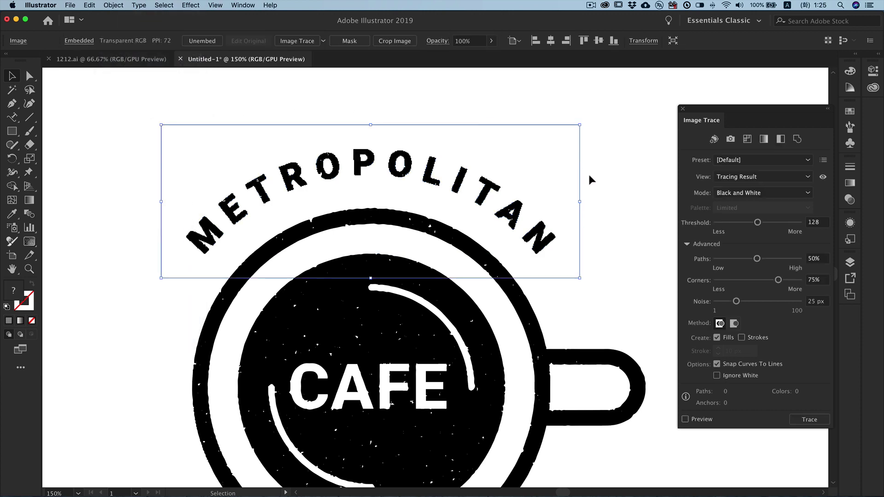
pyautogui.click(697, 419)
# Step: Trace the lettering with Paths 100%, Corners 100%, Noise 13 px, Ignore White, no Snap Curves, and expand it
pyautogui.moveTo(757, 259); pyautogui.dragTo(793, 273)
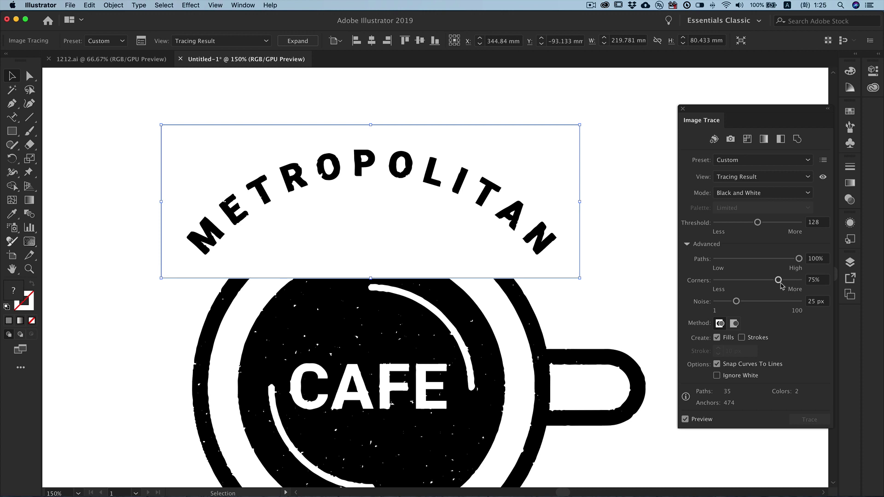
pyautogui.moveTo(736, 302); pyautogui.dragTo(716, 302)
pyautogui.moveTo(778, 281)
pyautogui.mouseDown()
pyautogui.moveTo(786, 281)
pyautogui.moveTo(695, 281)
pyautogui.moveTo(800, 280)
pyautogui.mouseUp()
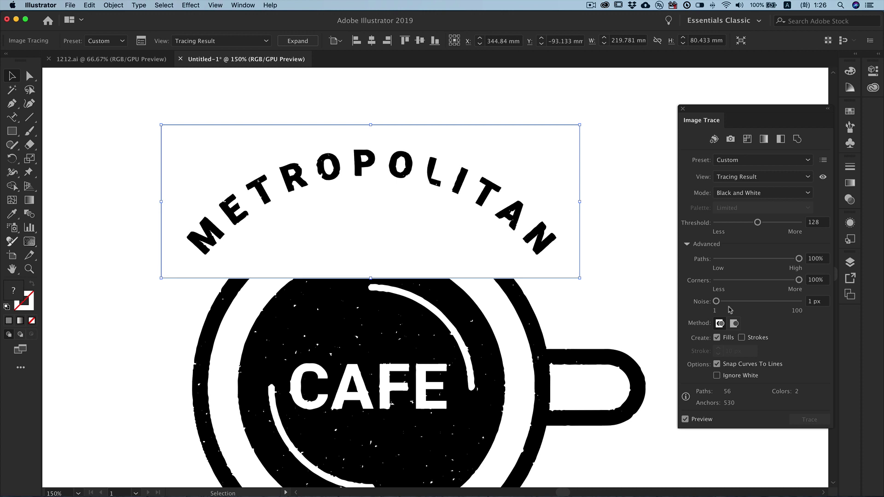
pyautogui.moveTo(716, 301)
pyautogui.mouseDown()
pyautogui.moveTo(755, 304)
pyautogui.moveTo(727, 305)
pyautogui.mouseUp()
pyautogui.click(742, 376)
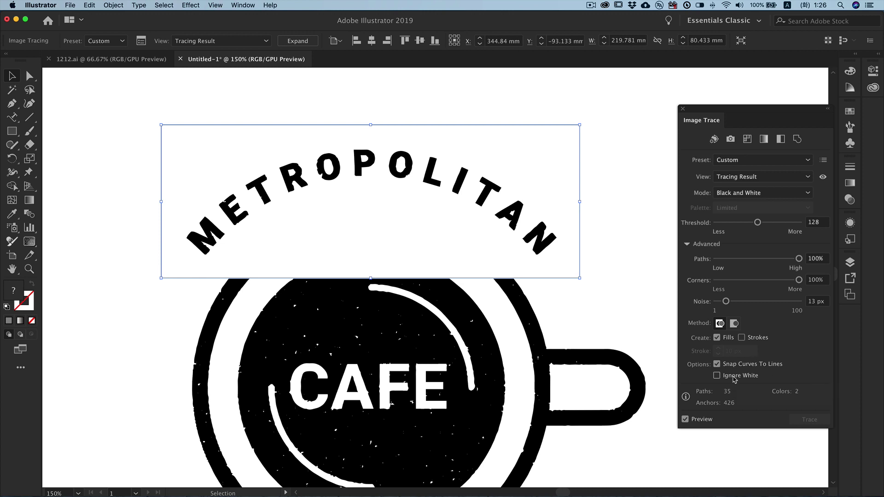
pyautogui.click(717, 364)
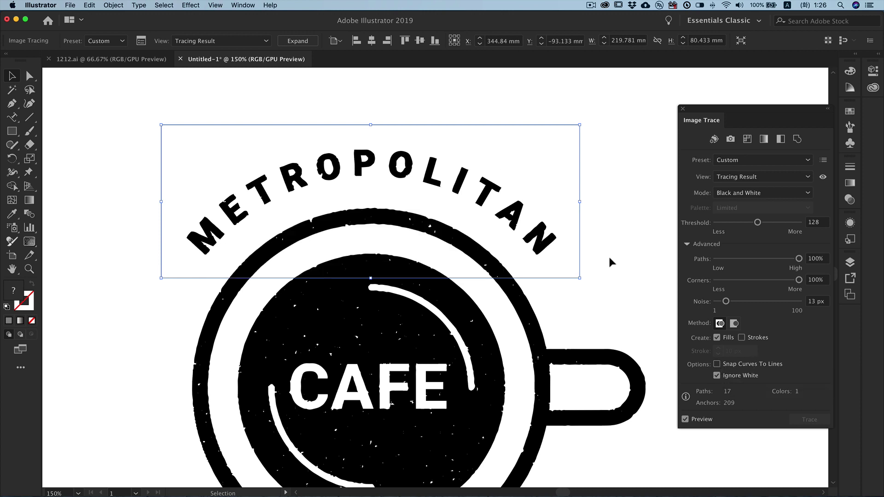
pyautogui.click(298, 41)
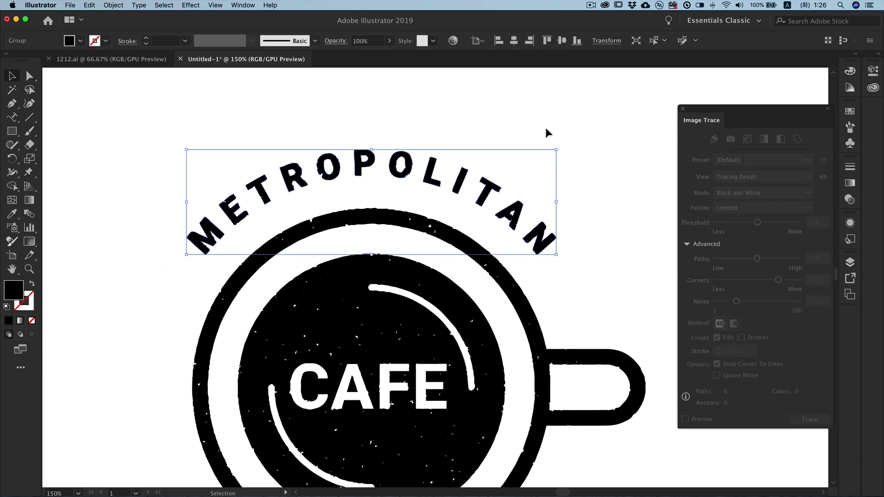
pyautogui.click(623, 183)
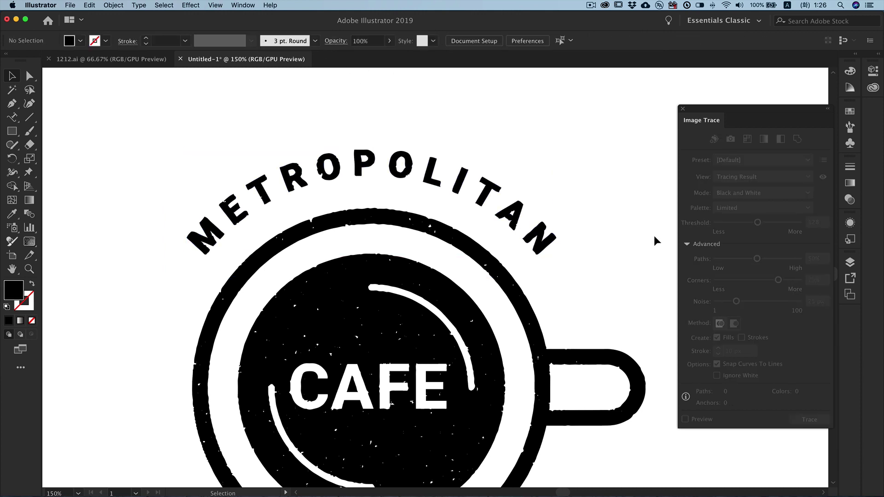
# Step: Close the Image Trace panel, zoom out to center the logo, and select it
pyautogui.click(683, 109)
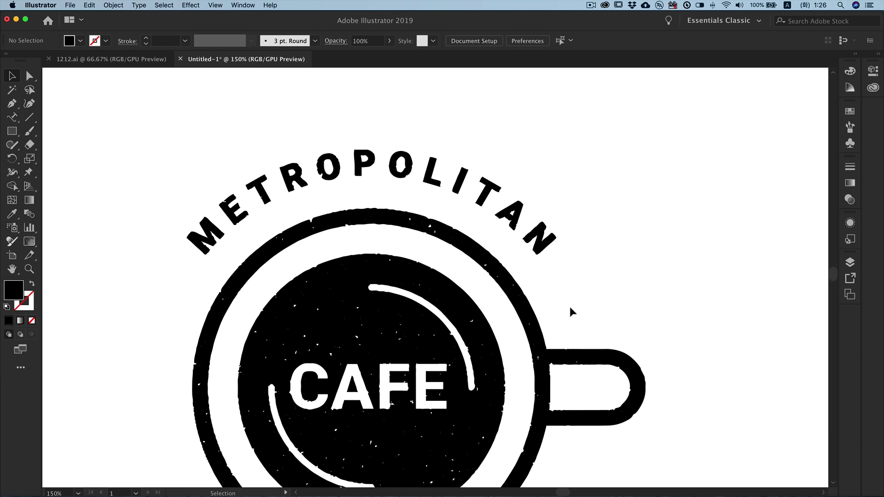
pyautogui.press('super+minus')
pyautogui.moveTo(449, 318); pyautogui.dragTo(468, 298)
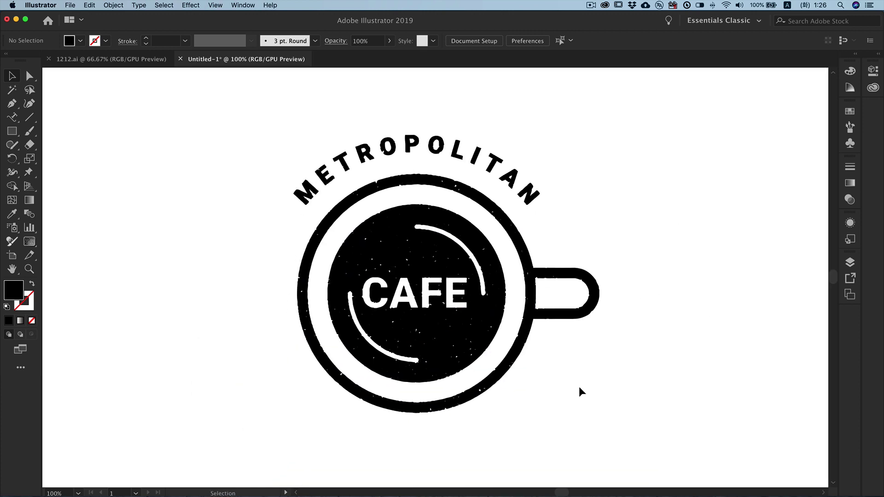
pyautogui.click(565, 272)
# Step: Switch the Color panel to RGB and give the whole logo a green fill
pyautogui.click(851, 73)
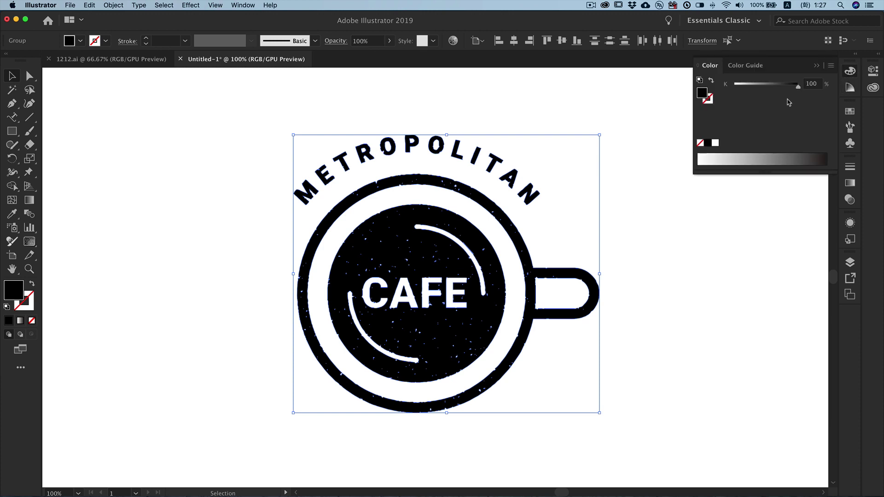
pyautogui.click(831, 66)
pyautogui.click(787, 90)
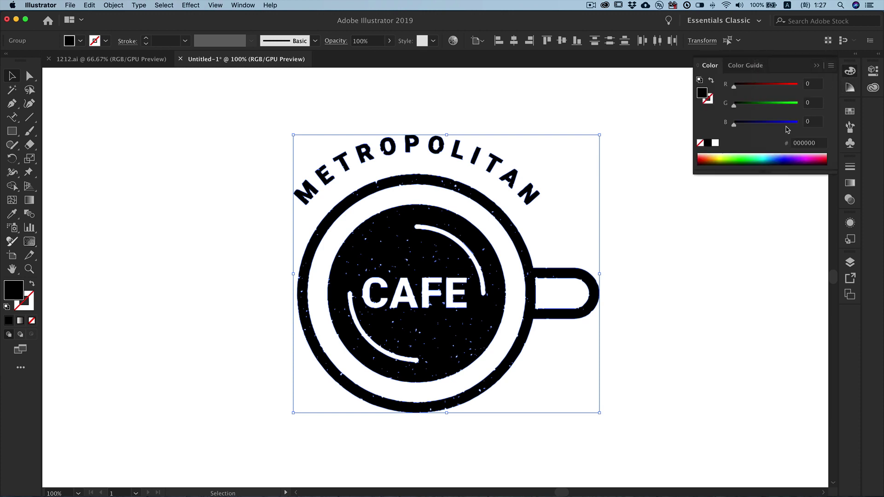
pyautogui.click(776, 156)
pyautogui.click(740, 157)
pyautogui.click(688, 272)
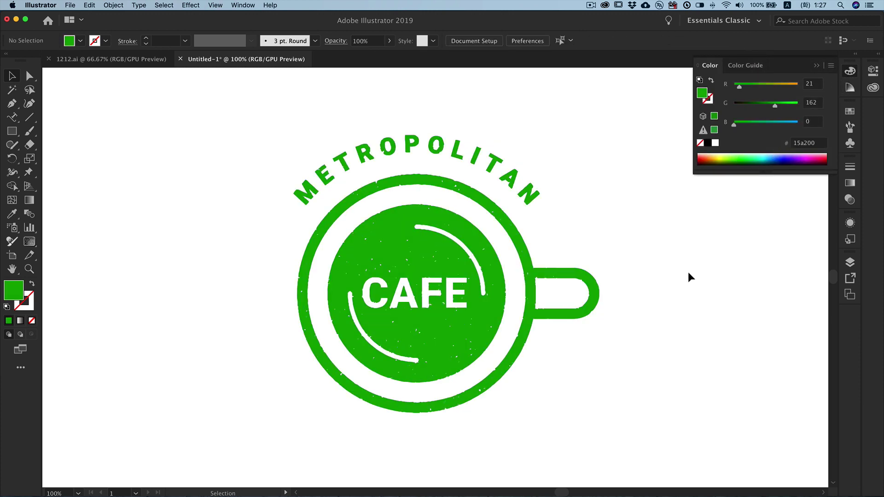
# Step: Reselect the logo and set its fill back to black
pyautogui.moveTo(279, 132); pyautogui.dragTo(597, 391)
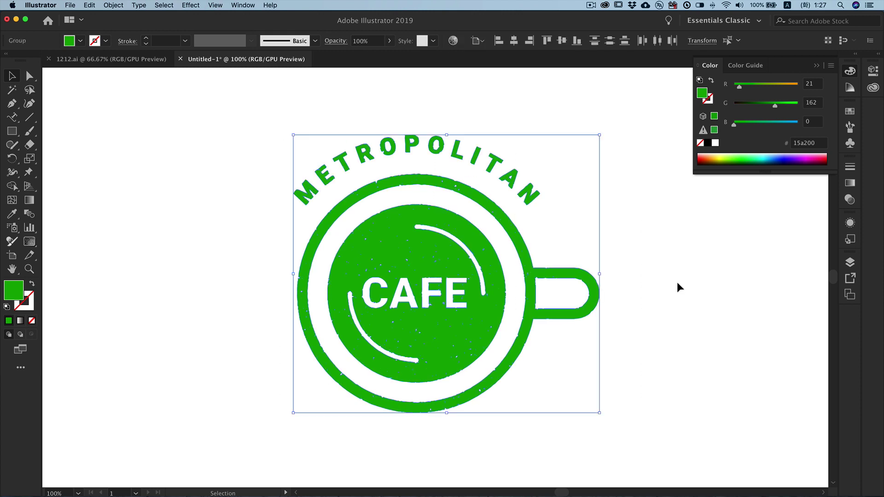
pyautogui.click(708, 143)
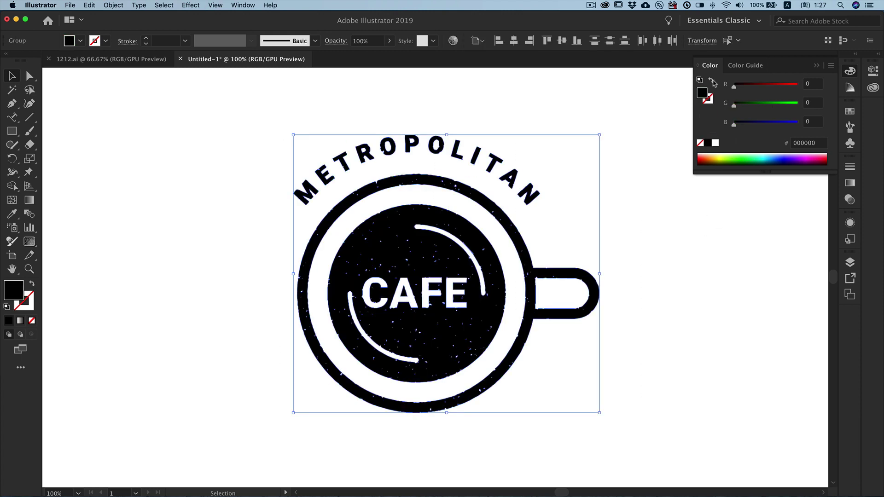
pyautogui.click(736, 255)
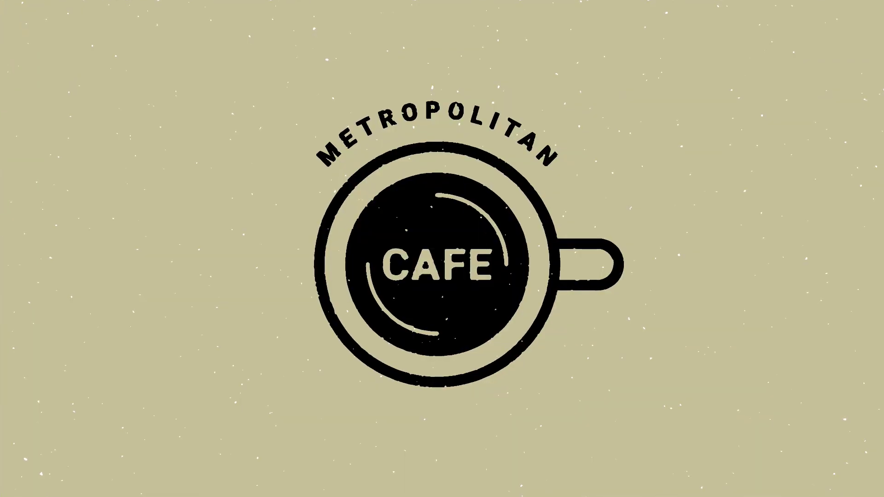